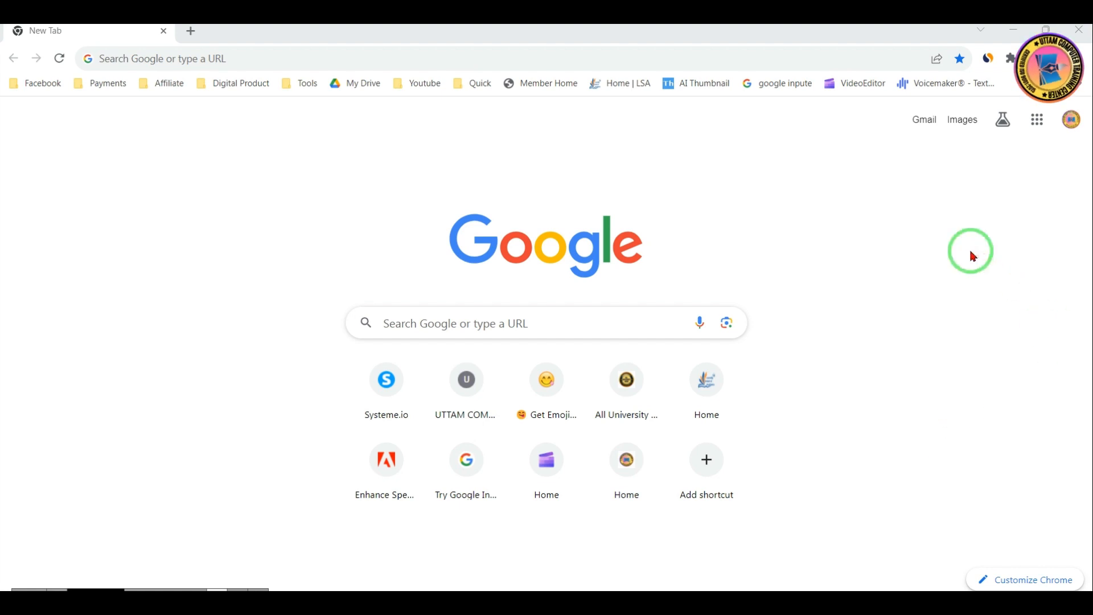
# Open the systeme.io home page and dismiss the limited-time offer pop-up
pyautogui.click(303, 58)
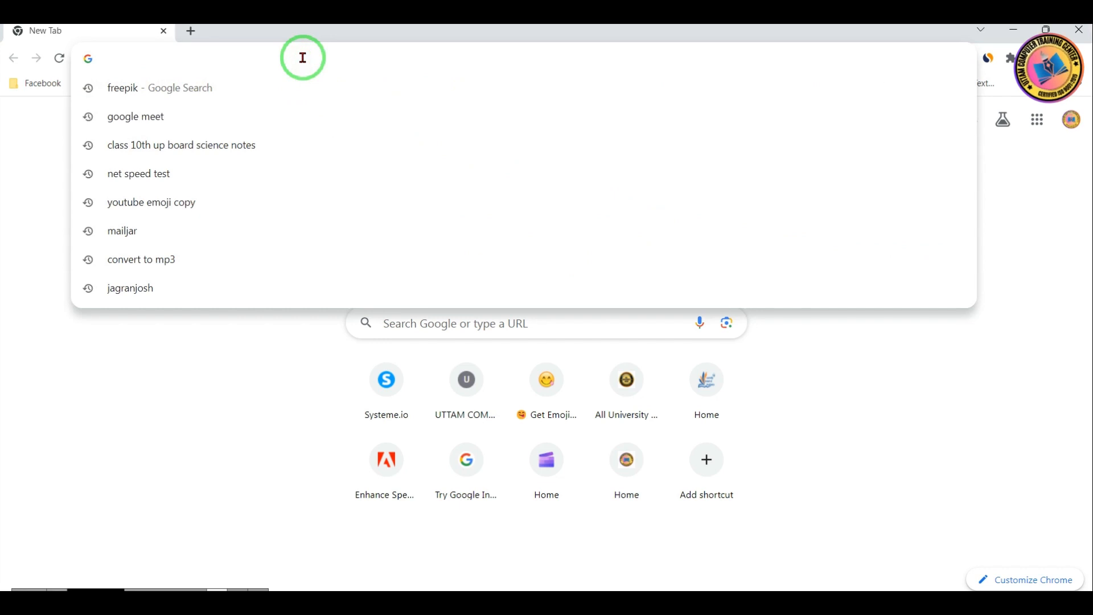
pyautogui.write('systeme.io')
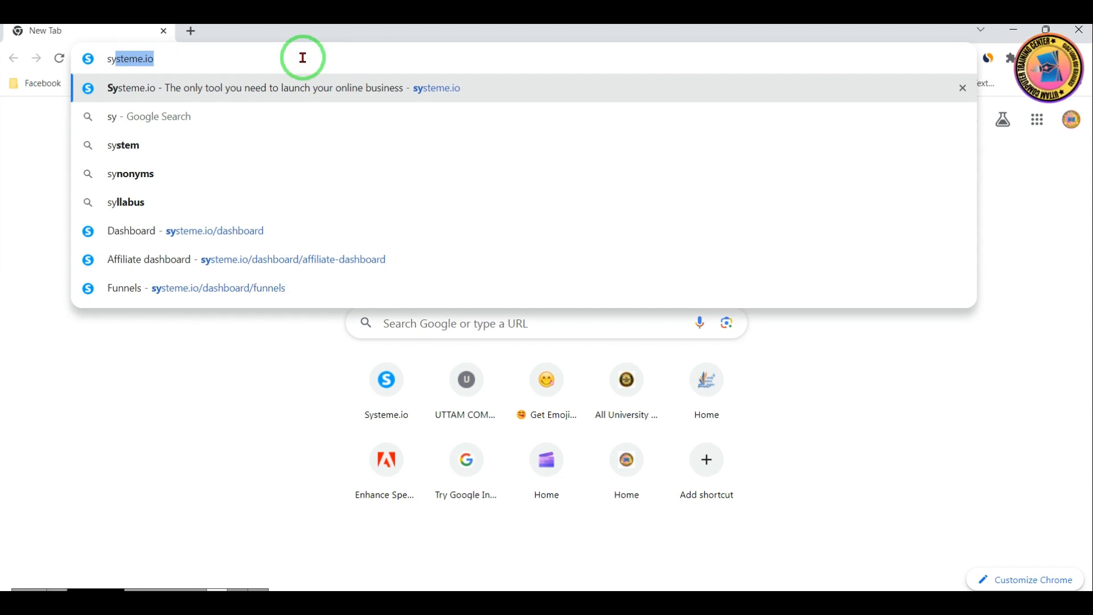
pyautogui.press('Return')
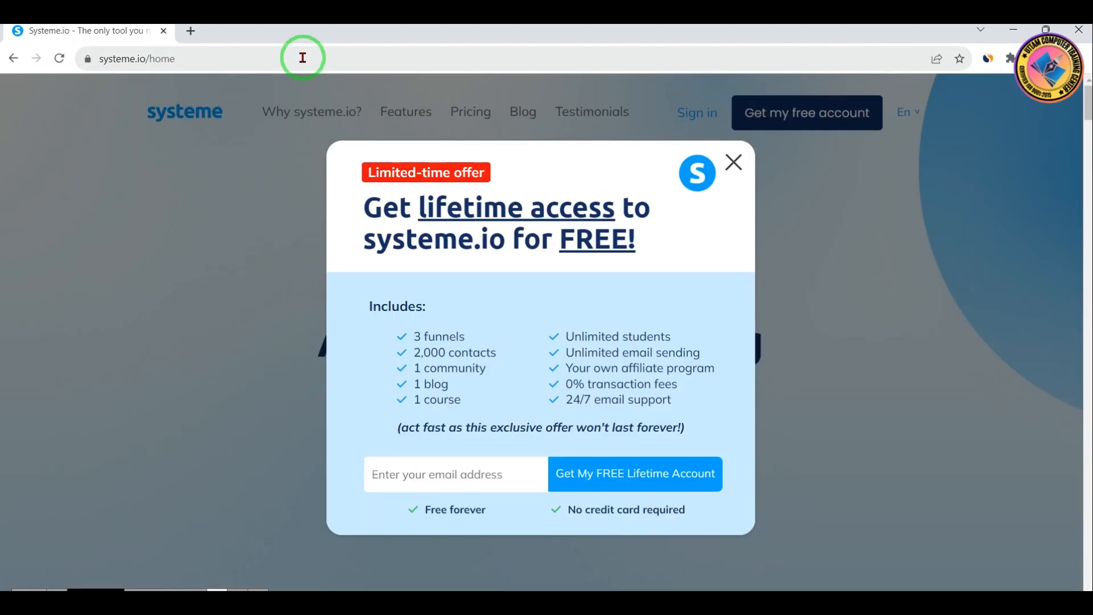
pyautogui.click(733, 163)
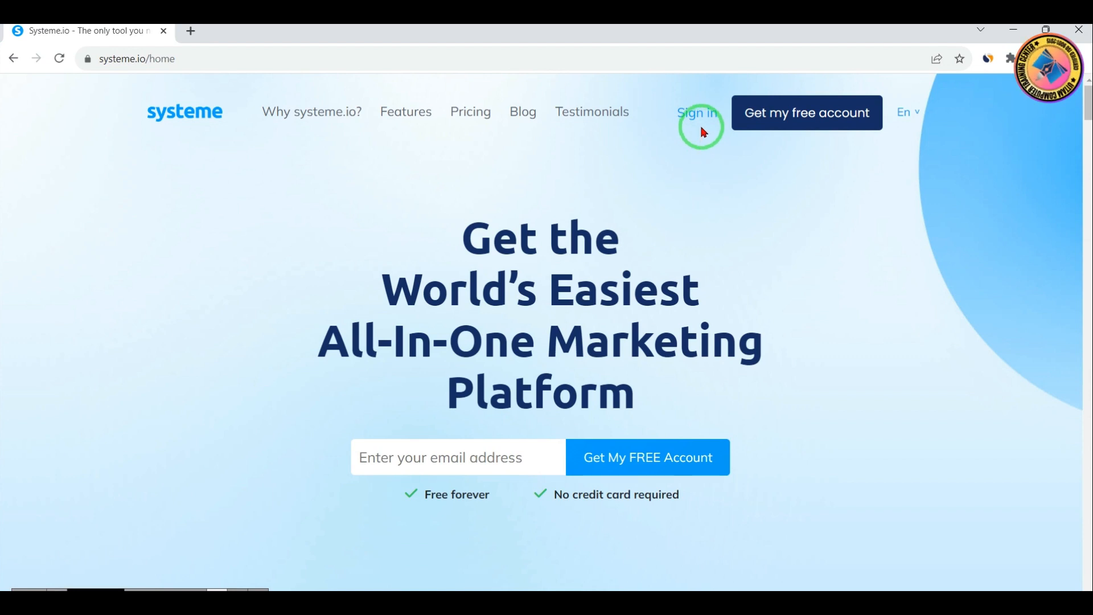
# Sign in to the systeme.io account with the saved e-mail address and password
pyautogui.scroll(-5, 786, 323)
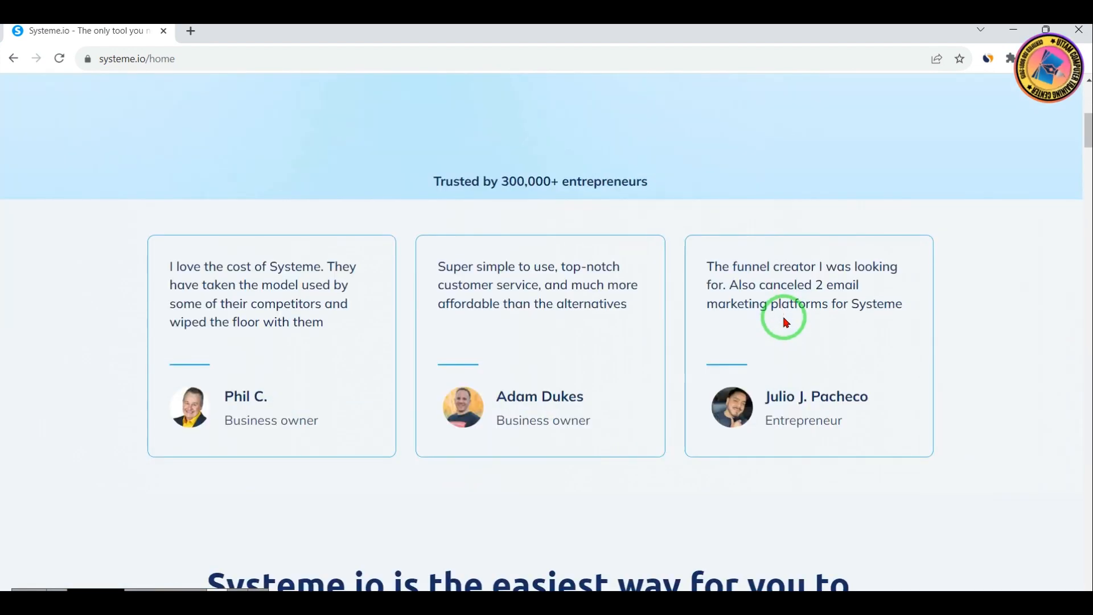
pyautogui.scroll(5, 786, 323)
pyautogui.scroll(3, 788, 325)
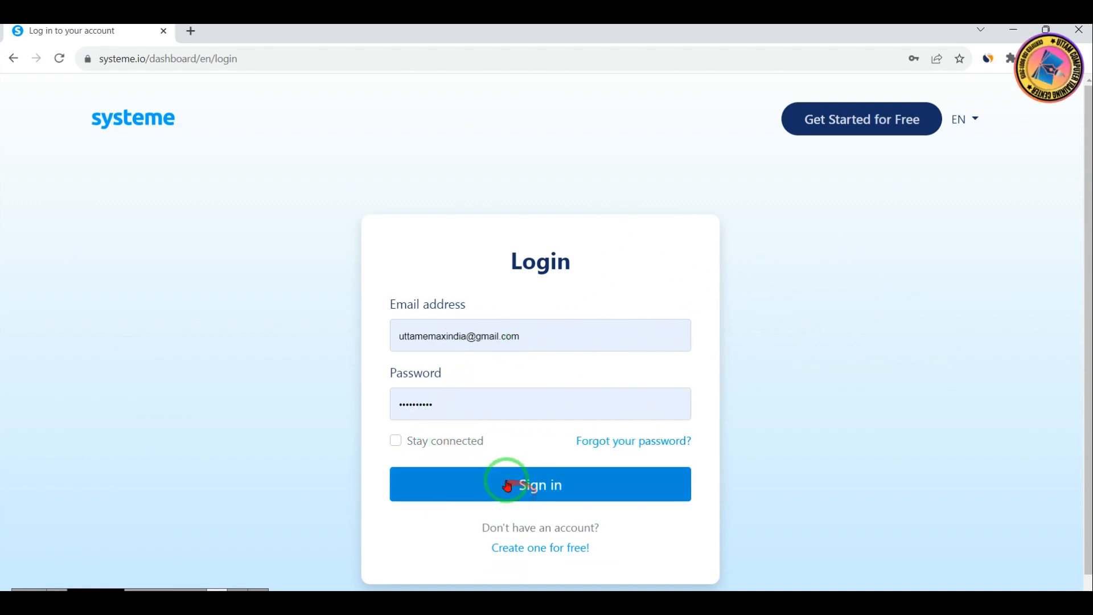
pyautogui.click(542, 490)
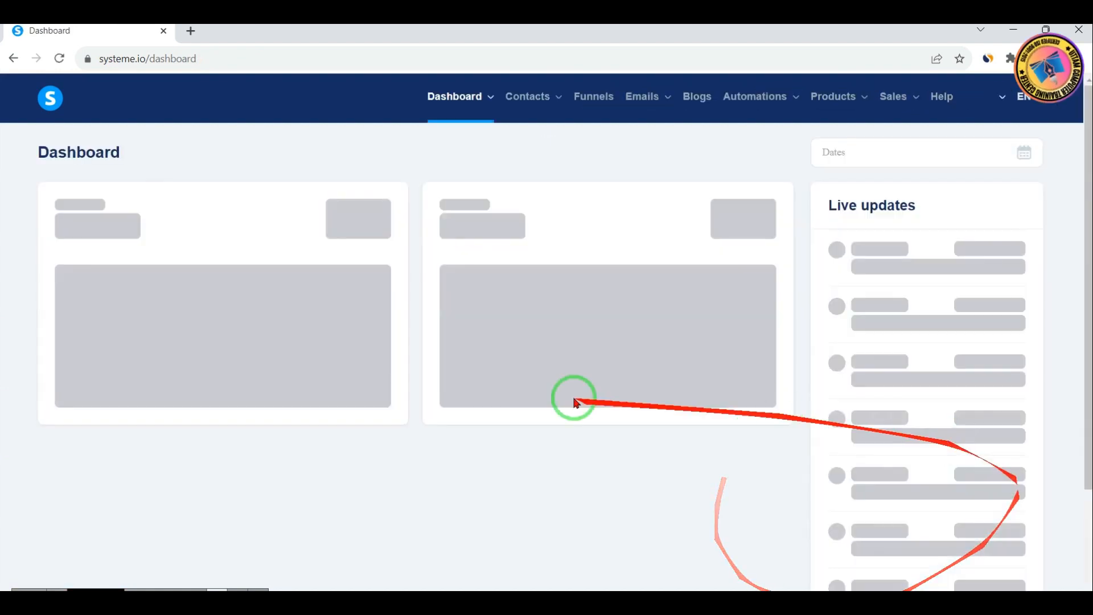
# Dismiss the notice about completing the profile on the dashboard
pyautogui.scroll(-3, 600, 322)
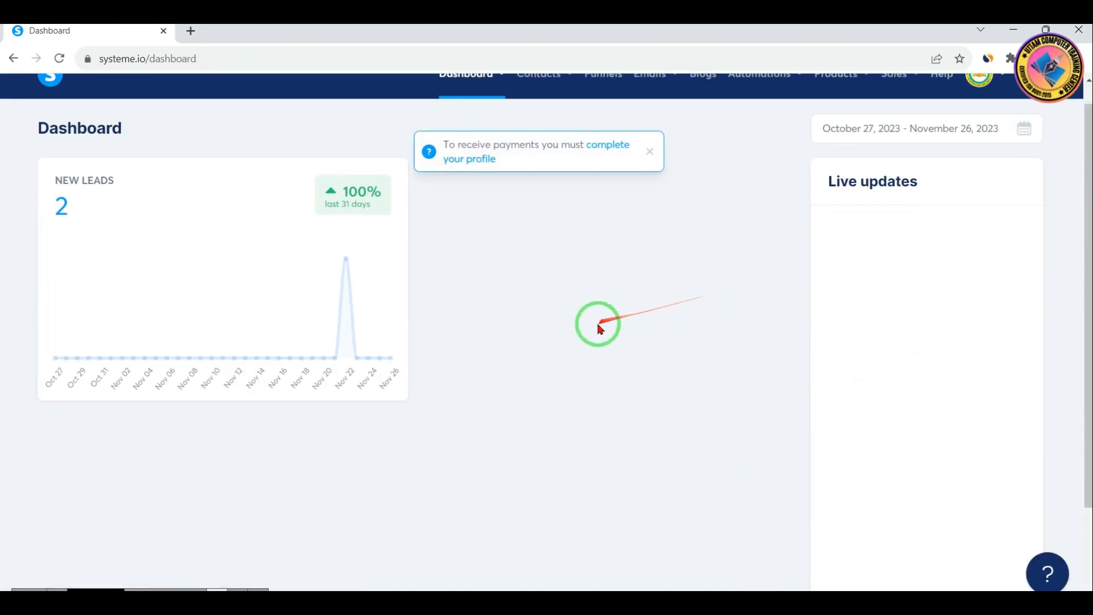
pyautogui.scroll(3, 600, 358)
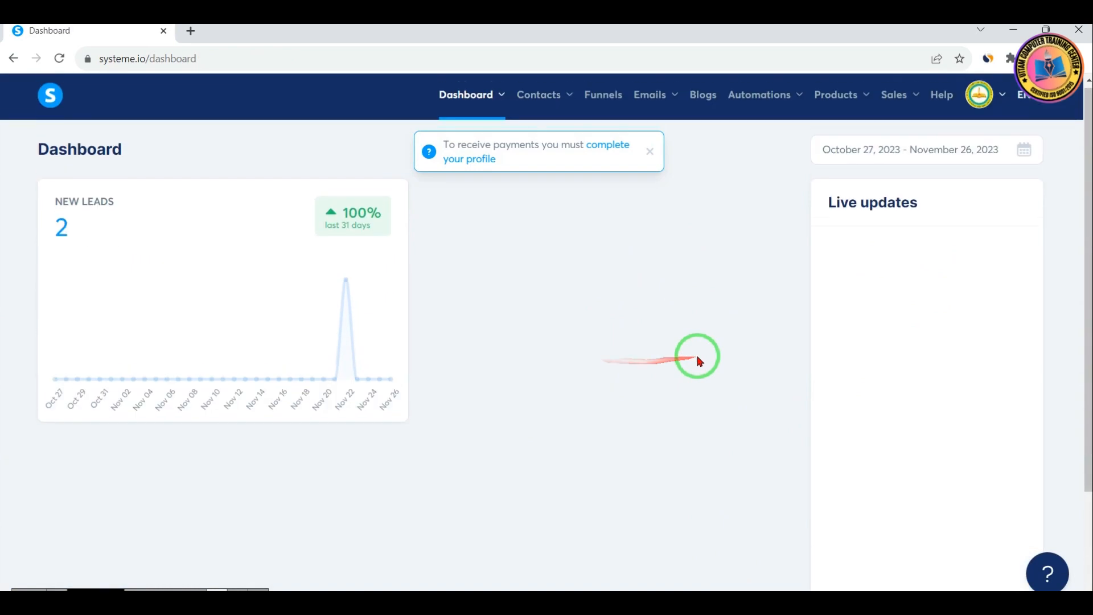
pyautogui.click(650, 150)
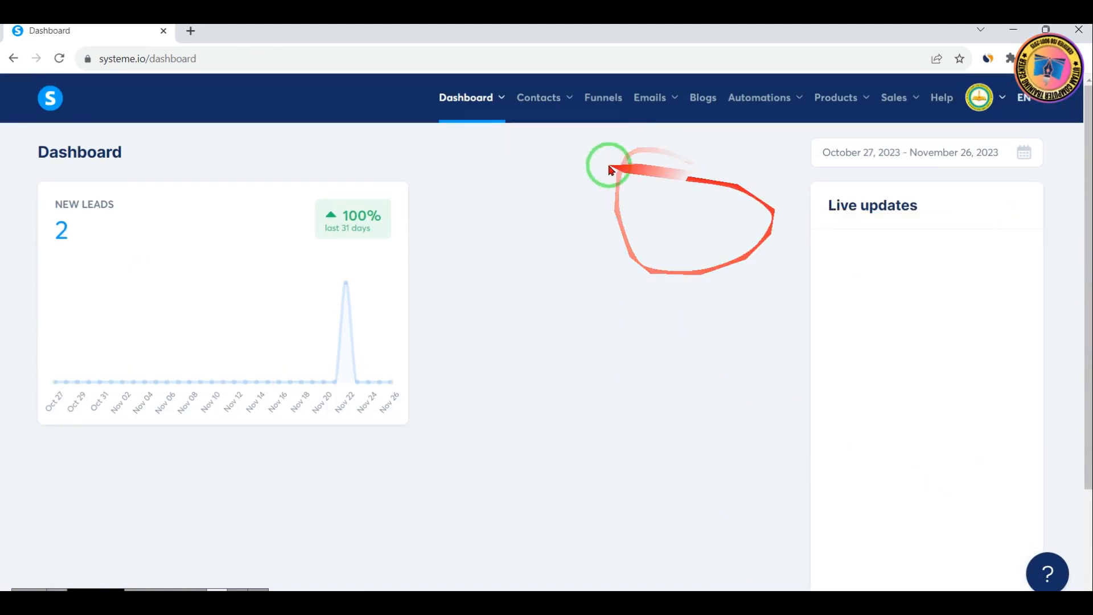
# Go to the Funnels page and start creating a new funnel
pyautogui.moveTo(543, 113)
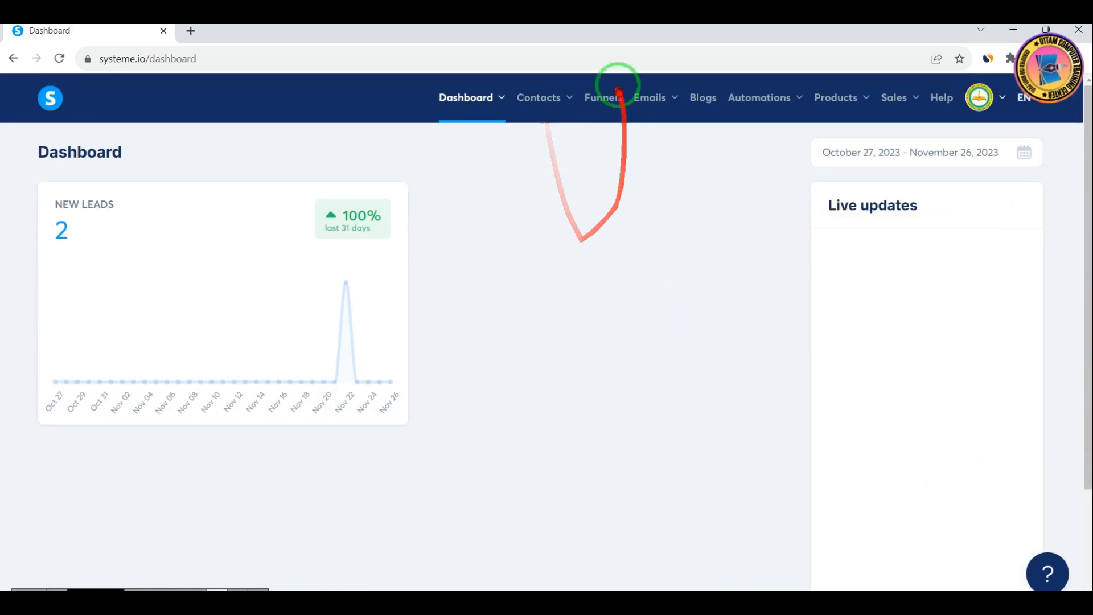
pyautogui.click(604, 99)
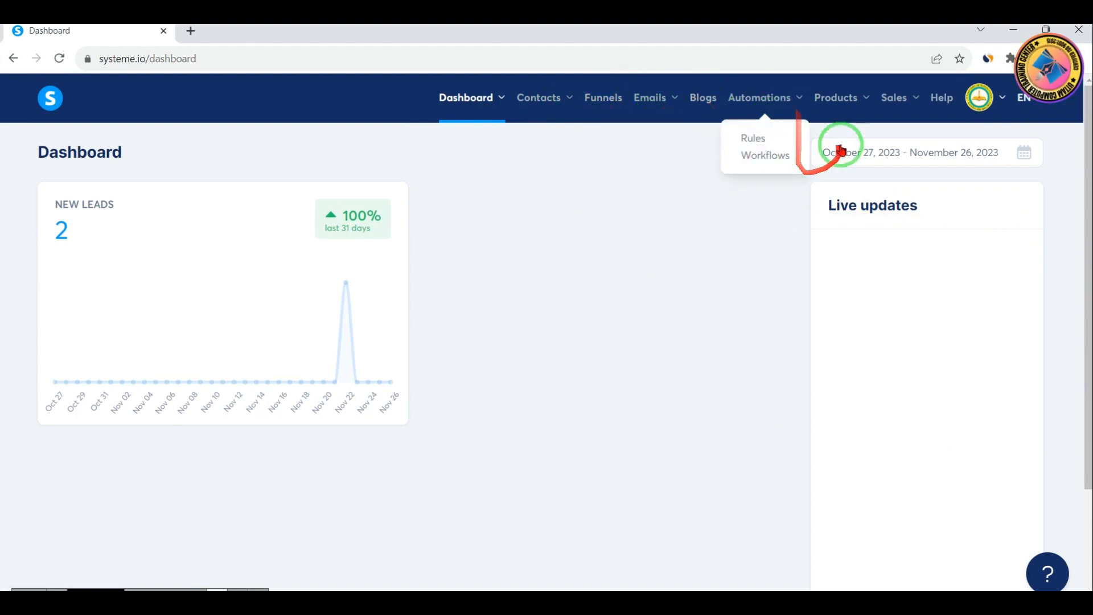
pyautogui.moveTo(838, 109)
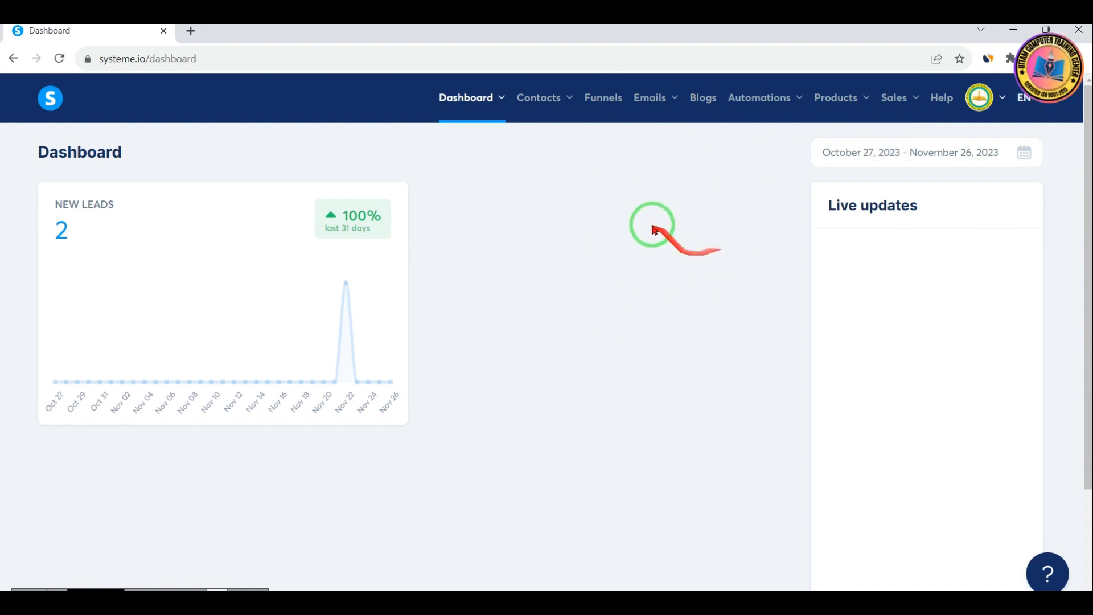
pyautogui.click(605, 108)
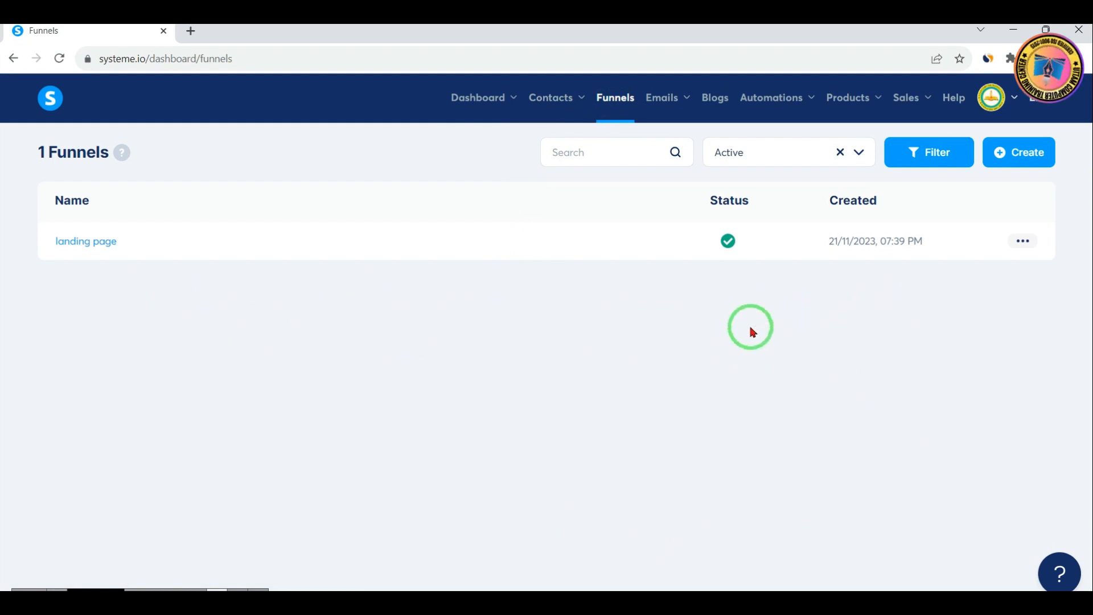
pyautogui.click(1029, 161)
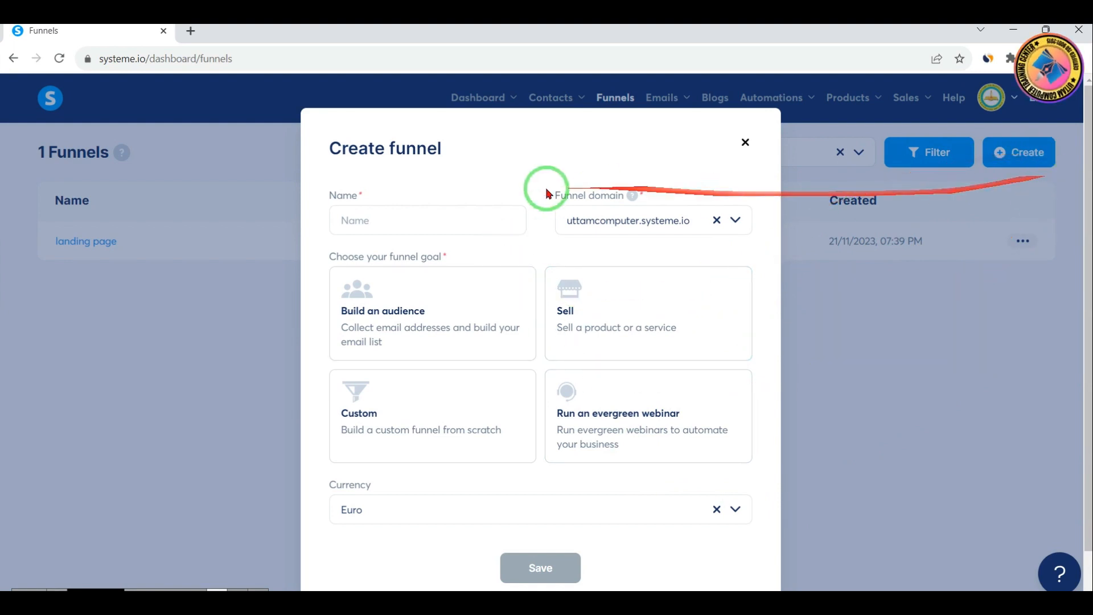
# Close the McAfee security warning pop-up covering the page
pyautogui.click(404, 223)
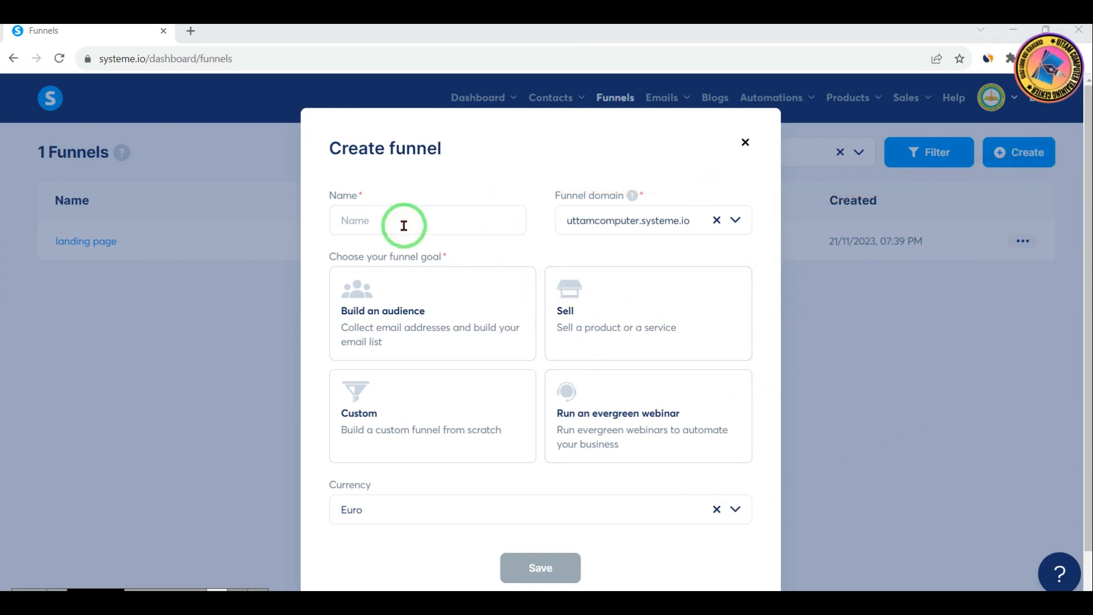
pyautogui.moveTo(322, 179)
pyautogui.mouseDown()
pyautogui.moveTo(403, 251)
pyautogui.moveTo(525, 245)
pyautogui.mouseUp()
pyautogui.moveTo(544, 177); pyautogui.dragTo(751, 239)
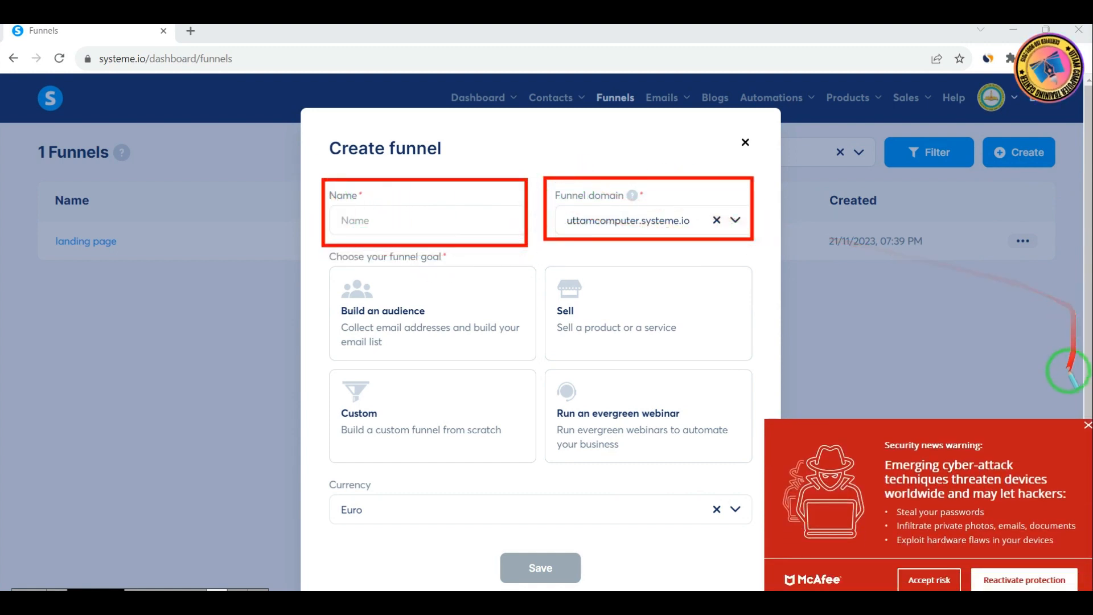
pyautogui.rightClick(961, 328)
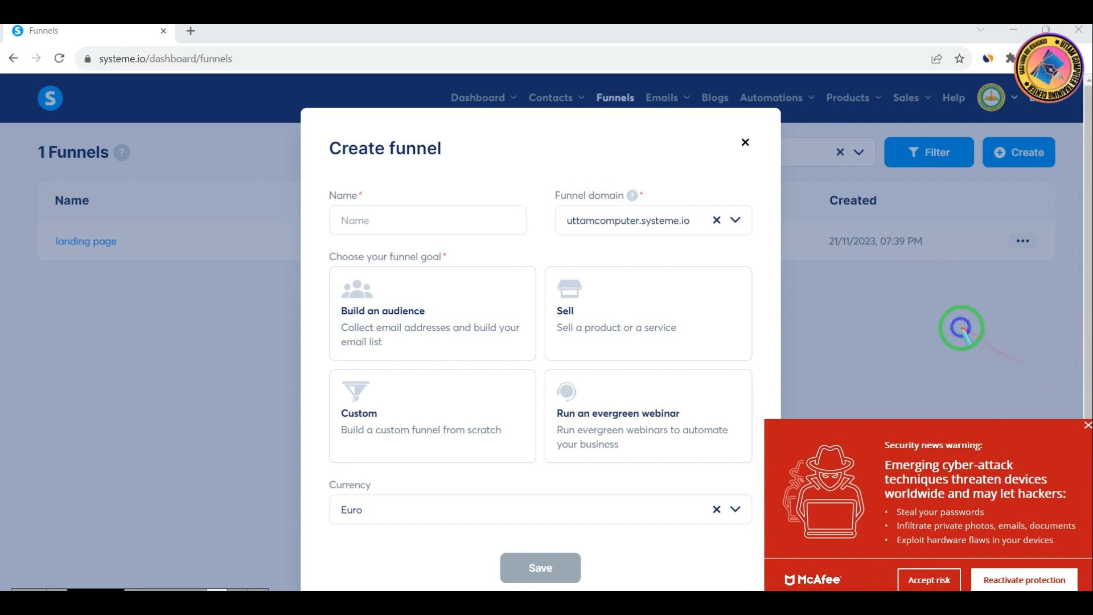
pyautogui.click(1087, 428)
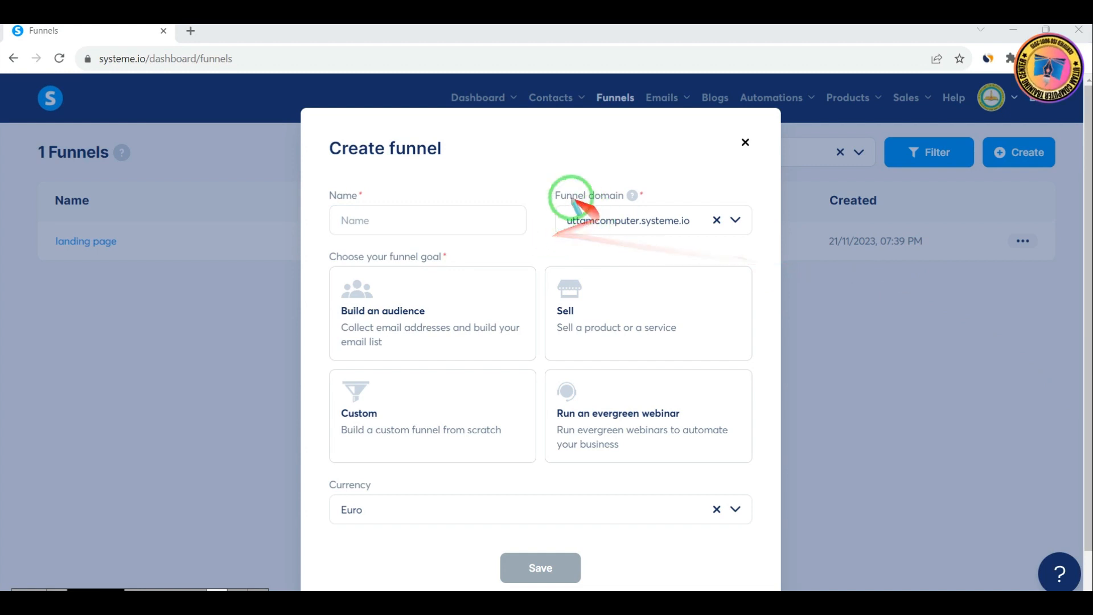
pyautogui.moveTo(542, 174); pyautogui.dragTo(746, 252)
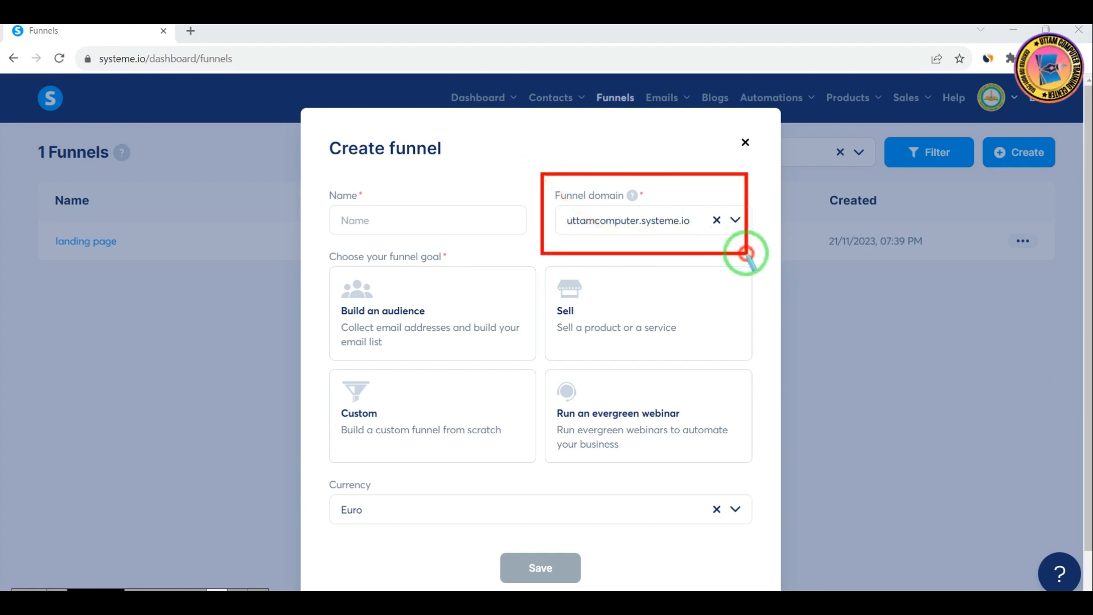
pyautogui.moveTo(747, 204); pyautogui.dragTo(450, 251)
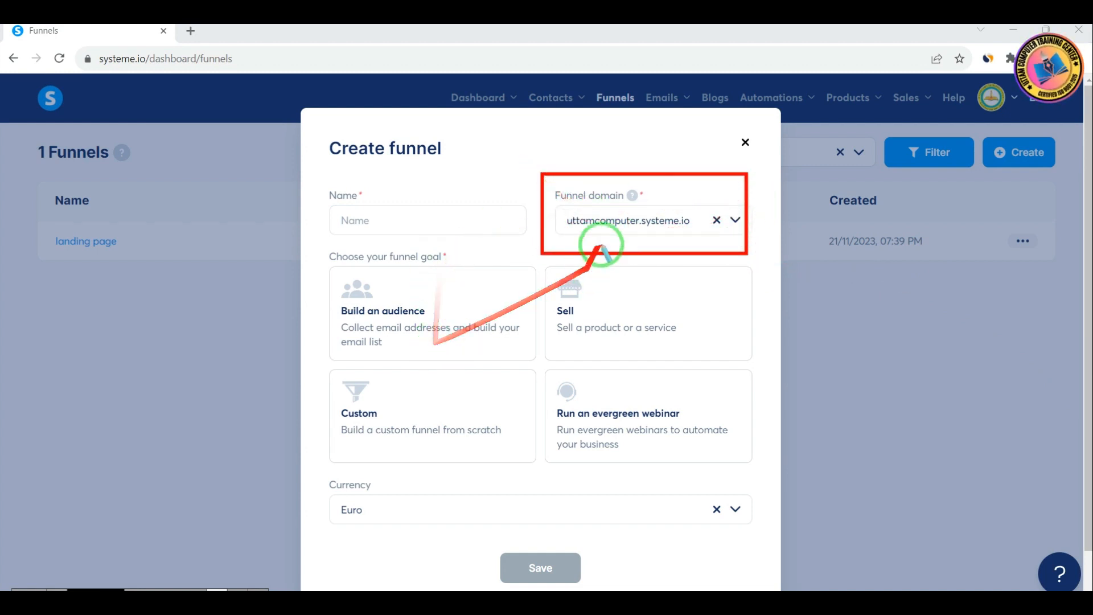
pyautogui.moveTo(325, 256)
pyautogui.mouseDown()
pyautogui.moveTo(532, 380)
pyautogui.moveTo(538, 366)
pyautogui.mouseUp()
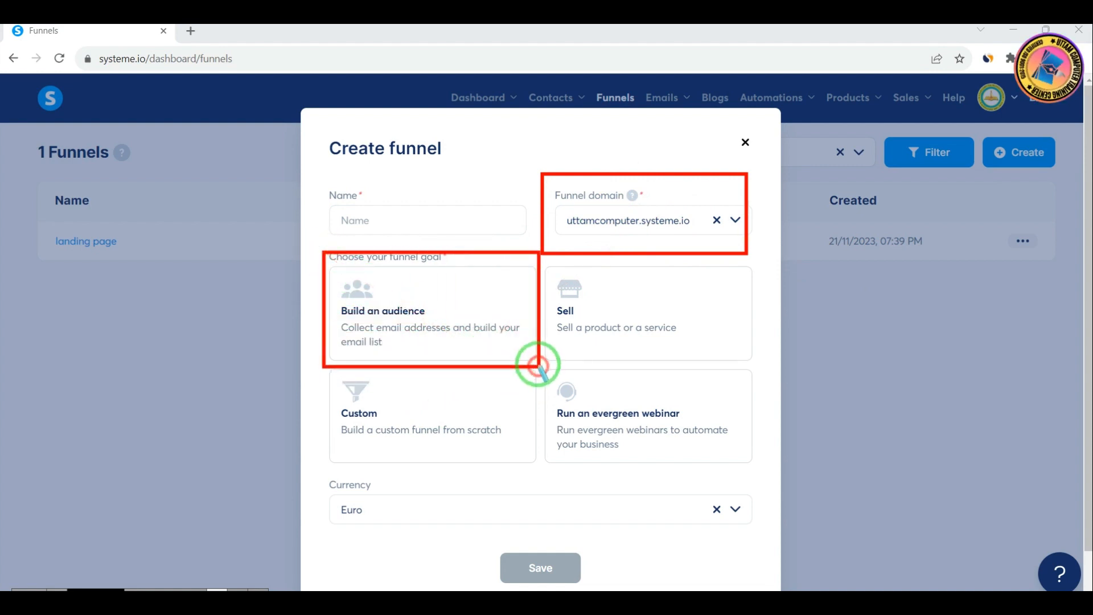
pyautogui.moveTo(326, 297)
pyautogui.mouseDown()
pyautogui.moveTo(459, 357)
pyautogui.moveTo(521, 366)
pyautogui.mouseUp()
pyautogui.rightClick(577, 348)
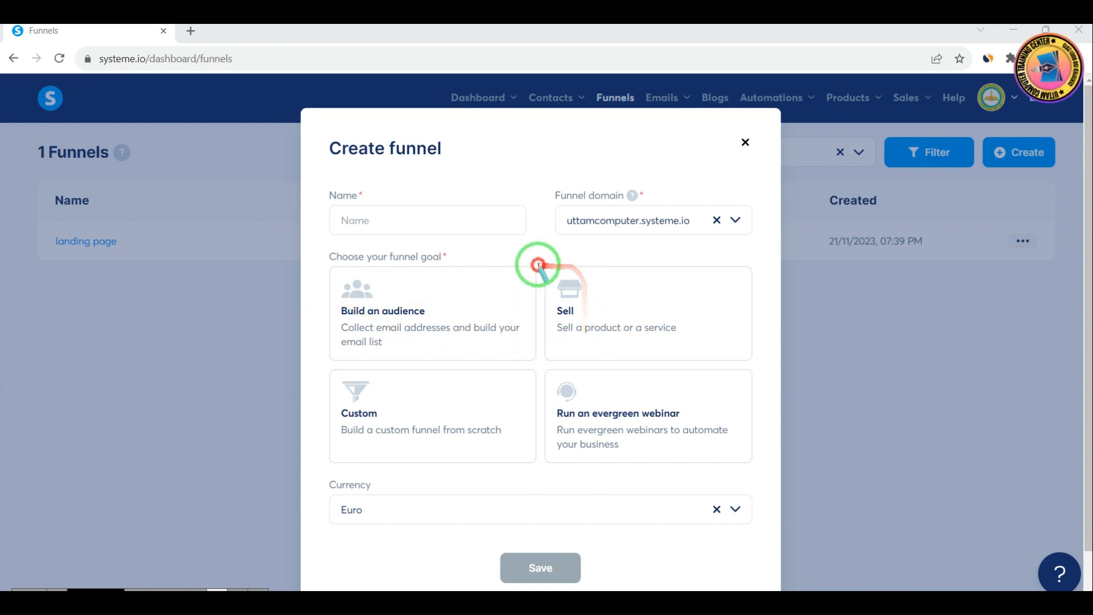
pyautogui.moveTo(538, 263)
pyautogui.mouseDown()
pyautogui.moveTo(754, 371)
pyautogui.moveTo(762, 354)
pyautogui.mouseUp()
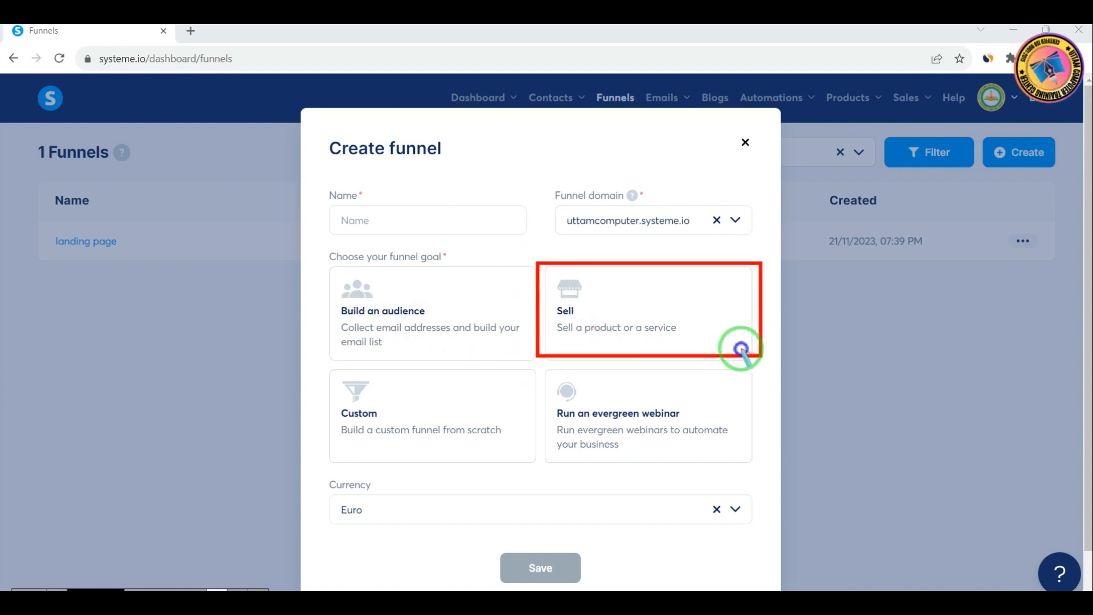
pyautogui.rightClick(740, 349)
pyautogui.moveTo(324, 367)
pyautogui.mouseDown()
pyautogui.moveTo(378, 411)
pyautogui.moveTo(534, 454)
pyautogui.mouseUp()
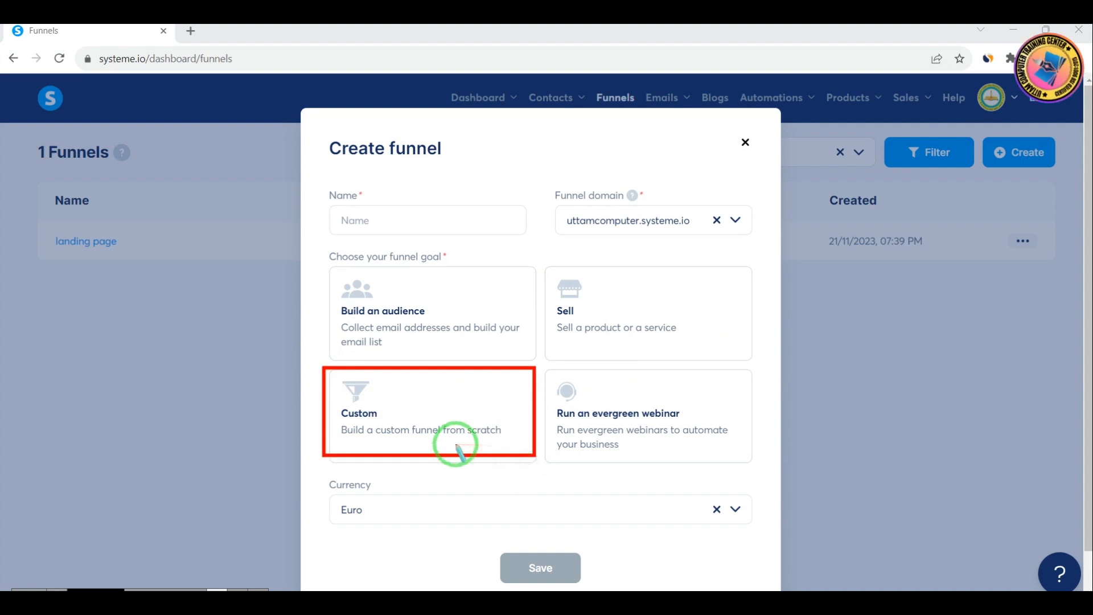
pyautogui.rightClick(549, 454)
pyautogui.moveTo(538, 485)
pyautogui.mouseDown()
pyautogui.moveTo(558, 380)
pyautogui.moveTo(665, 466)
pyautogui.moveTo(730, 457)
pyautogui.mouseUp()
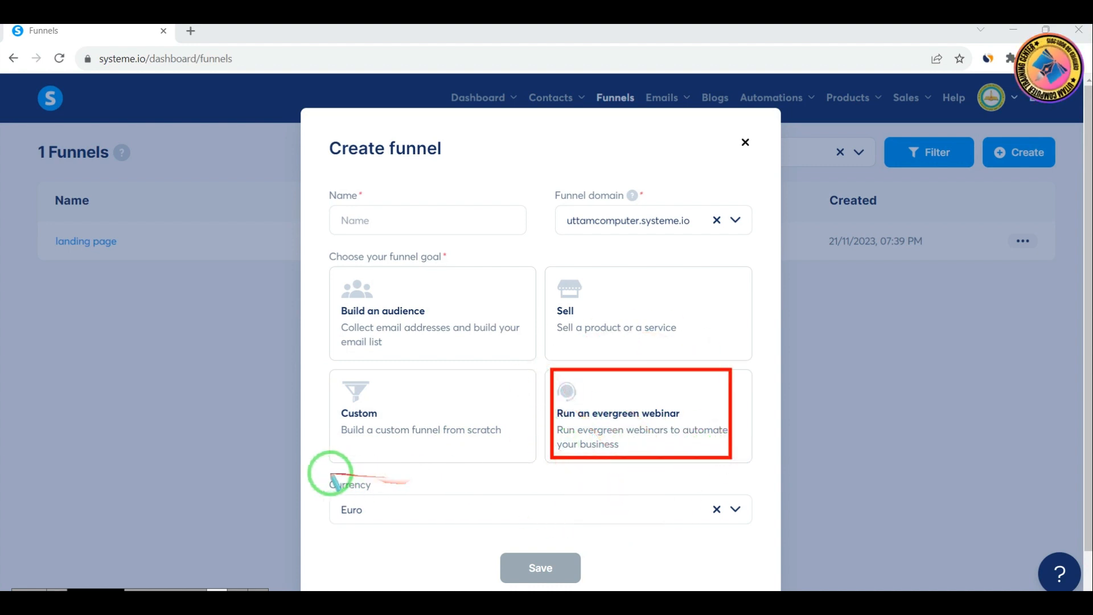
pyautogui.moveTo(329, 474)
pyautogui.mouseDown()
pyautogui.moveTo(591, 524)
pyautogui.moveTo(750, 534)
pyautogui.mouseUp()
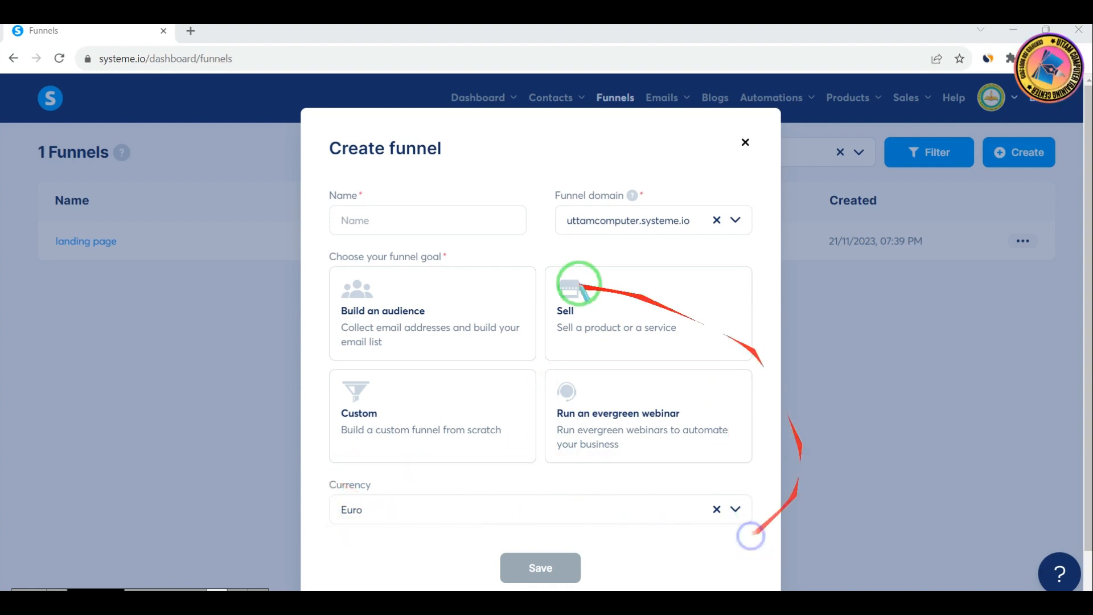
# Name the new funnel "digital marketing" and choose Sell as its goal
pyautogui.click(386, 221)
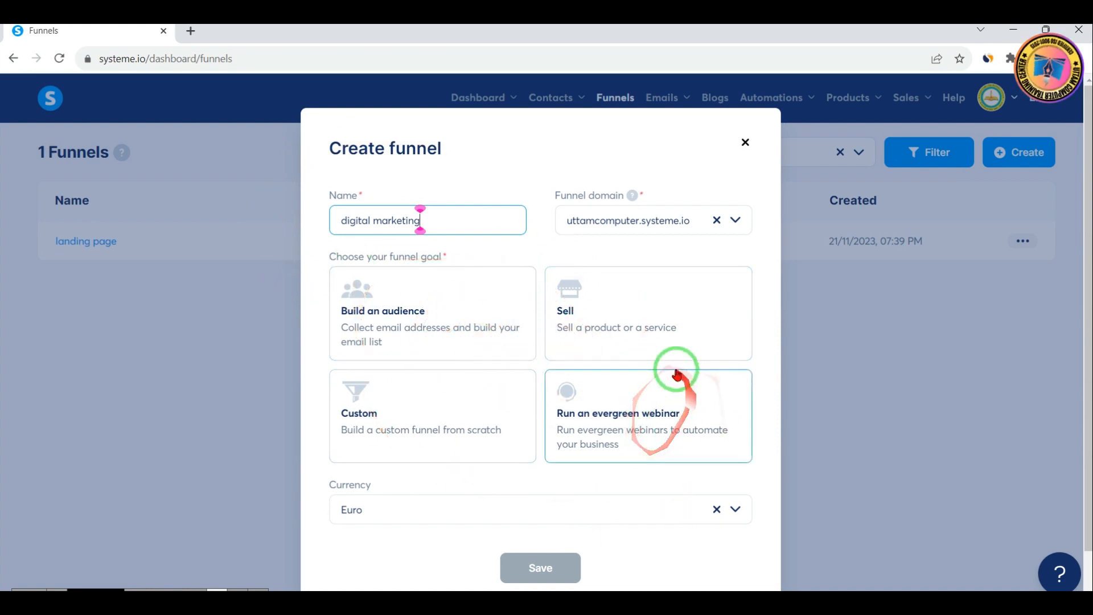
pyautogui.click(600, 329)
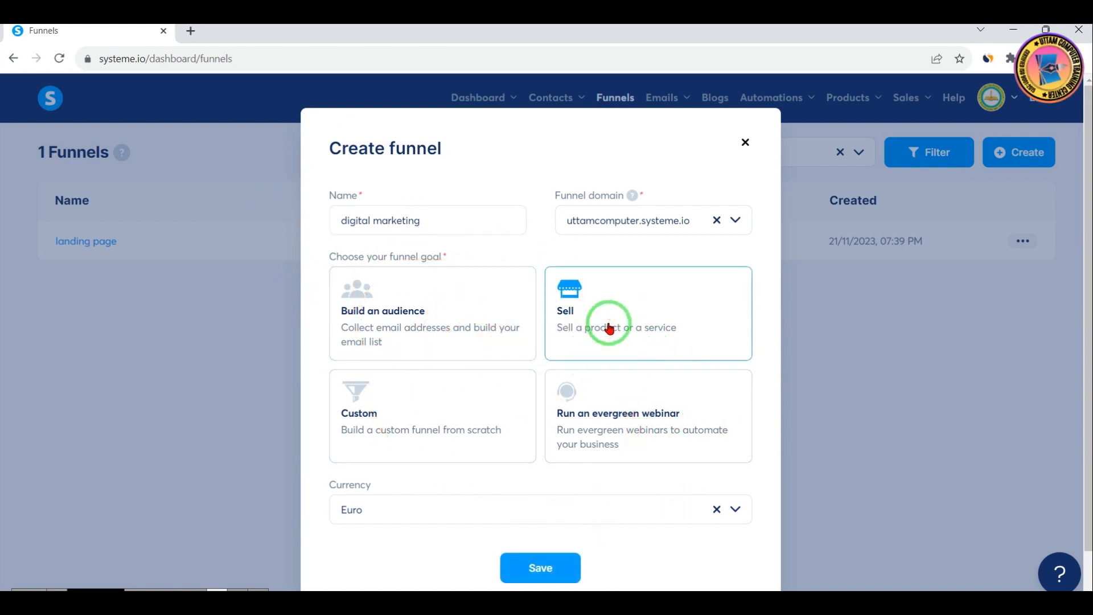
# Set the funnel's currency to Indian rupee and save the funnel
pyautogui.click(402, 512)
pyautogui.write('ind')
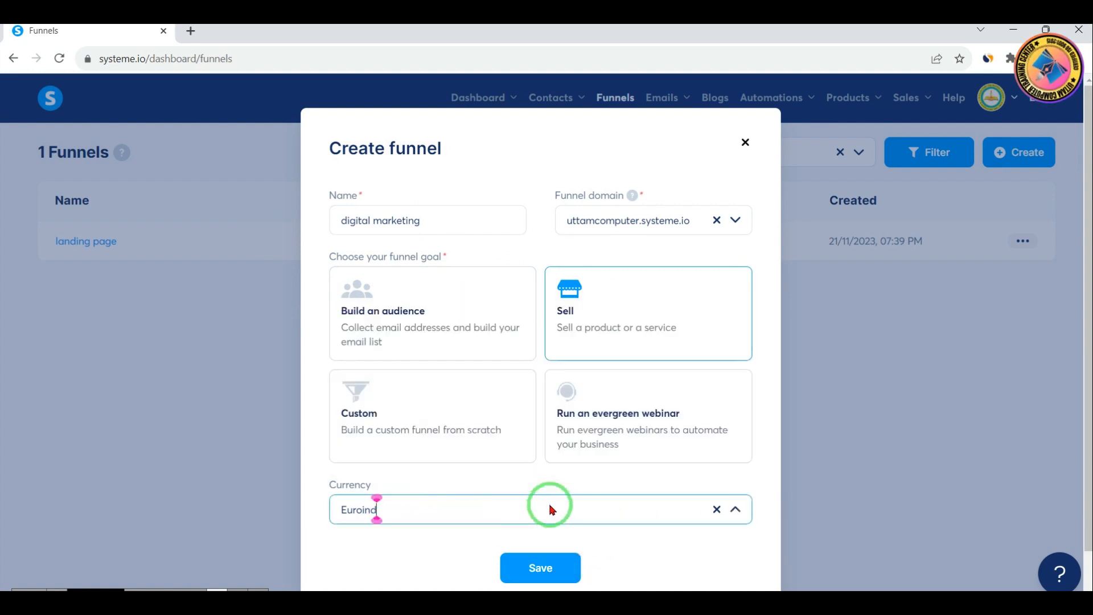
pyautogui.press('BackSpace')
pyautogui.press('BackSpace')
pyautogui.press('BackSpace')
pyautogui.press('BackSpace')
pyautogui.press('BackSpace')
pyautogui.press('BackSpace')
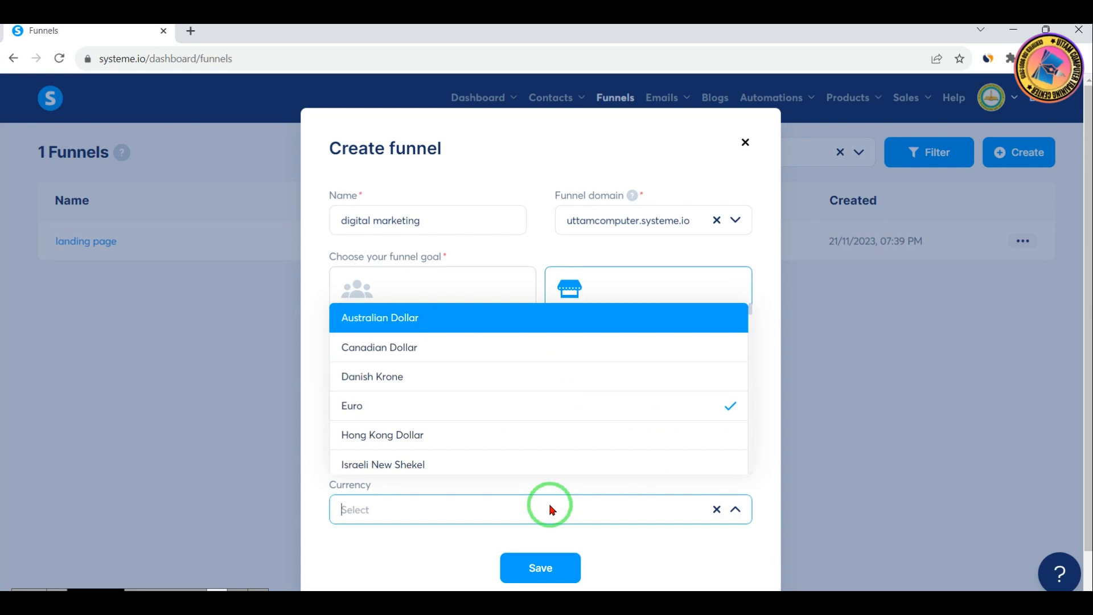
pyautogui.write('ind')
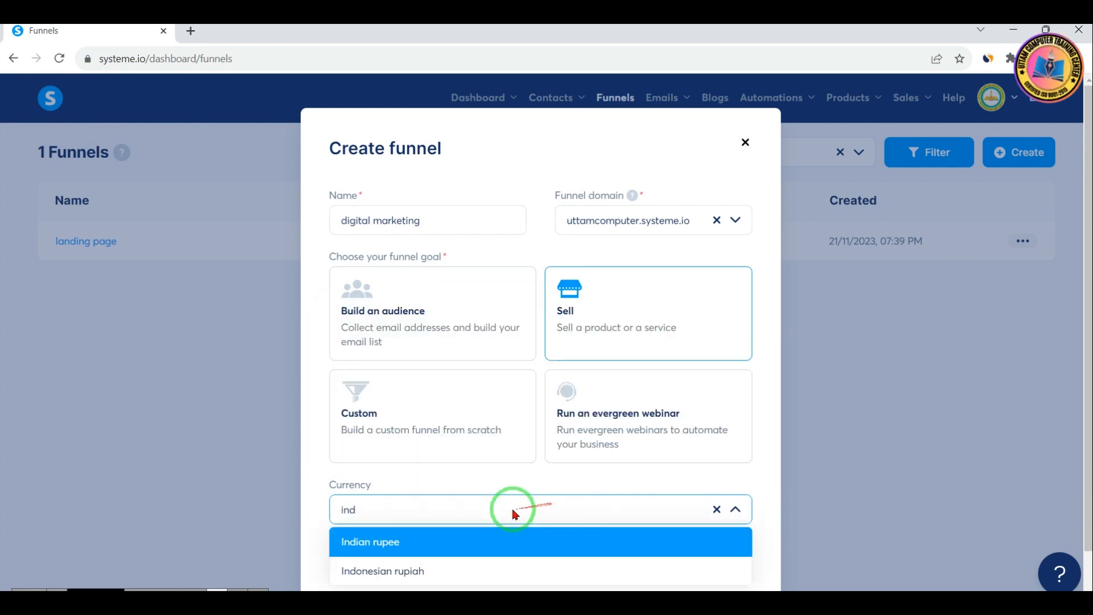
pyautogui.click(362, 546)
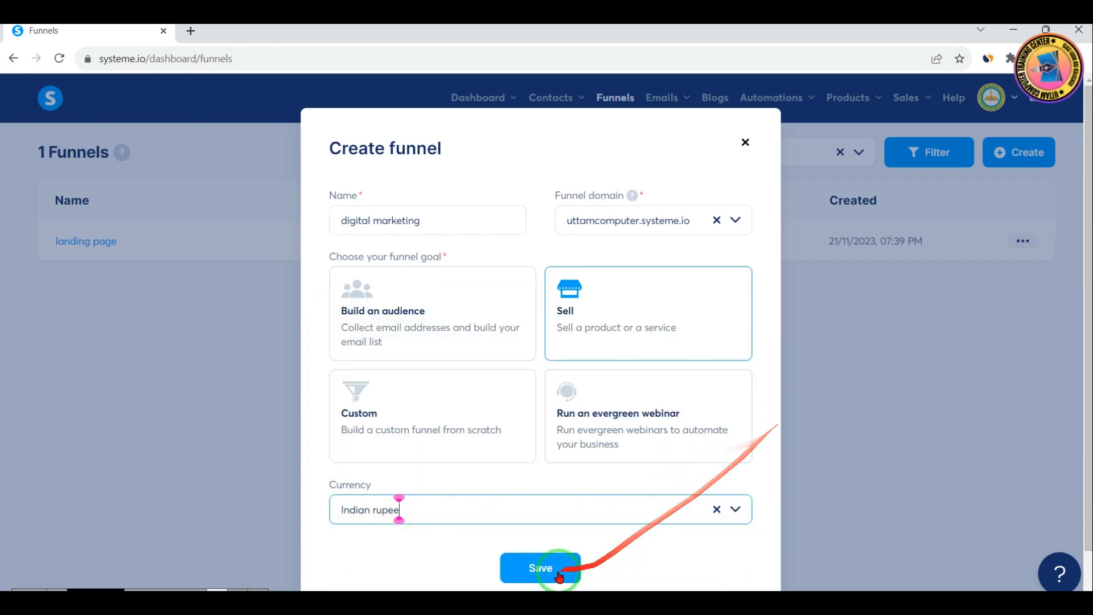
pyautogui.click(531, 569)
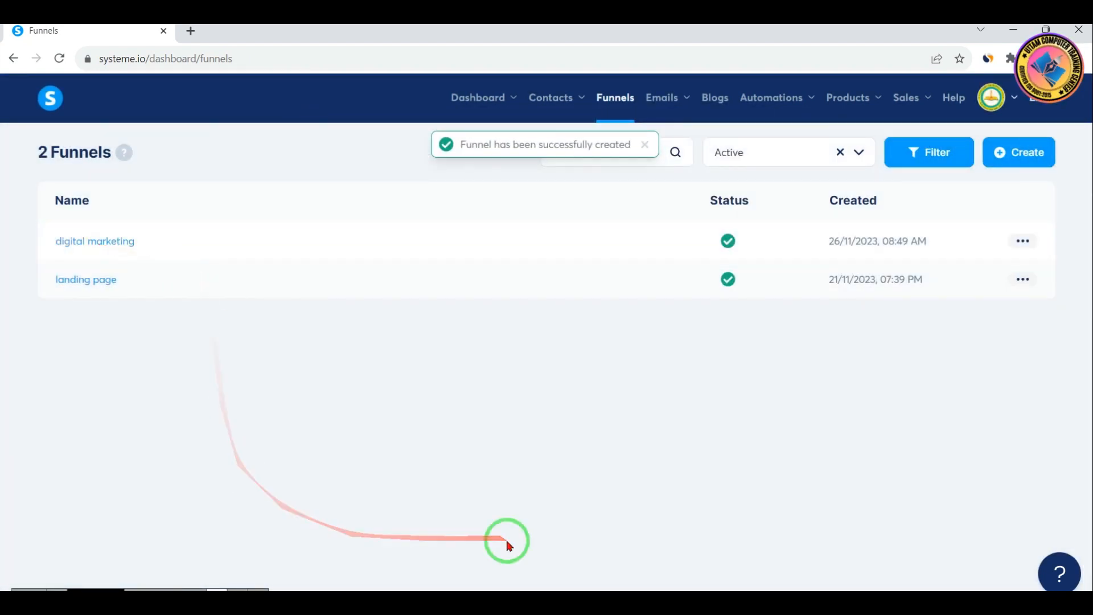
pyautogui.moveTo(51, 223)
pyautogui.mouseDown()
pyautogui.moveTo(88, 254)
pyautogui.moveTo(188, 262)
pyautogui.mouseUp()
pyautogui.moveTo(673, 212); pyautogui.dragTo(762, 255)
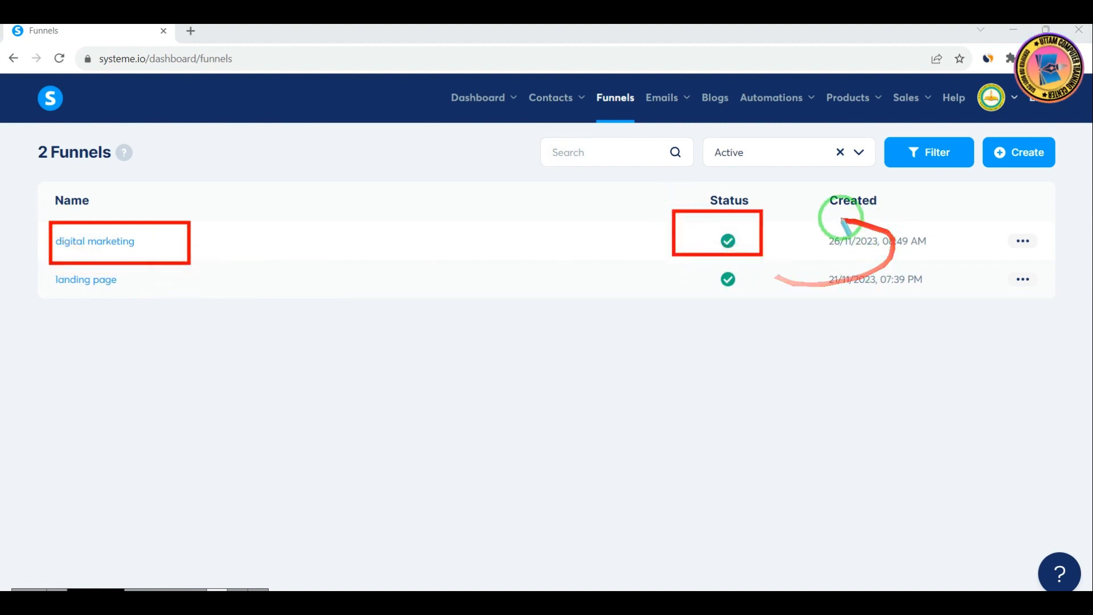
pyautogui.moveTo(811, 216)
pyautogui.mouseDown()
pyautogui.moveTo(859, 258)
pyautogui.moveTo(943, 251)
pyautogui.mouseUp()
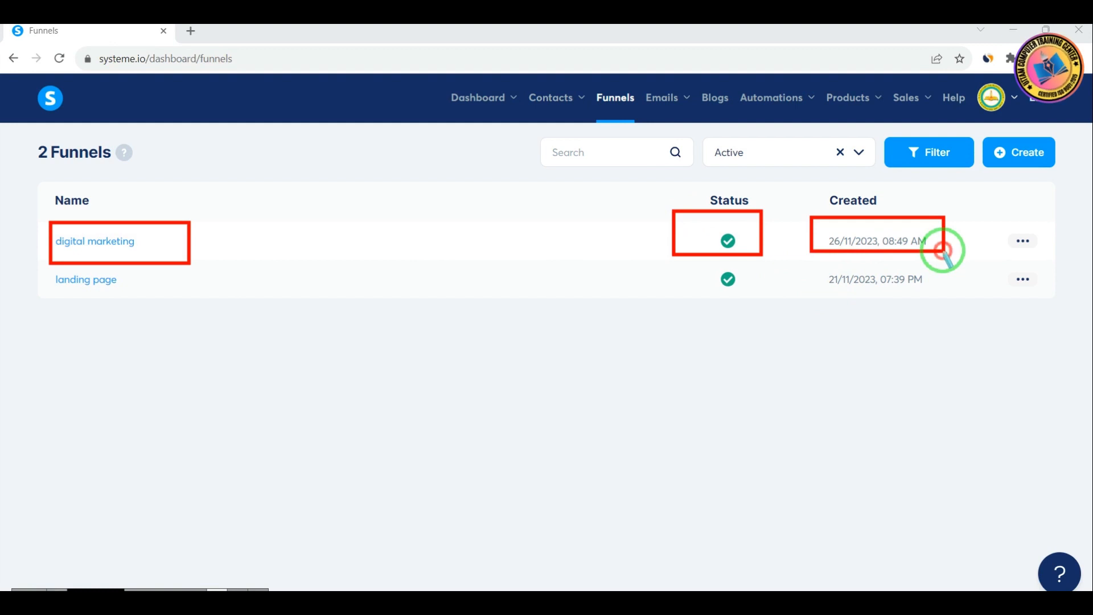
pyautogui.moveTo(996, 220); pyautogui.dragTo(1042, 251)
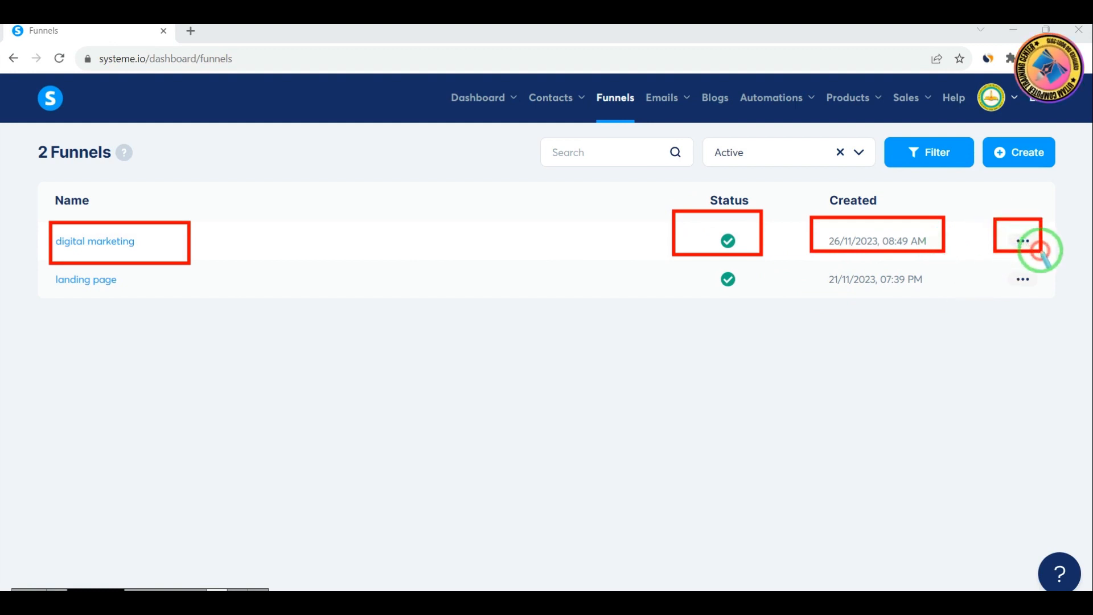
pyautogui.rightClick(1041, 251)
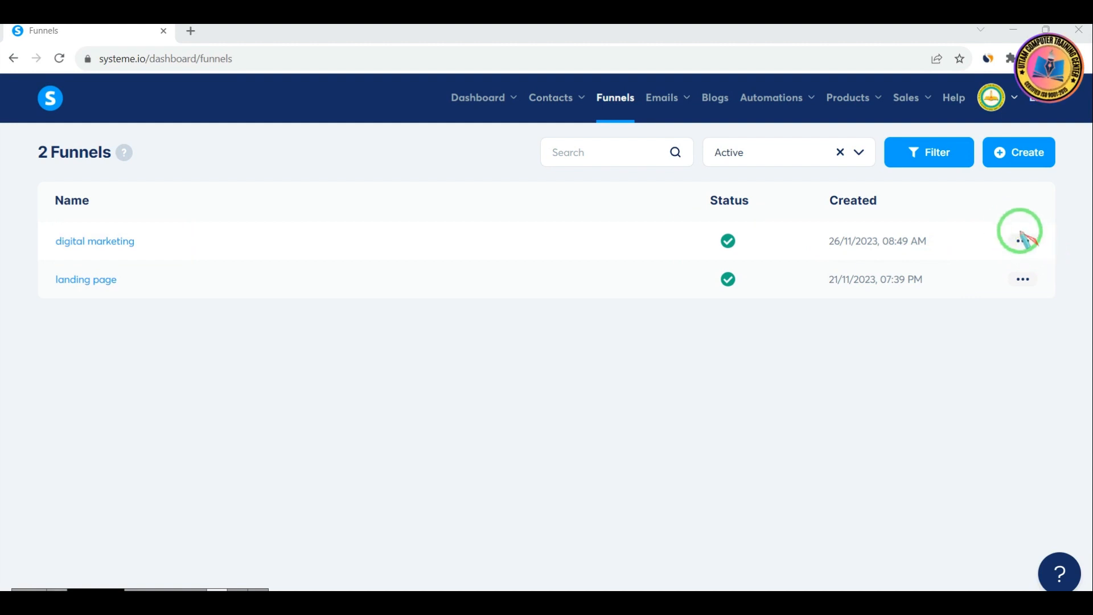
pyautogui.moveTo(992, 219); pyautogui.dragTo(1047, 254)
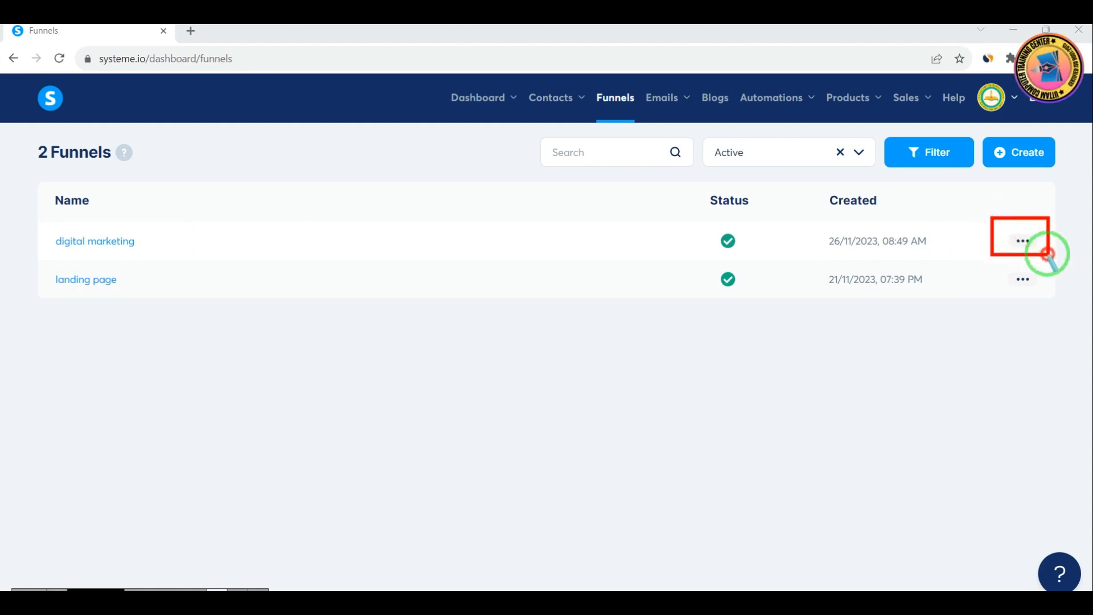
pyautogui.rightClick(1047, 254)
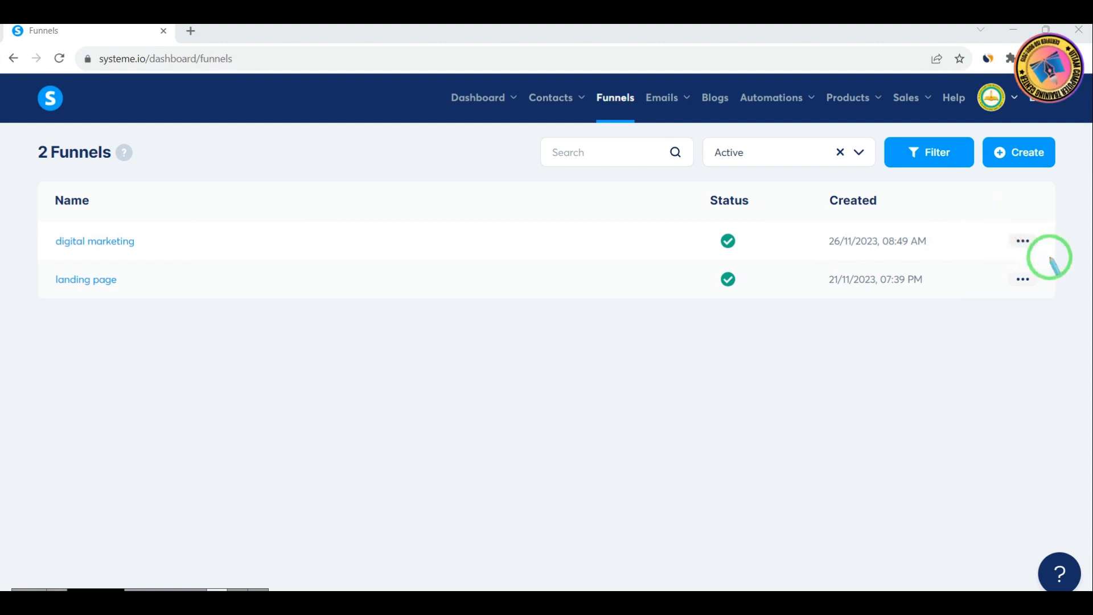
# View the digital marketing funnel's public page and close it again to return to the funnels list
pyautogui.click(1025, 242)
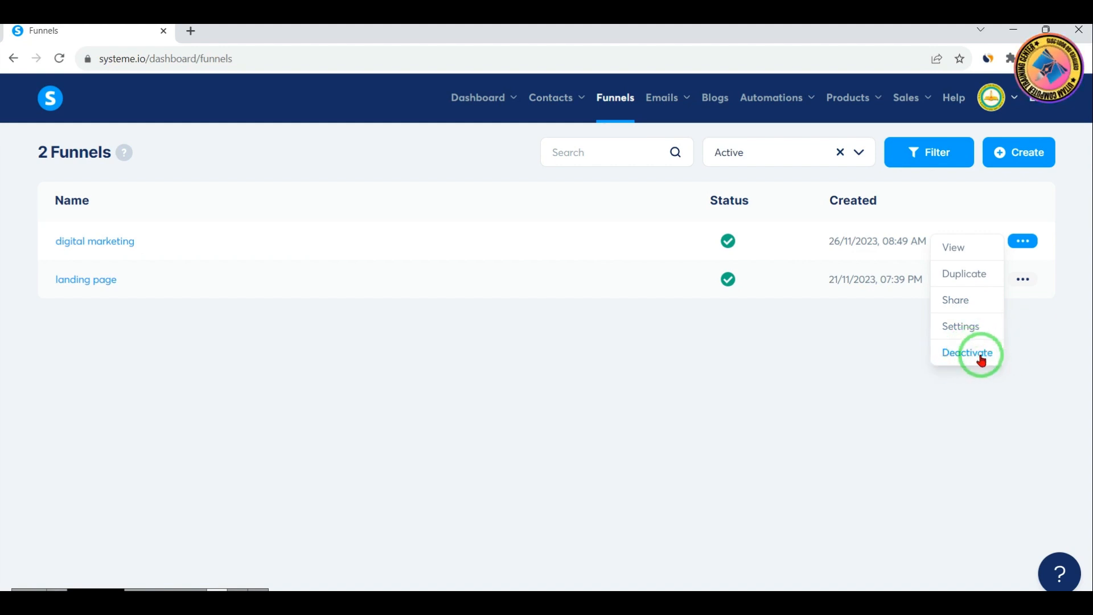
pyautogui.click(958, 249)
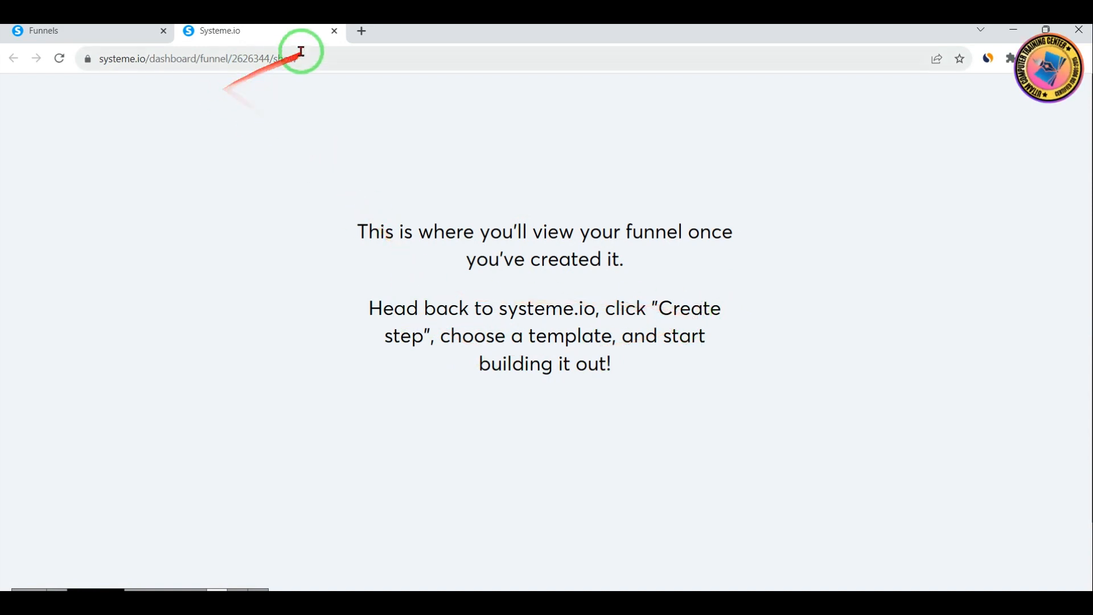
pyautogui.click(336, 33)
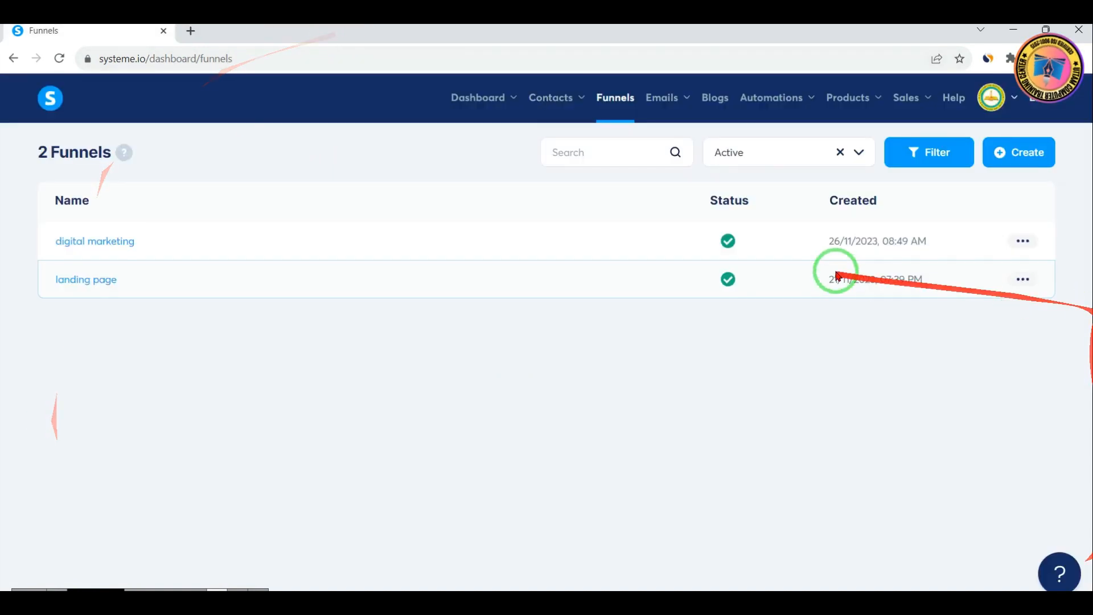
# Copy the digital marketing funnel's share link to the clipboard
pyautogui.click(1024, 245)
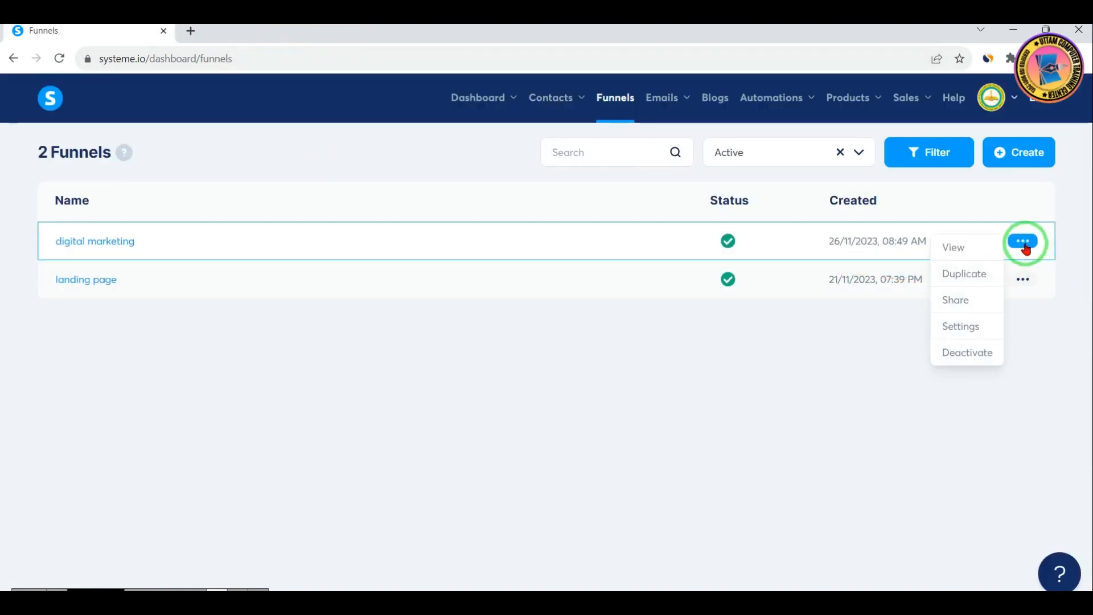
pyautogui.click(959, 303)
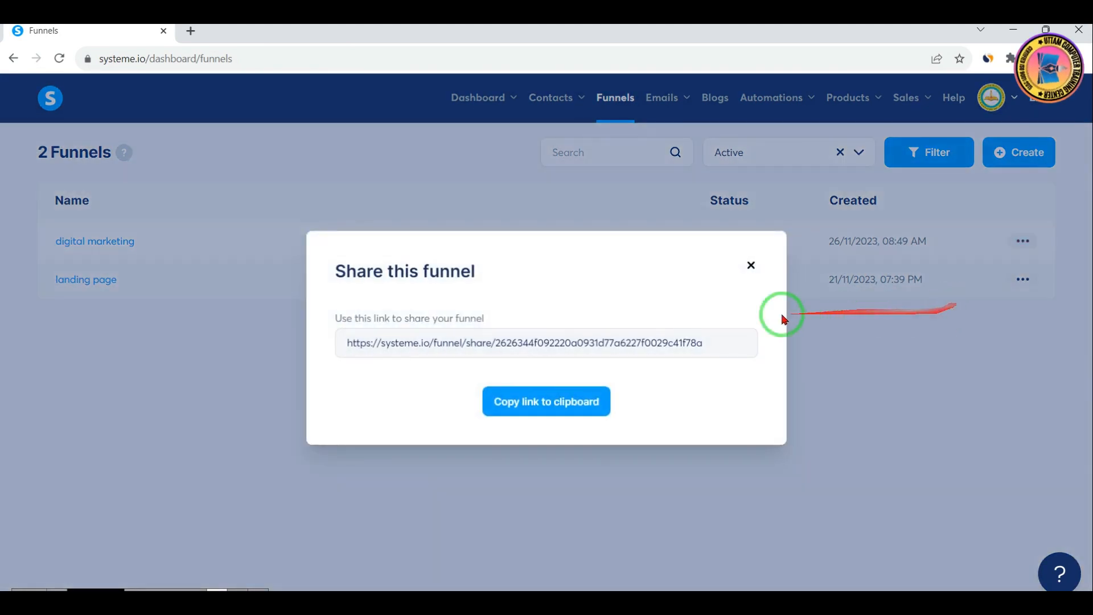
pyautogui.click(525, 411)
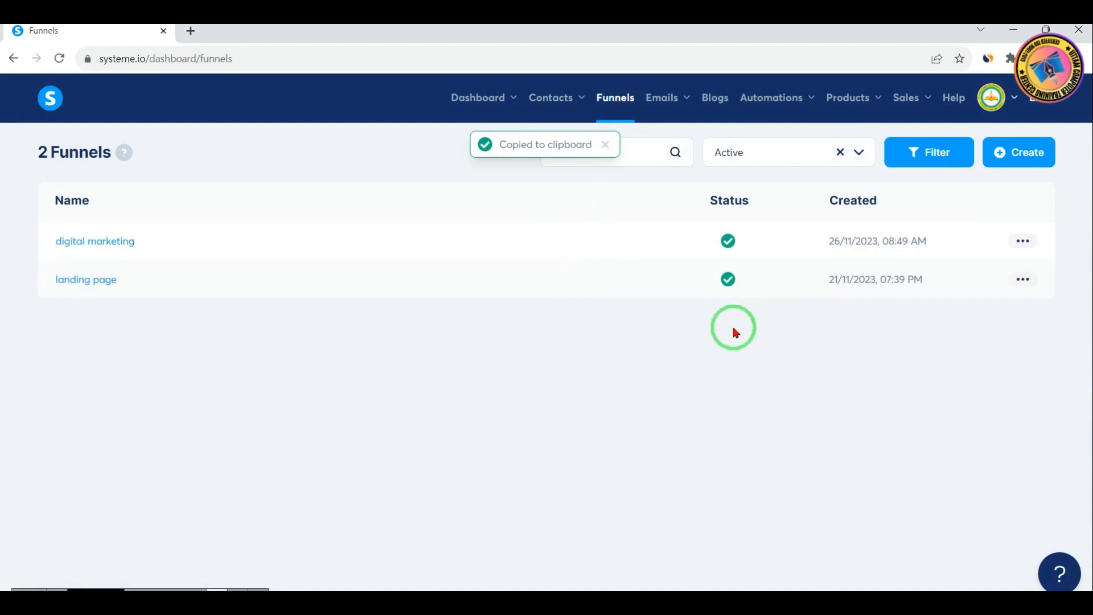
# Check the available funnel domains in the digital marketing funnel's settings and close them without saving
pyautogui.click(1023, 241)
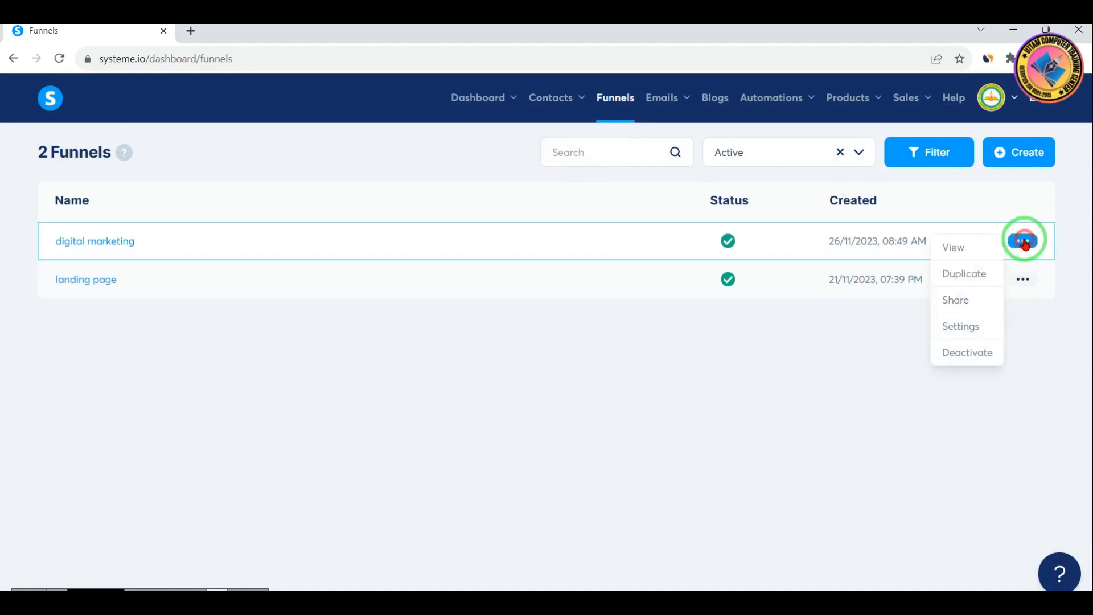
pyautogui.click(960, 328)
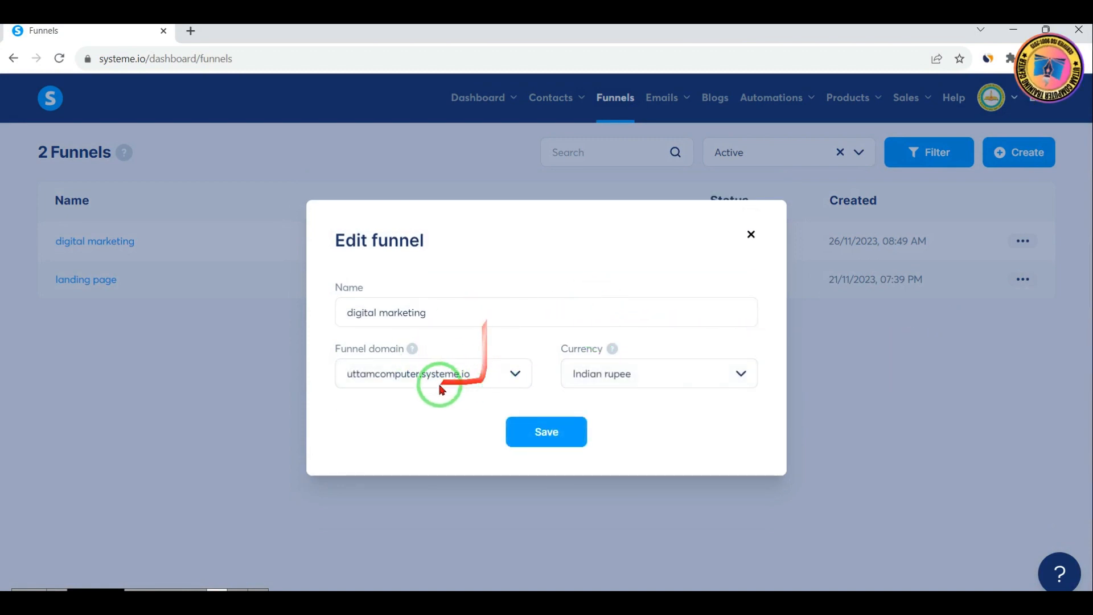
pyautogui.click(513, 373)
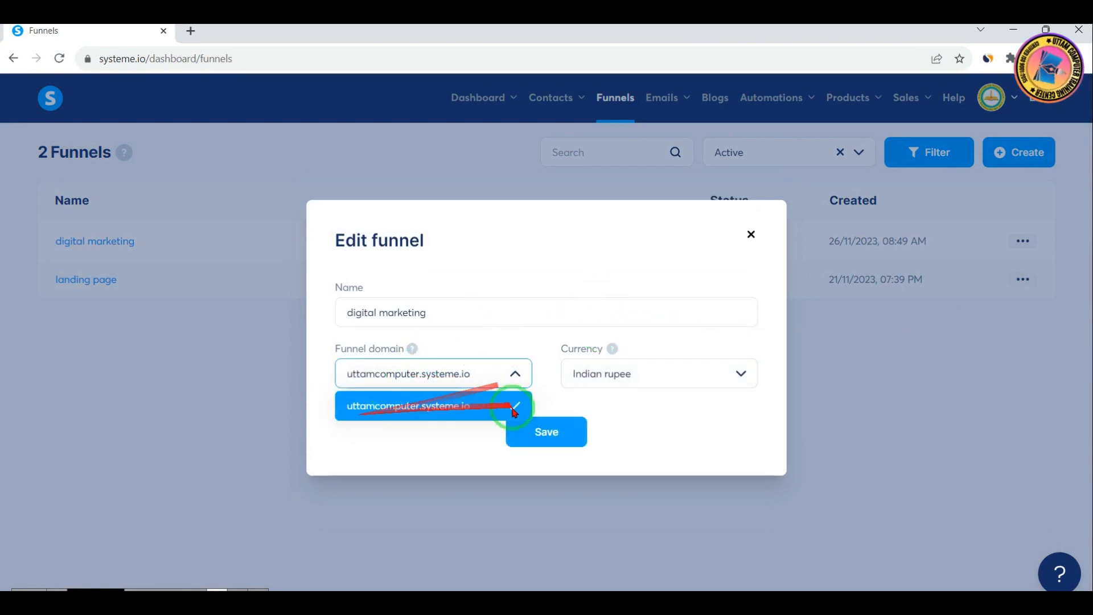
pyautogui.click(515, 373)
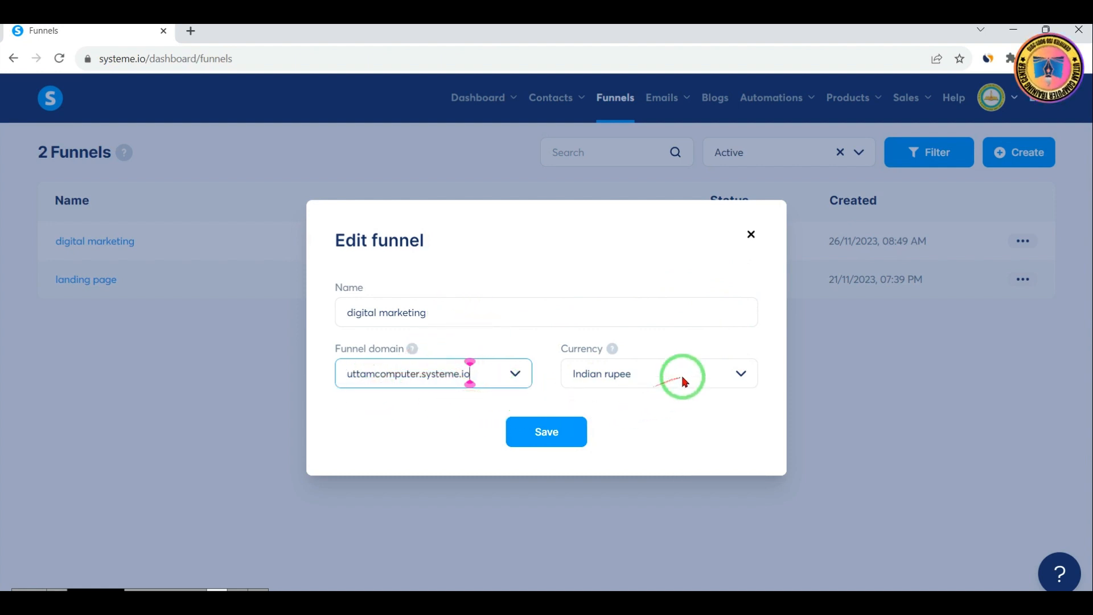
pyautogui.click(751, 234)
# Deactivate the digital marketing funnel and confirm the action
pyautogui.click(1024, 243)
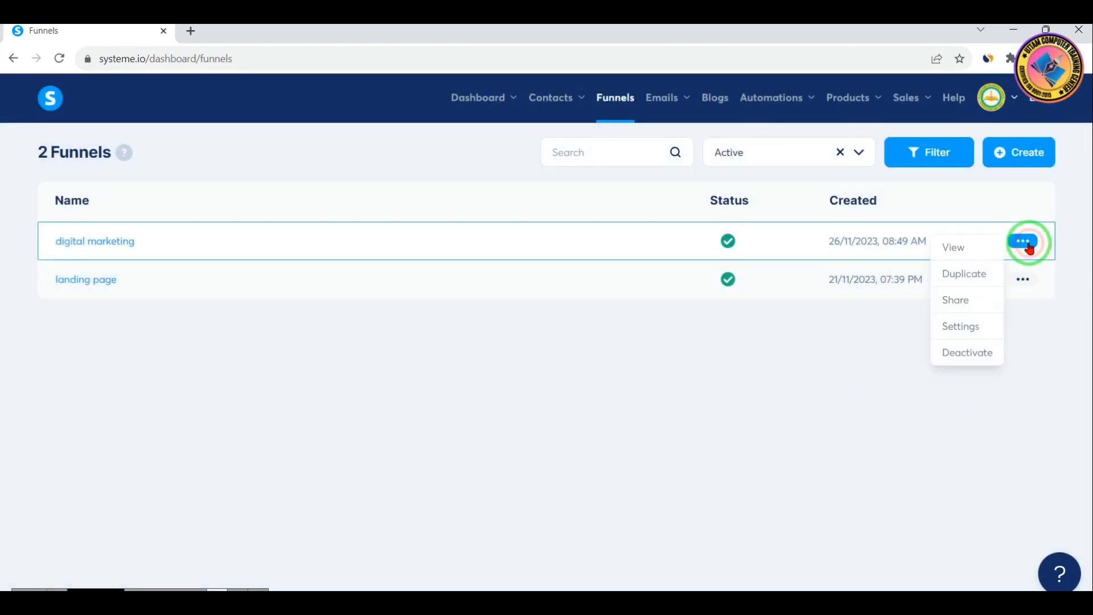
pyautogui.click(962, 354)
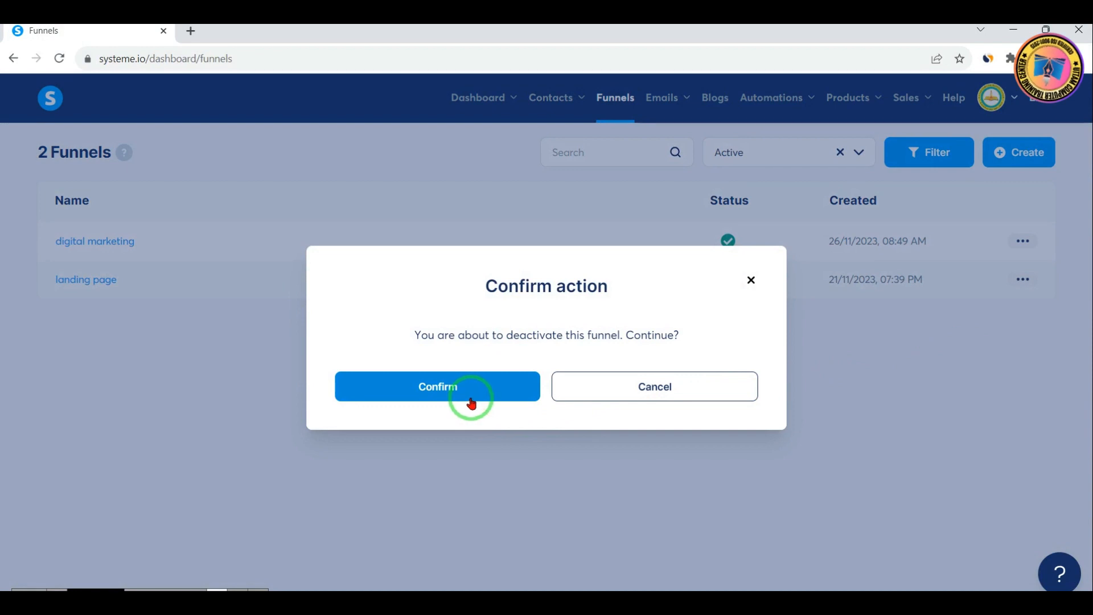
pyautogui.click(434, 393)
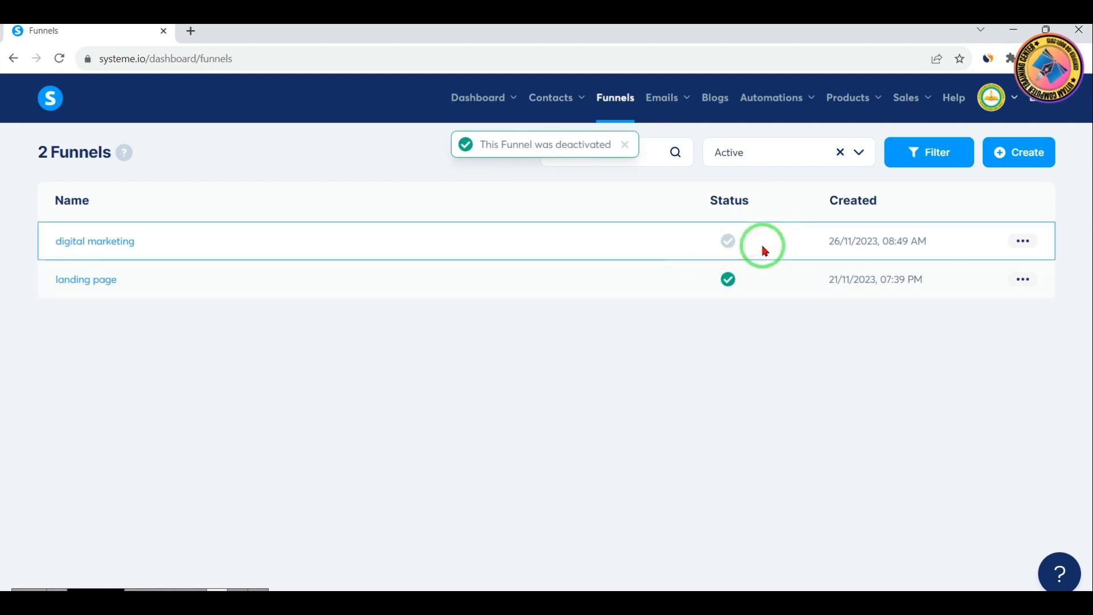
pyautogui.moveTo(681, 217); pyautogui.dragTo(765, 262)
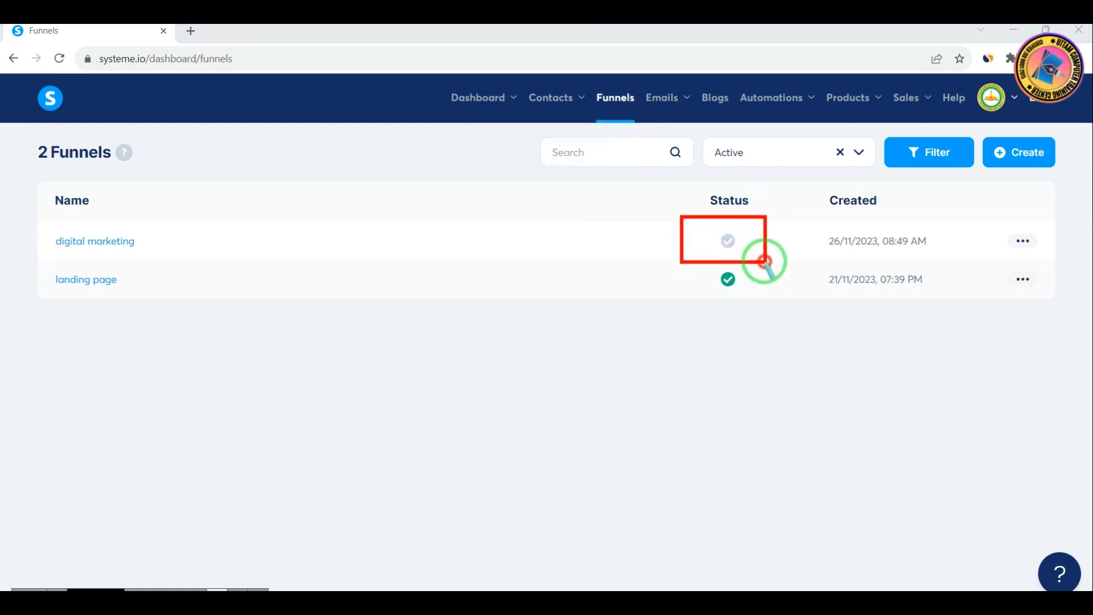
pyautogui.moveTo(696, 210); pyautogui.dragTo(789, 258)
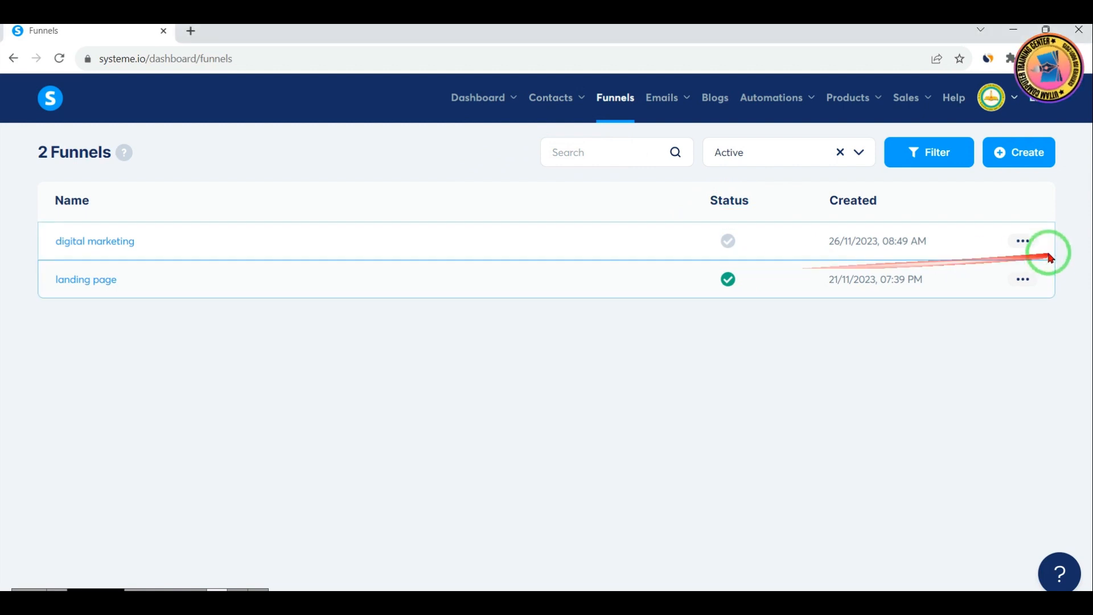
# Activate the digital marketing funnel again and confirm the action
pyautogui.click(1023, 241)
pyautogui.click(974, 358)
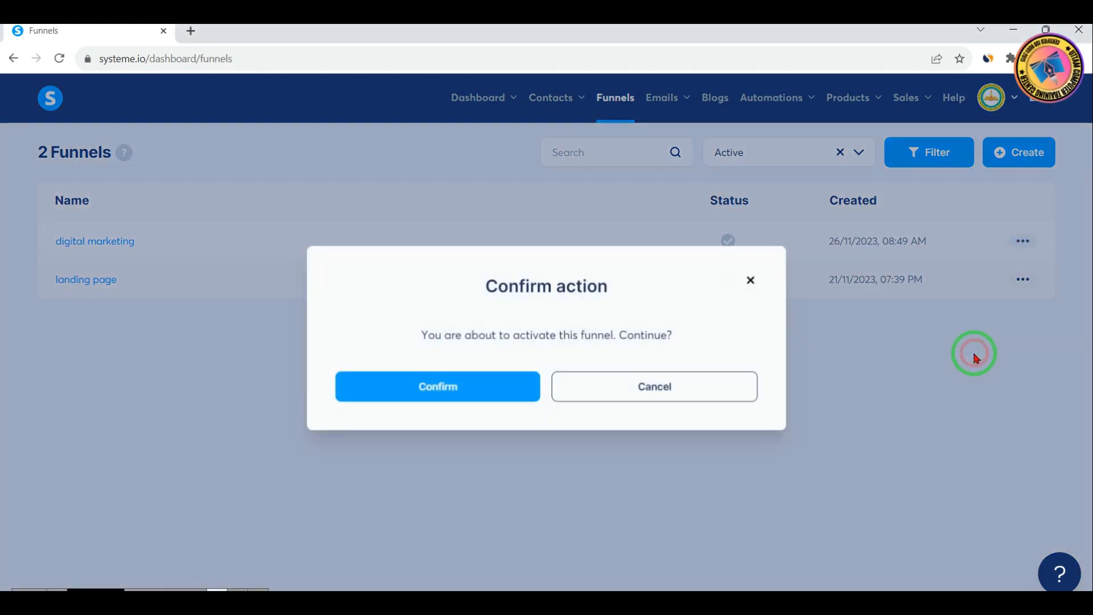
pyautogui.click(415, 392)
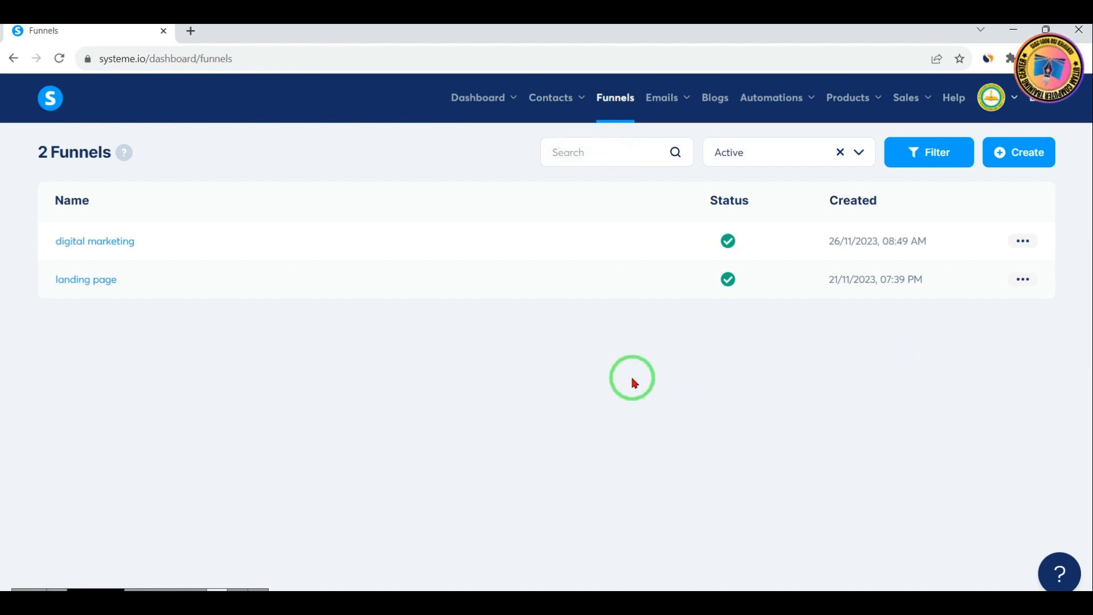
pyautogui.moveTo(25, 132); pyautogui.dragTo(177, 178)
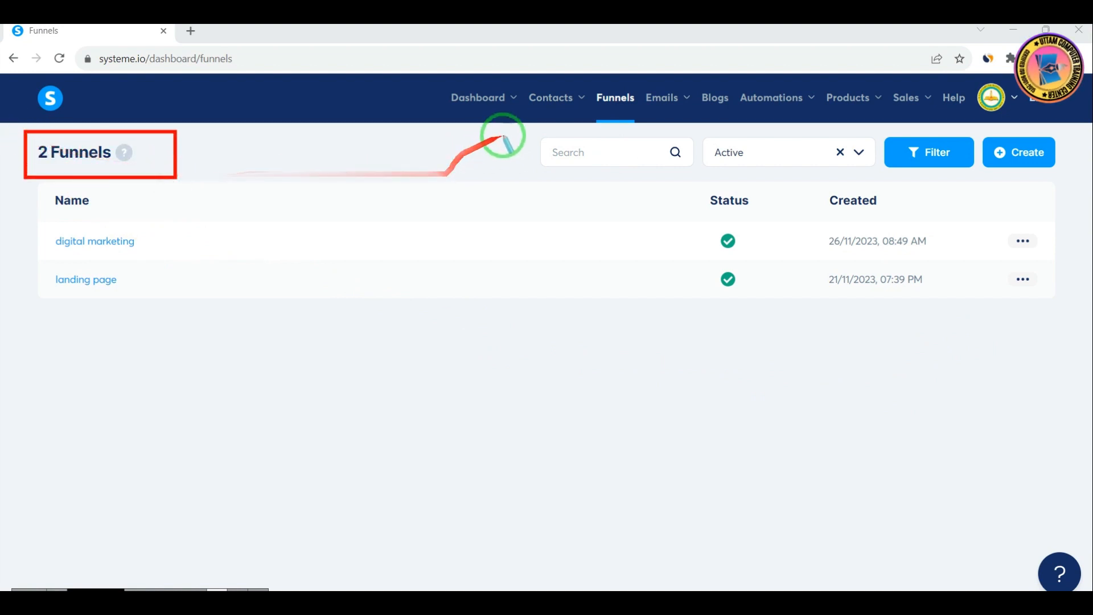
pyautogui.moveTo(504, 132)
pyautogui.mouseDown()
pyautogui.moveTo(613, 161)
pyautogui.moveTo(720, 167)
pyautogui.mouseUp()
pyautogui.moveTo(713, 125); pyautogui.dragTo(895, 174)
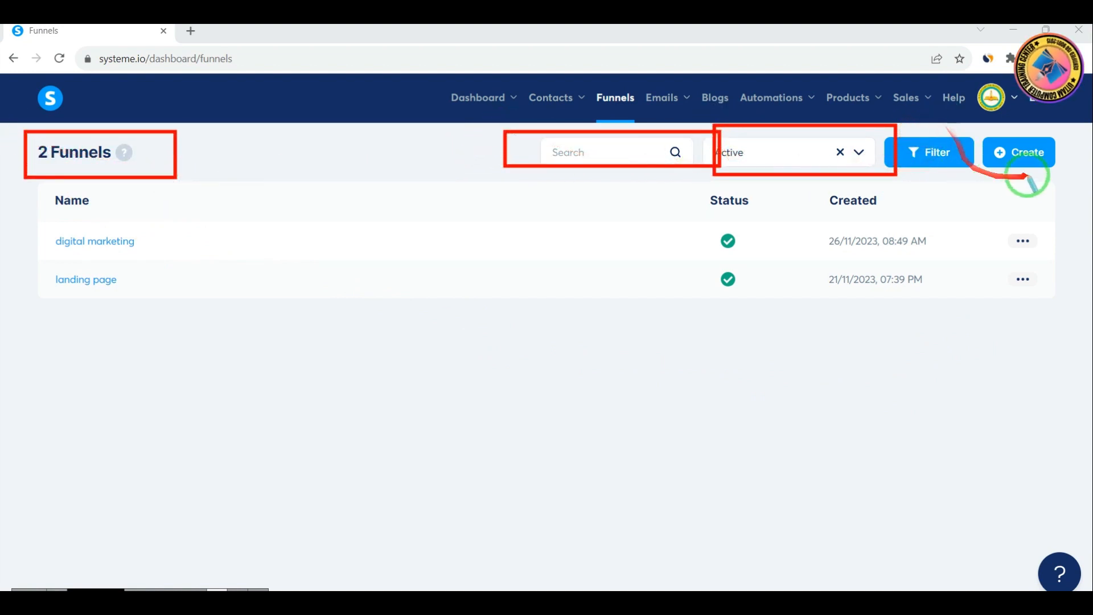
pyautogui.moveTo(1008, 161); pyautogui.dragTo(1067, 176)
pyautogui.rightClick(1066, 262)
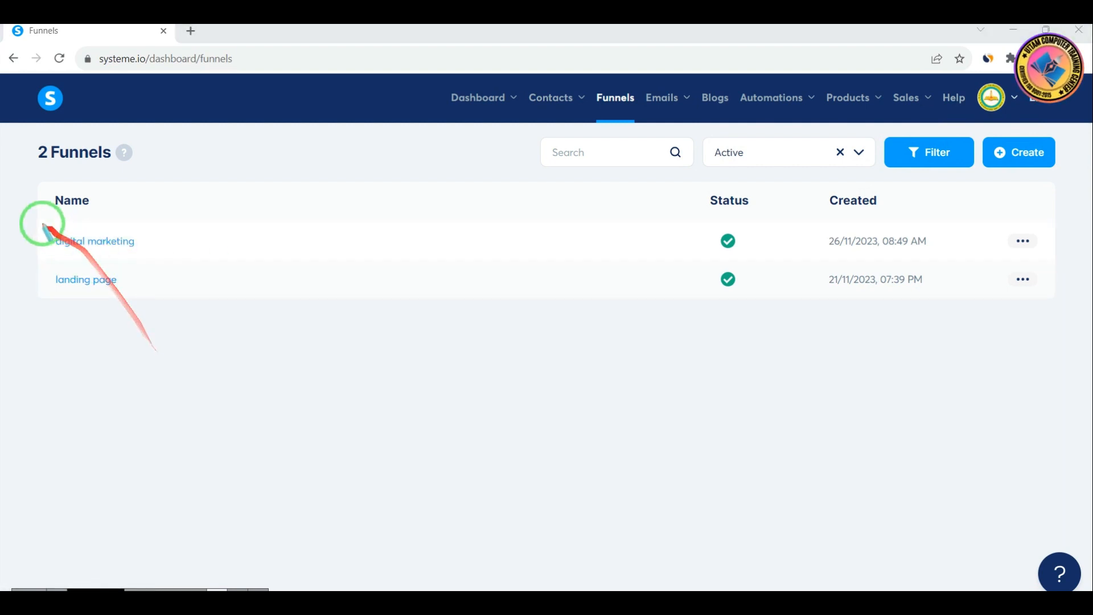
pyautogui.moveTo(40, 222); pyautogui.dragTo(161, 258)
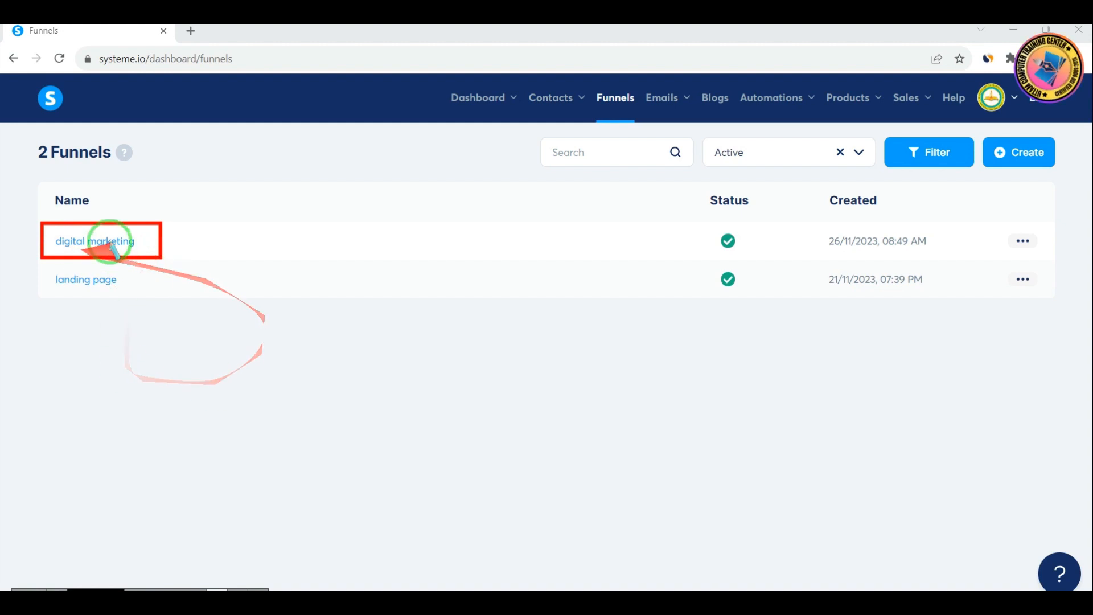
pyautogui.press('Escape')
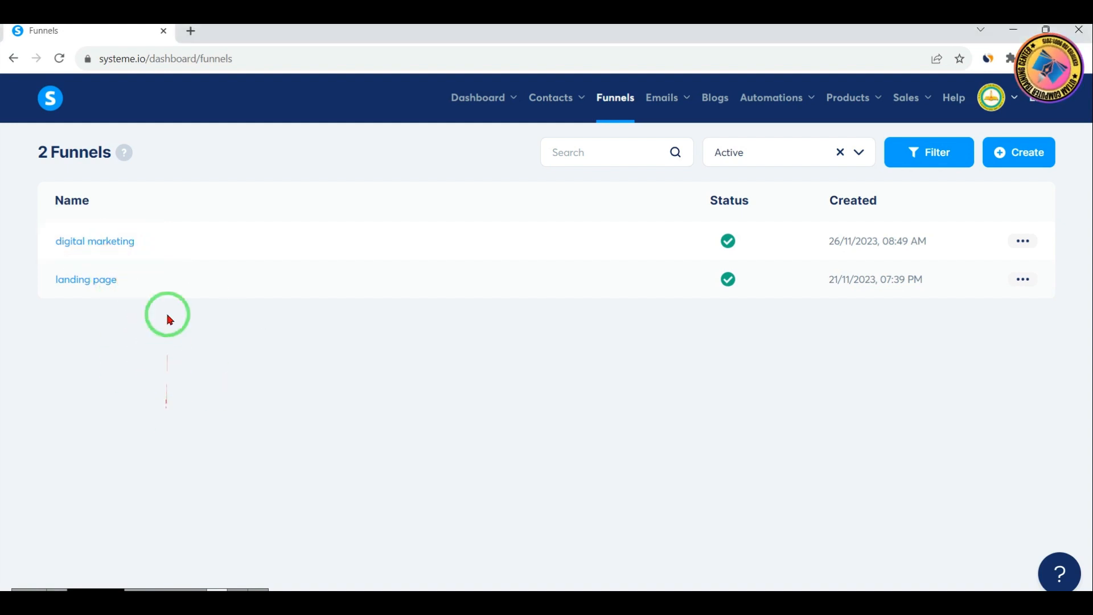
# Open the digital marketing funnel and look through the templates offered for its Order Form step
pyautogui.click(107, 243)
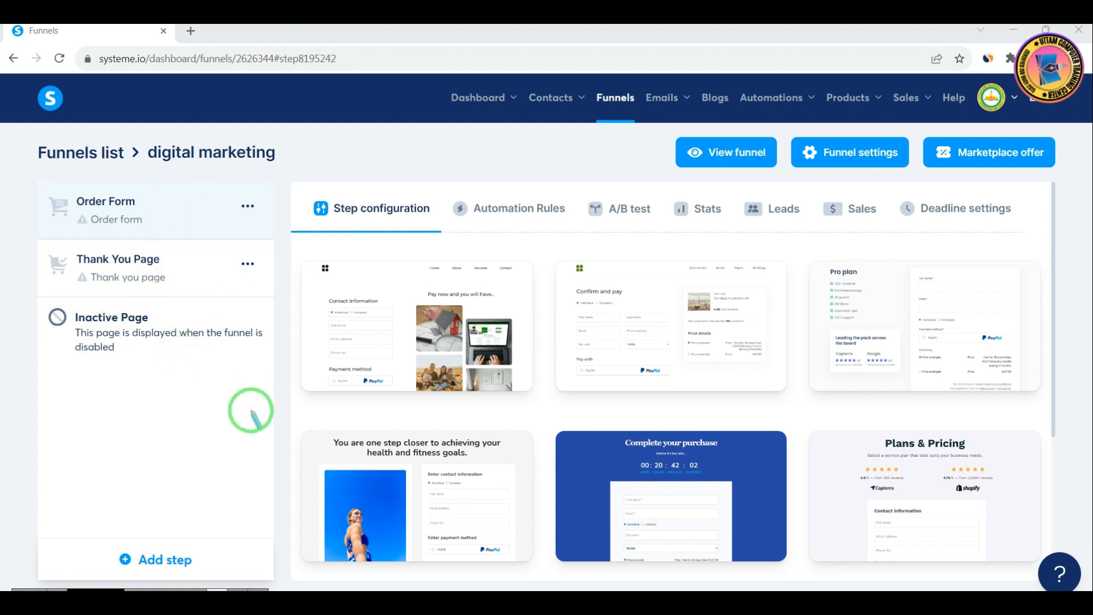
pyautogui.moveTo(635, 273)
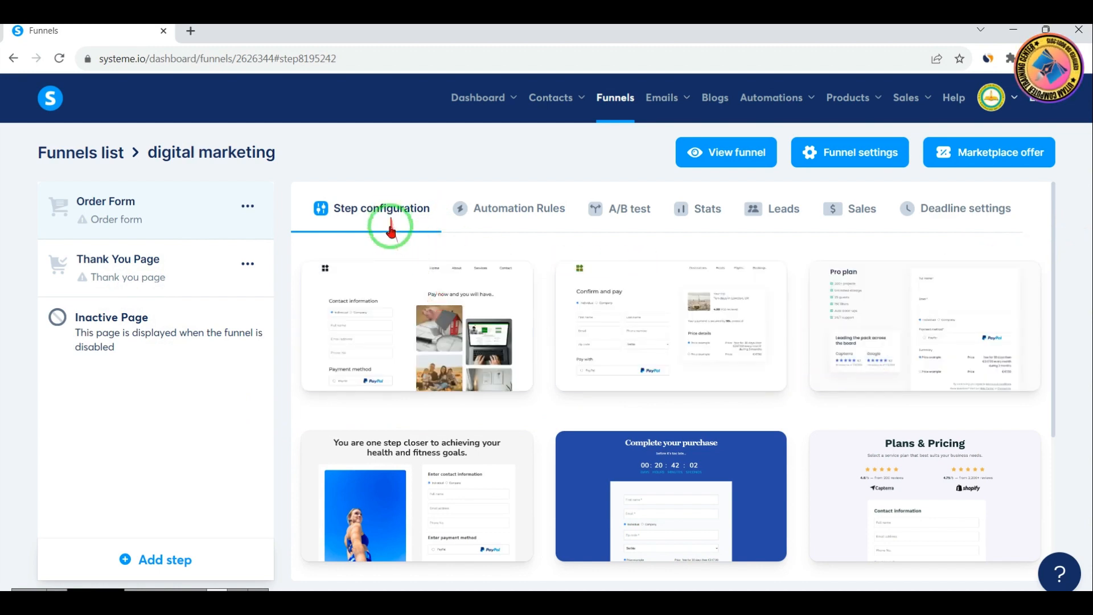
pyautogui.moveTo(462, 333)
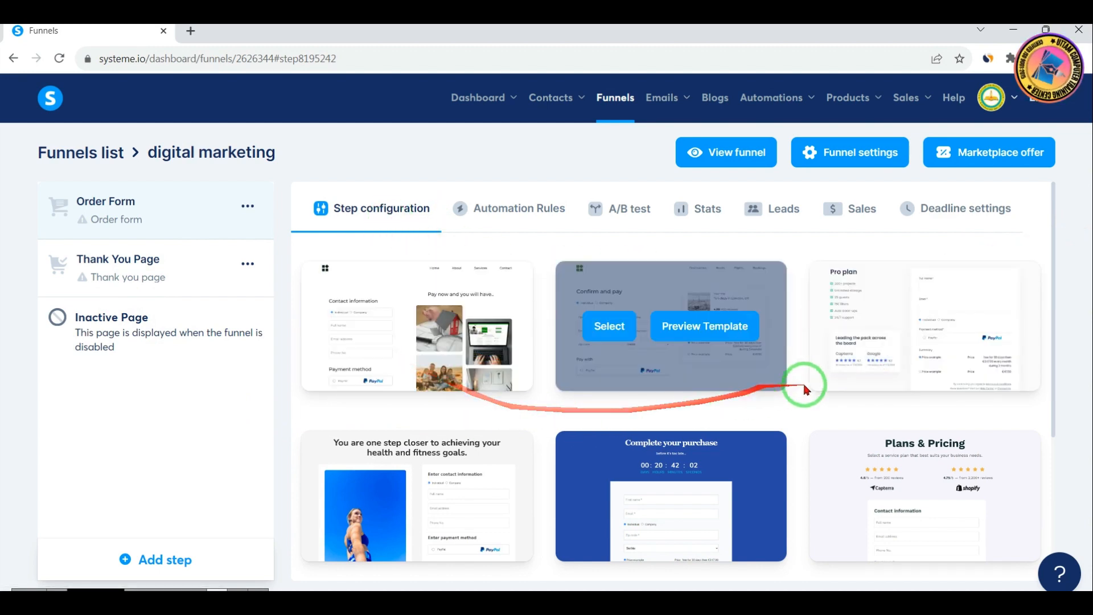
pyautogui.scroll(-4, 808, 399)
pyautogui.scroll(4, 825, 424)
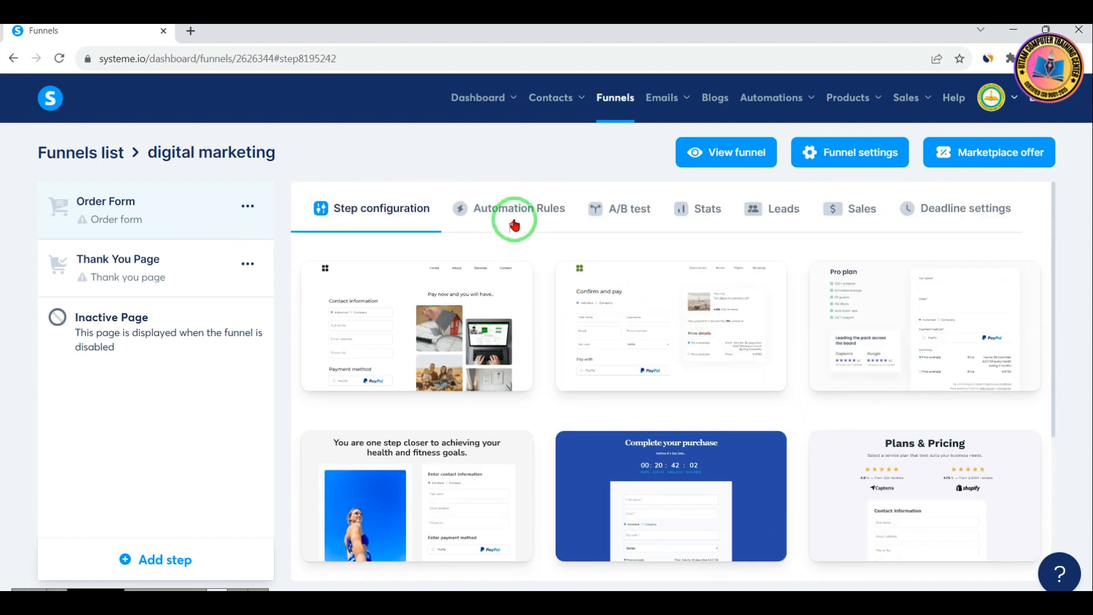
# Look through the Order Form step's Automation Rules, A/B test, Stats, Leads, Sales and Deadline settings sections
pyautogui.click(530, 216)
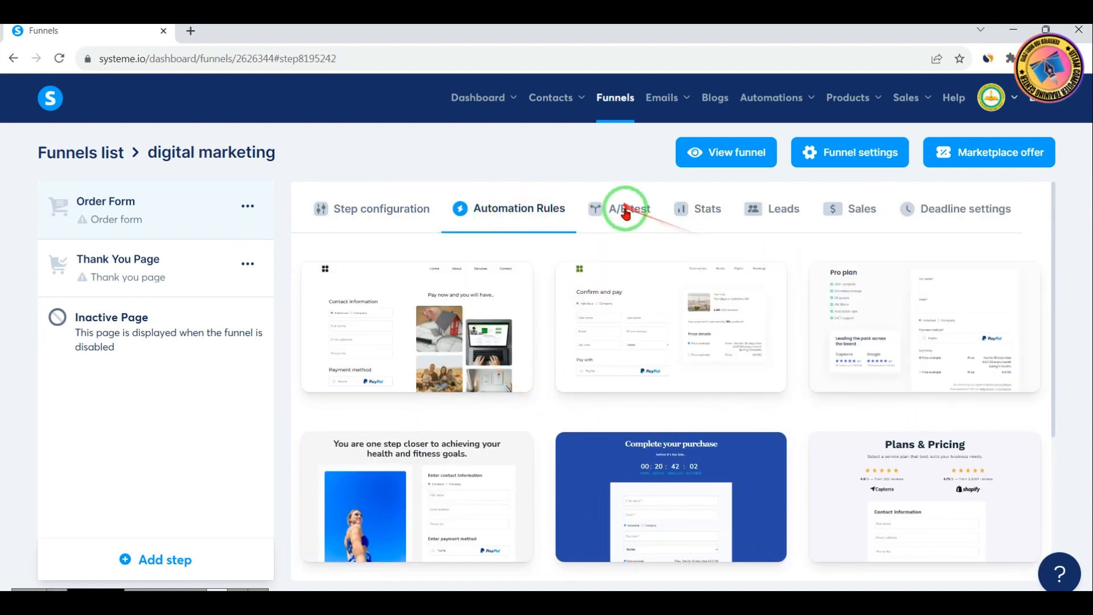
pyautogui.click(627, 212)
pyautogui.click(711, 212)
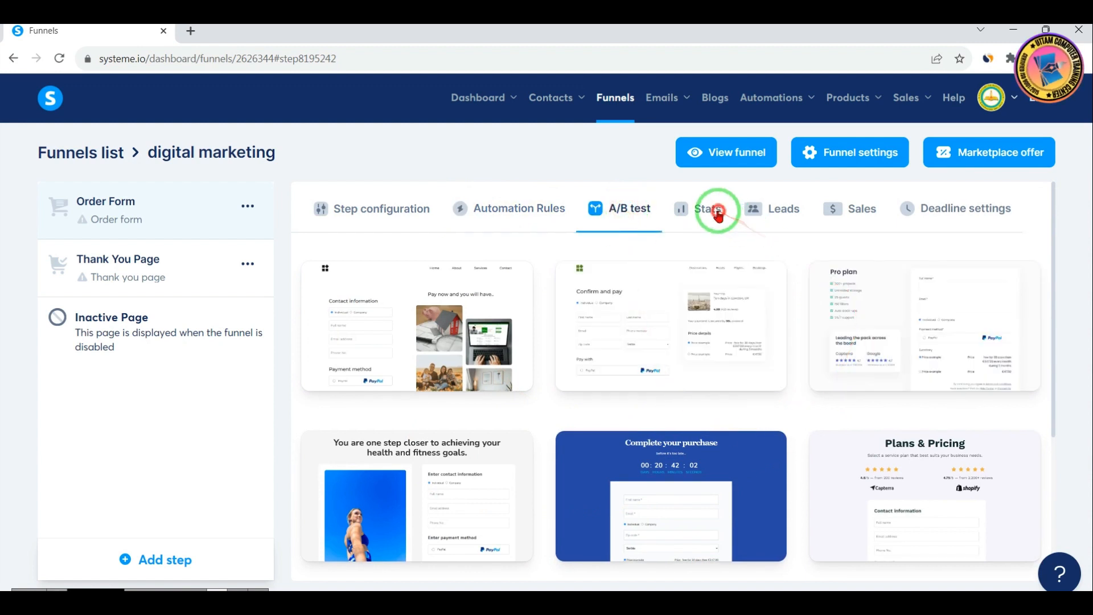
pyautogui.click(793, 216)
pyautogui.click(863, 214)
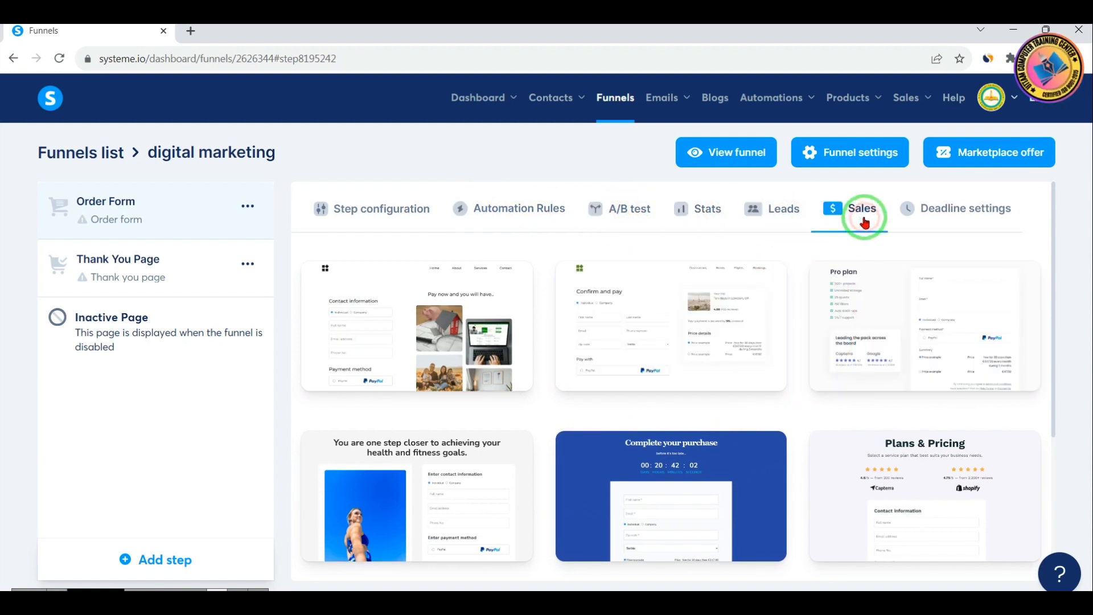
pyautogui.click(979, 213)
pyautogui.moveTo(994, 348)
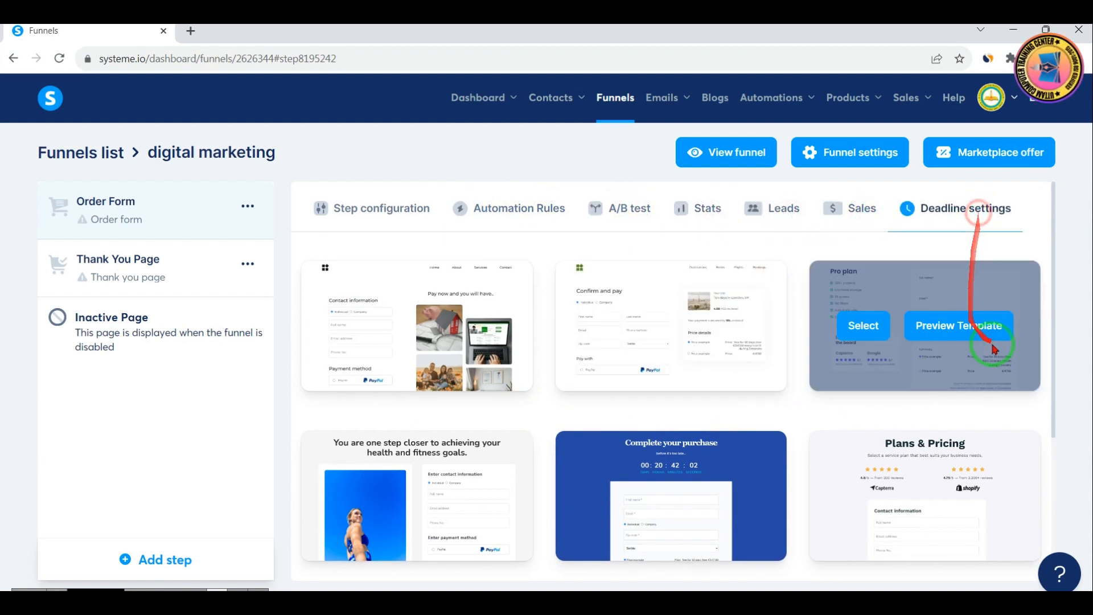
# Return to the Order Form's step configuration and look through its page templates
pyautogui.click(364, 208)
pyautogui.scroll(-4, 725, 383)
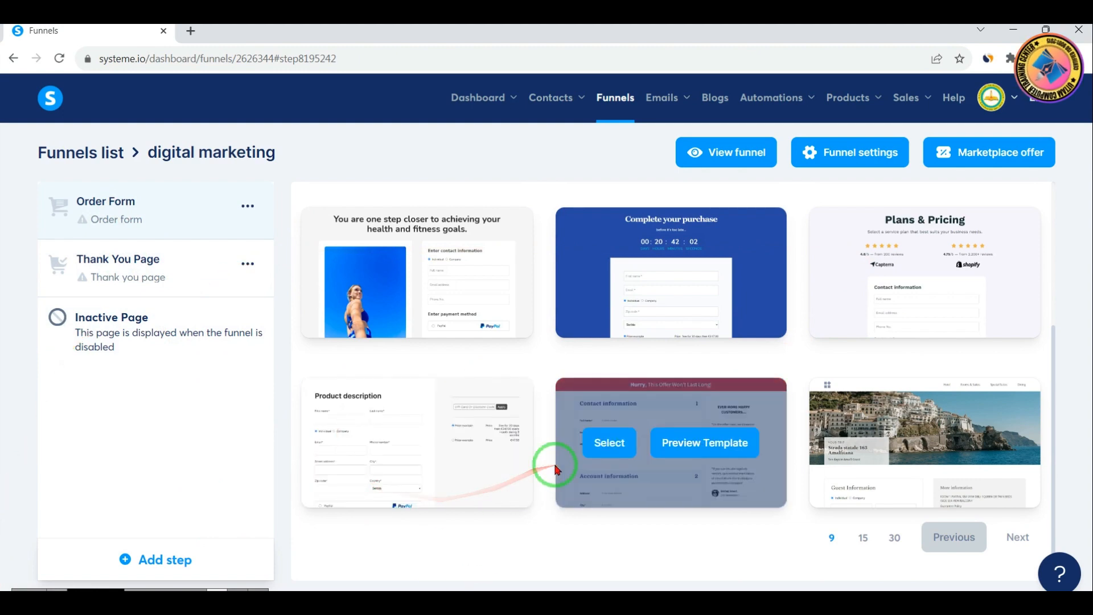
pyautogui.scroll(3, 467, 313)
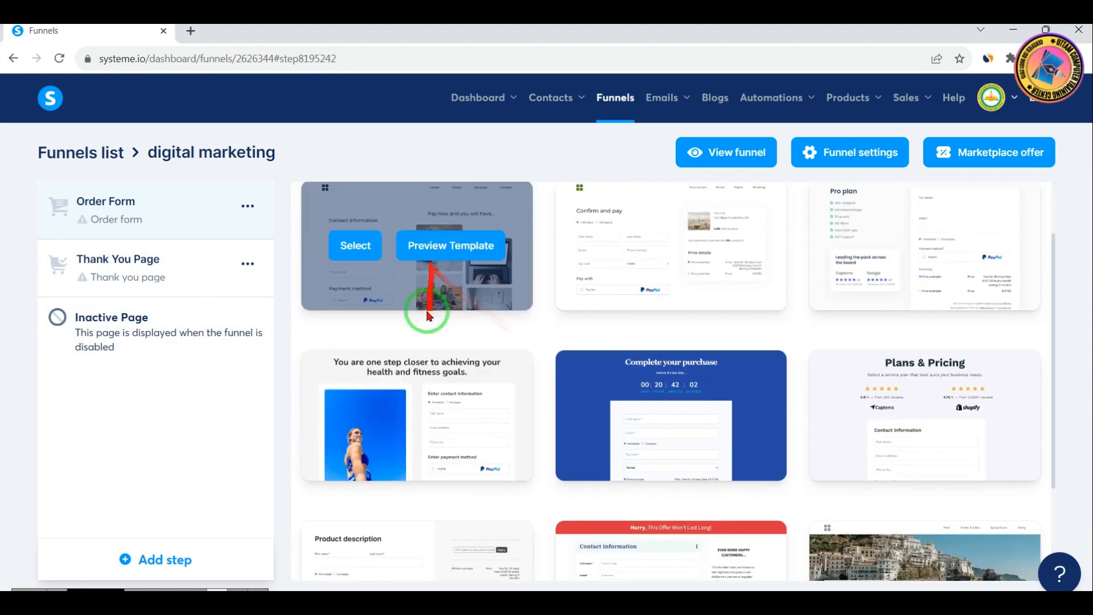
pyautogui.scroll(2, 398, 439)
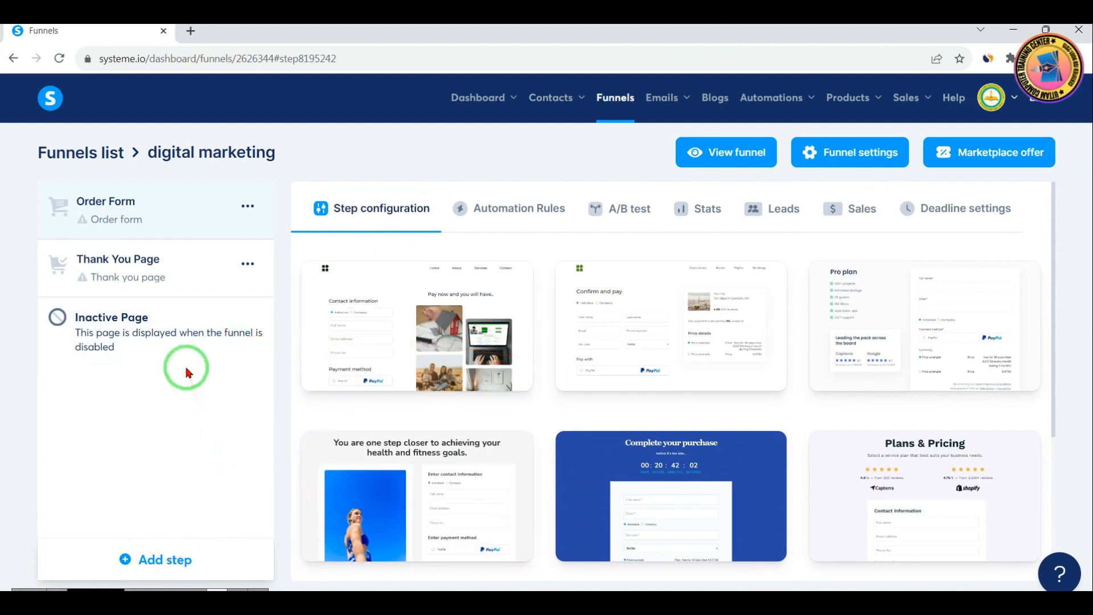
pyautogui.hotkey('ctrl', '2')
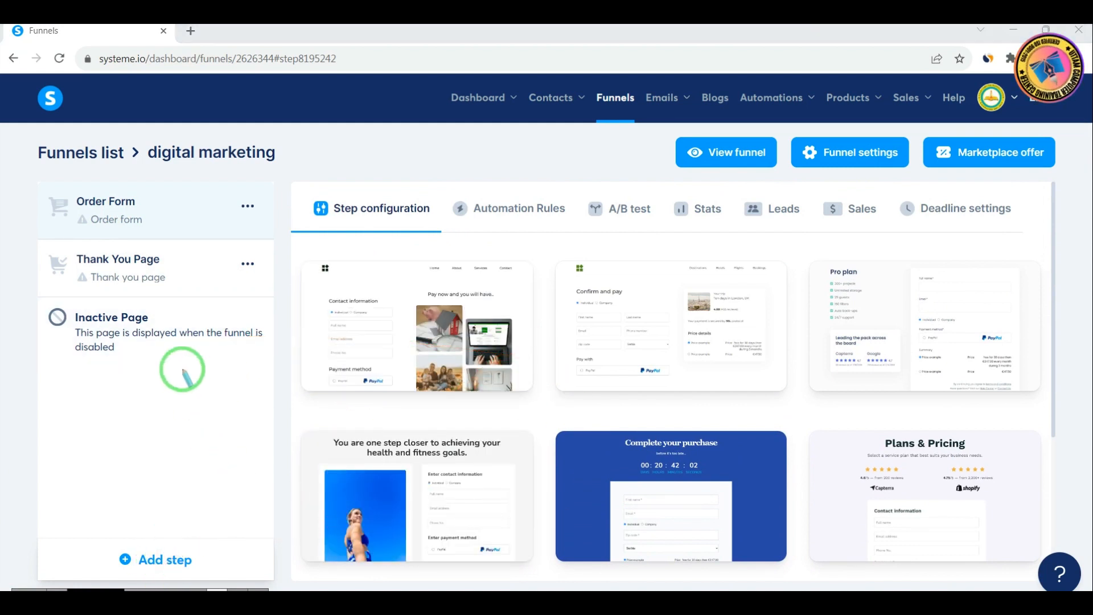
pyautogui.moveTo(95, 530); pyautogui.dragTo(223, 586)
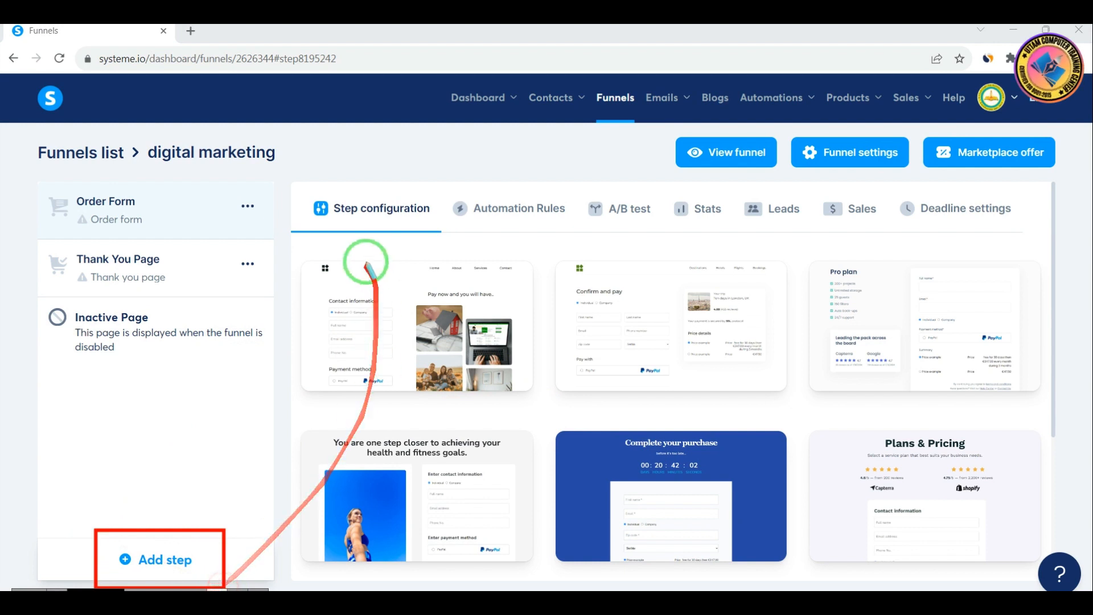
pyautogui.moveTo(315, 249); pyautogui.dragTo(529, 409)
pyautogui.moveTo(557, 255); pyautogui.dragTo(780, 424)
pyautogui.moveTo(789, 245)
pyautogui.mouseDown()
pyautogui.moveTo(993, 403)
pyautogui.moveTo(1046, 386)
pyautogui.mouseUp()
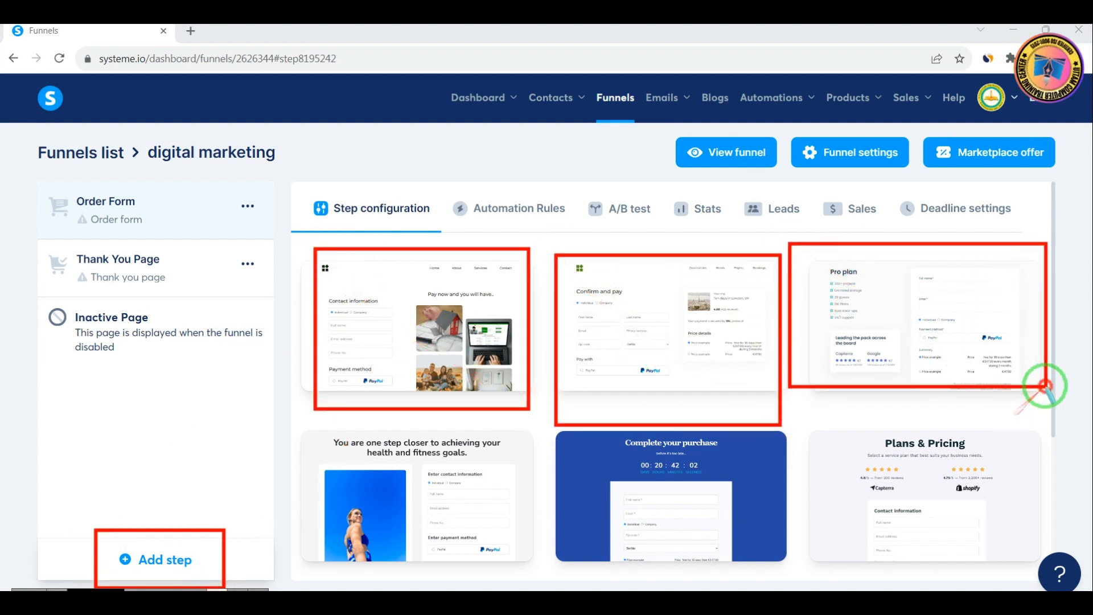
pyautogui.rightClick(959, 415)
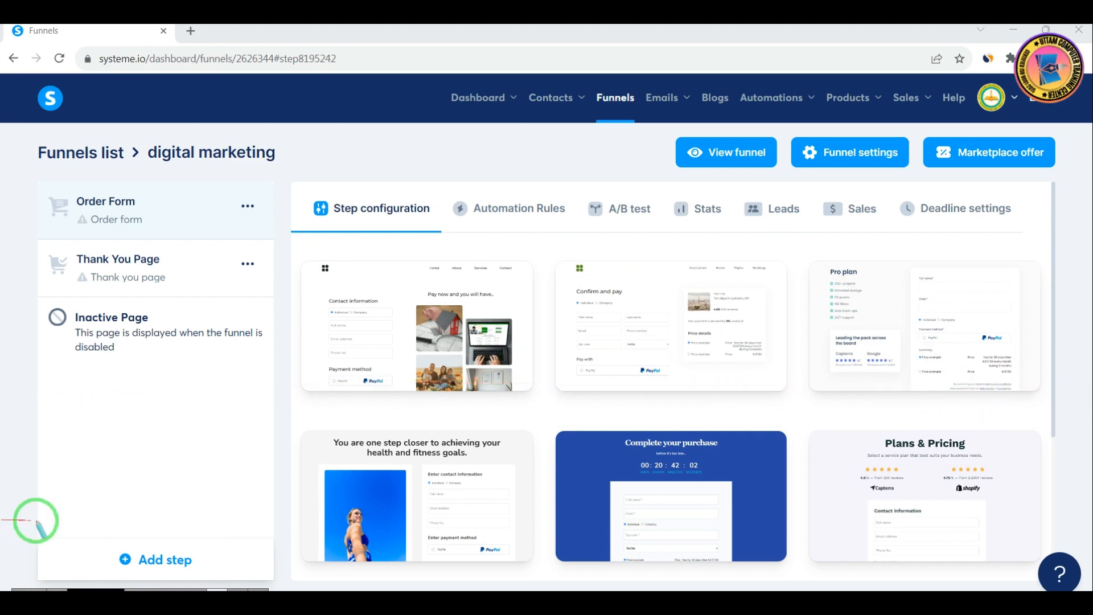
# Start a new funnel step and name it "digital marketing"
pyautogui.click(185, 562)
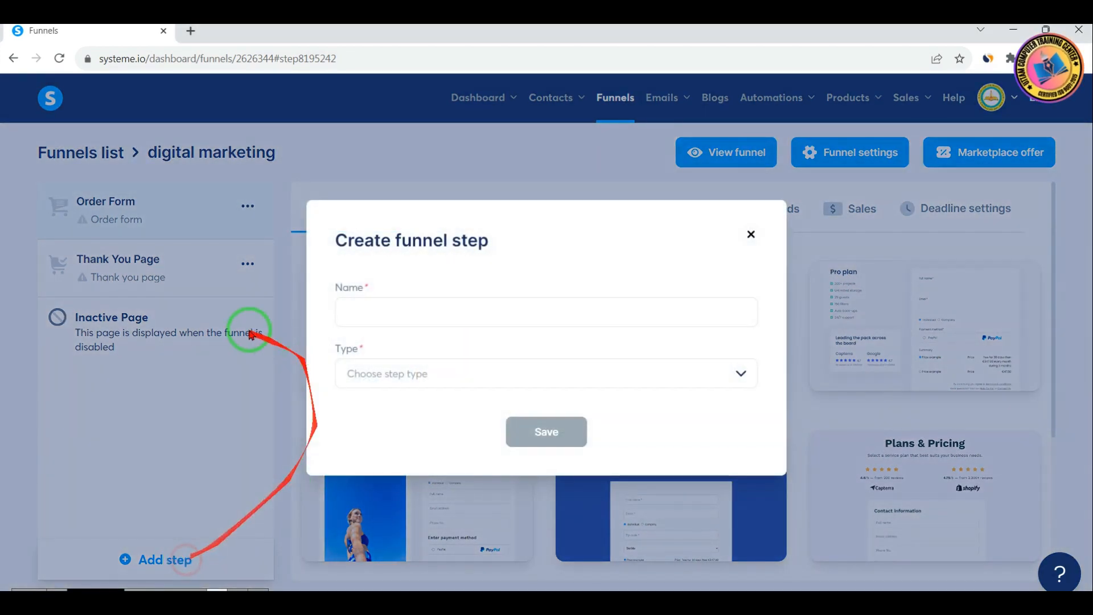
pyautogui.click(453, 297)
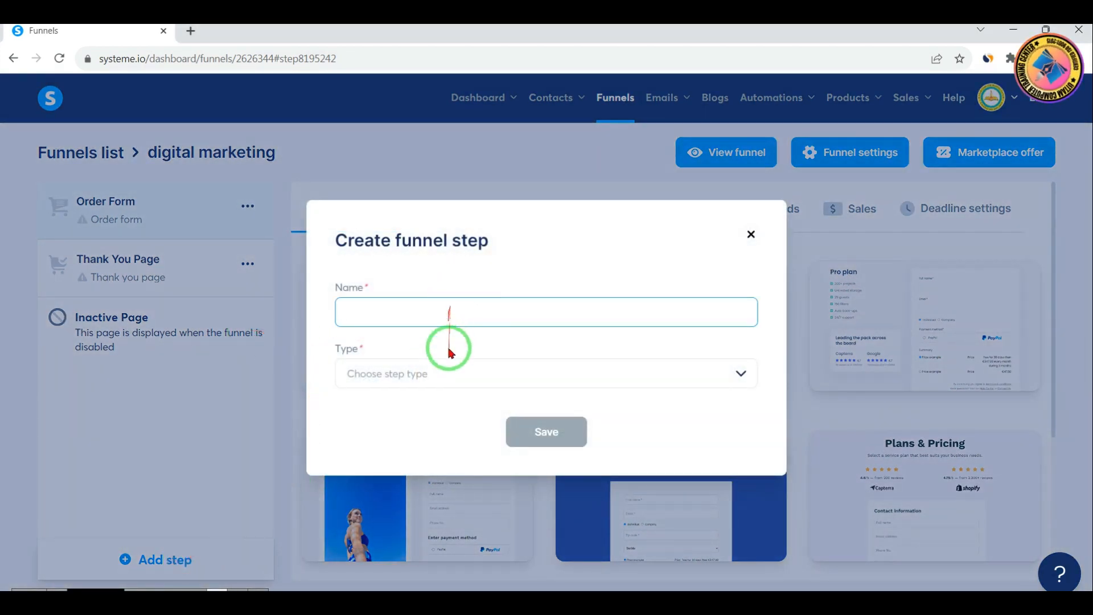
pyautogui.click(454, 385)
pyautogui.click(456, 313)
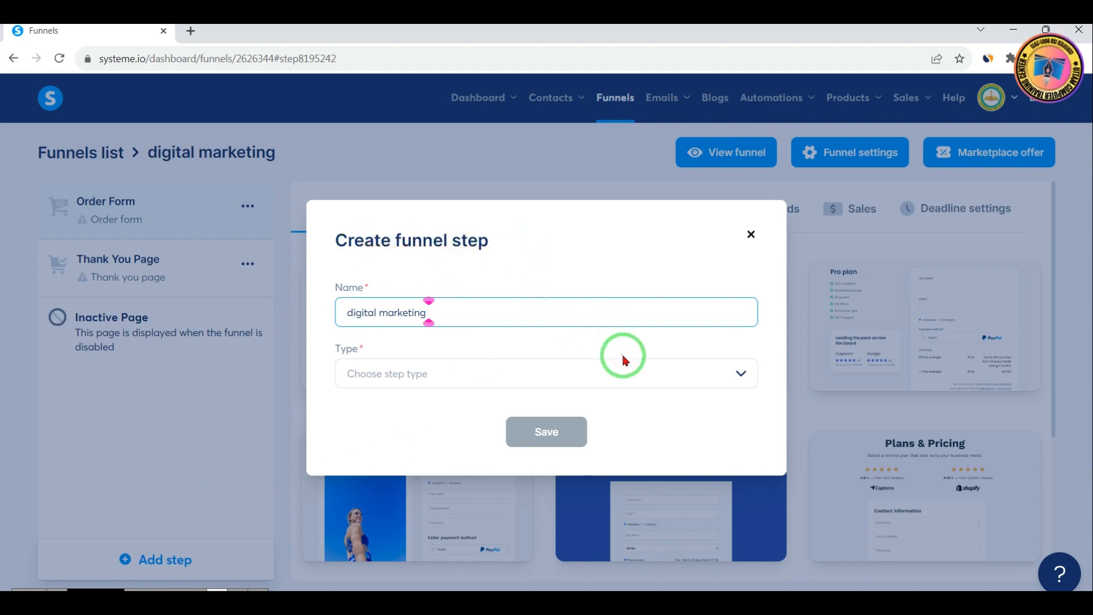
# Review the available step types, set the new step's type to Sales page and save it
pyautogui.click(715, 378)
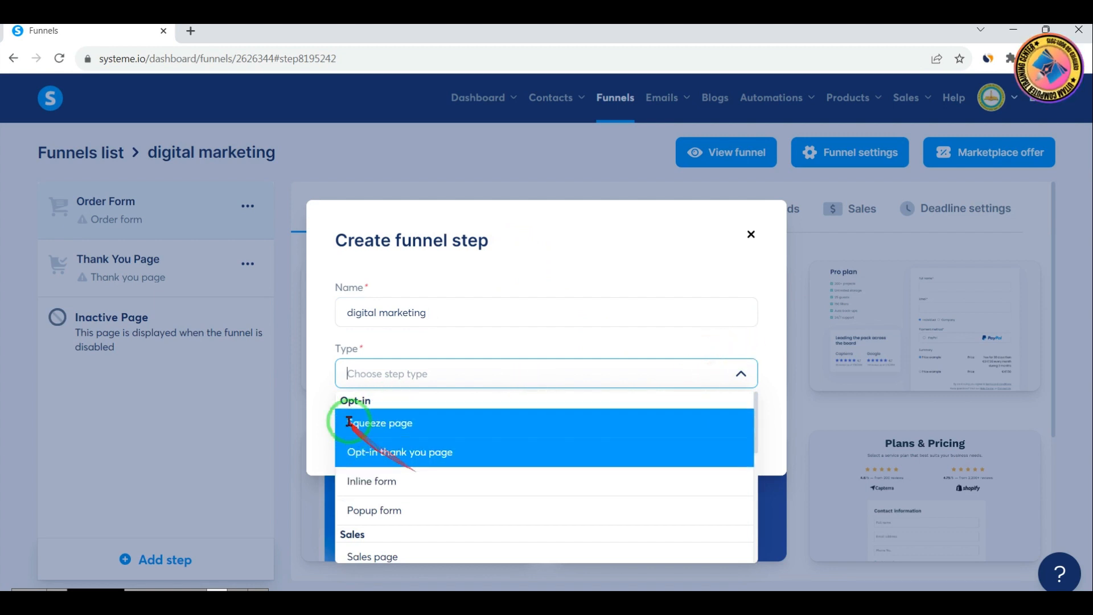
pyautogui.scroll(-3, 436, 439)
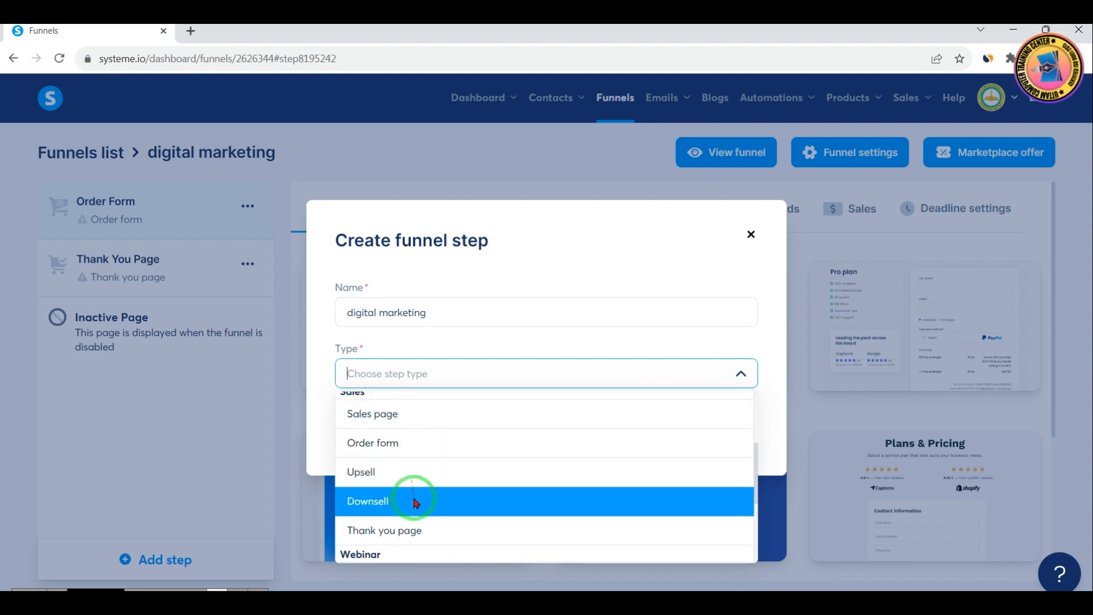
pyautogui.scroll(-3, 419, 503)
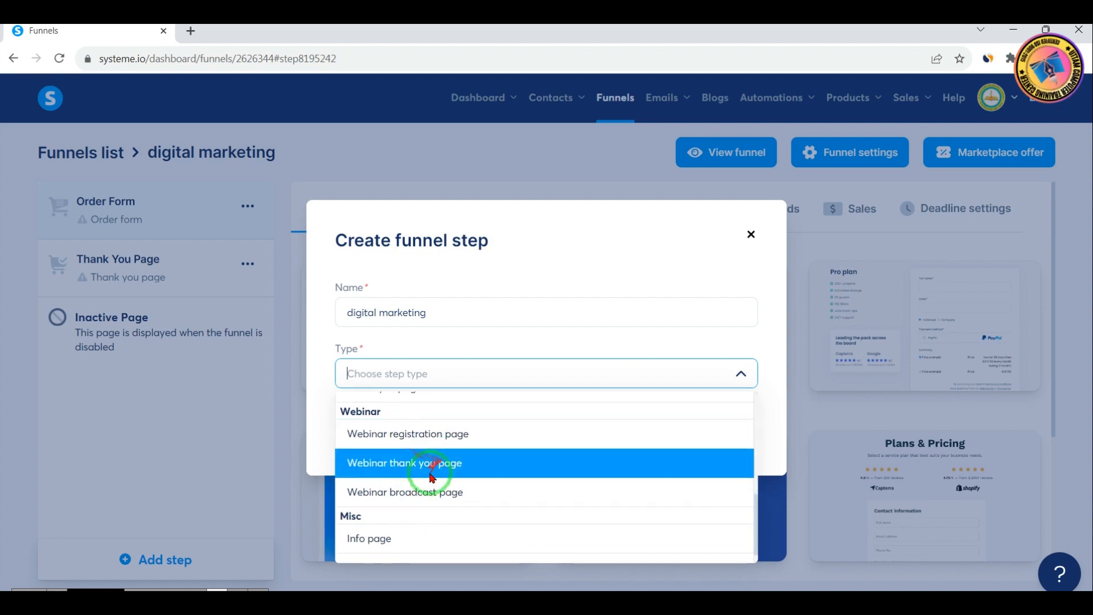
pyautogui.scroll(-1, 466, 494)
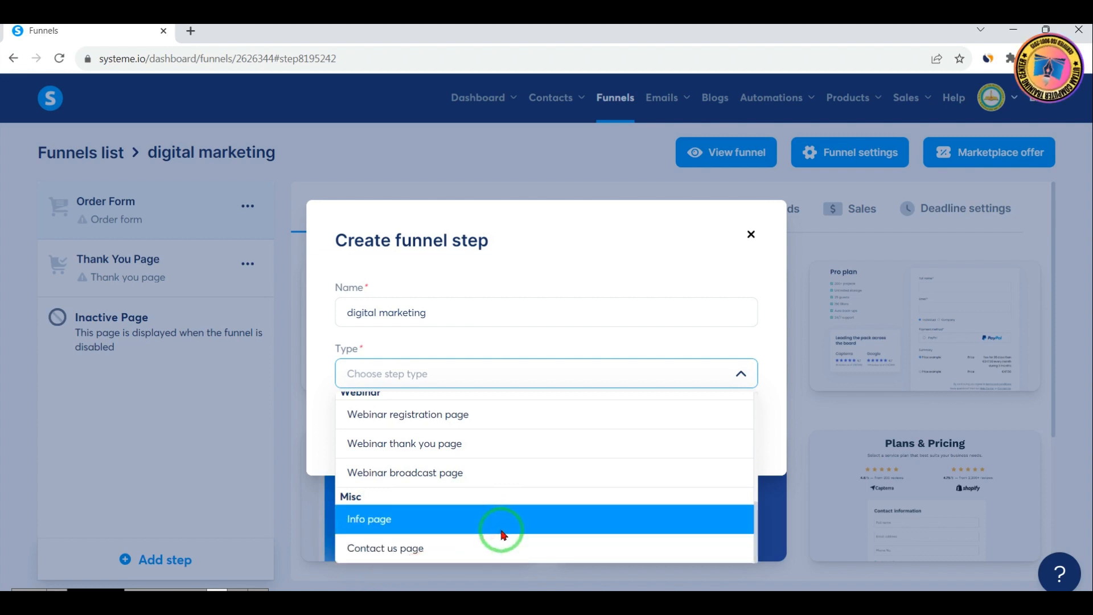
pyautogui.scroll(5, 506, 534)
pyautogui.scroll(-3, 521, 518)
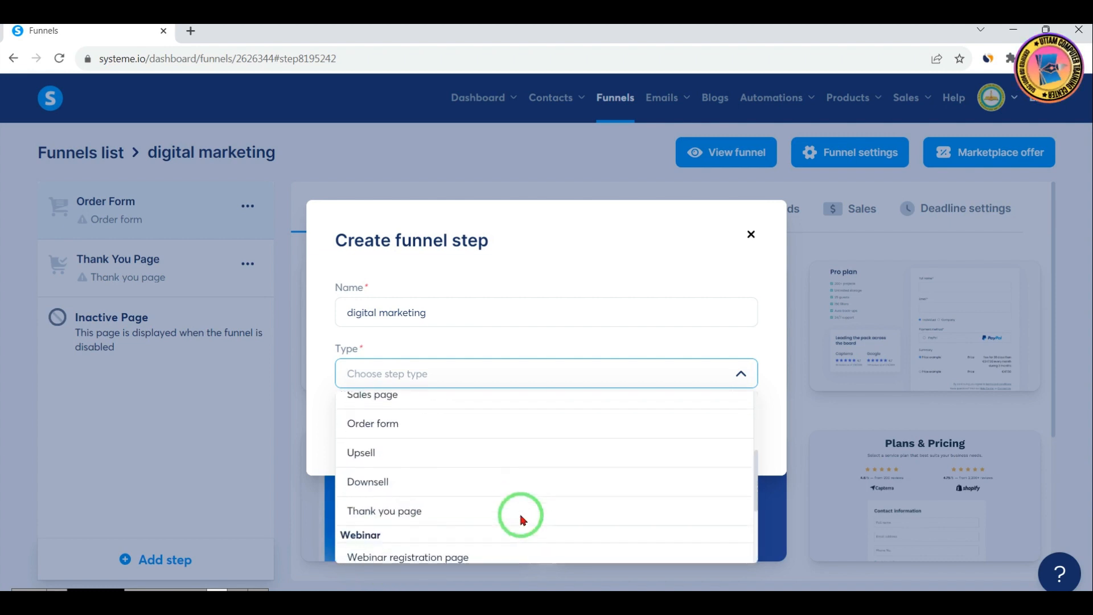
pyautogui.scroll(3, 523, 519)
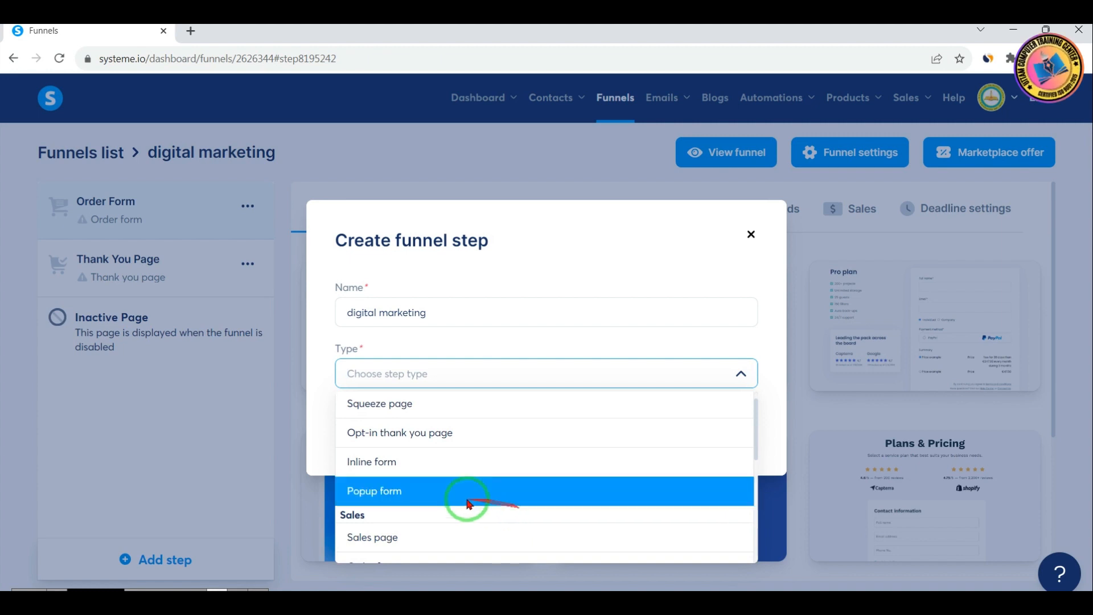
pyautogui.click(406, 538)
pyautogui.click(545, 431)
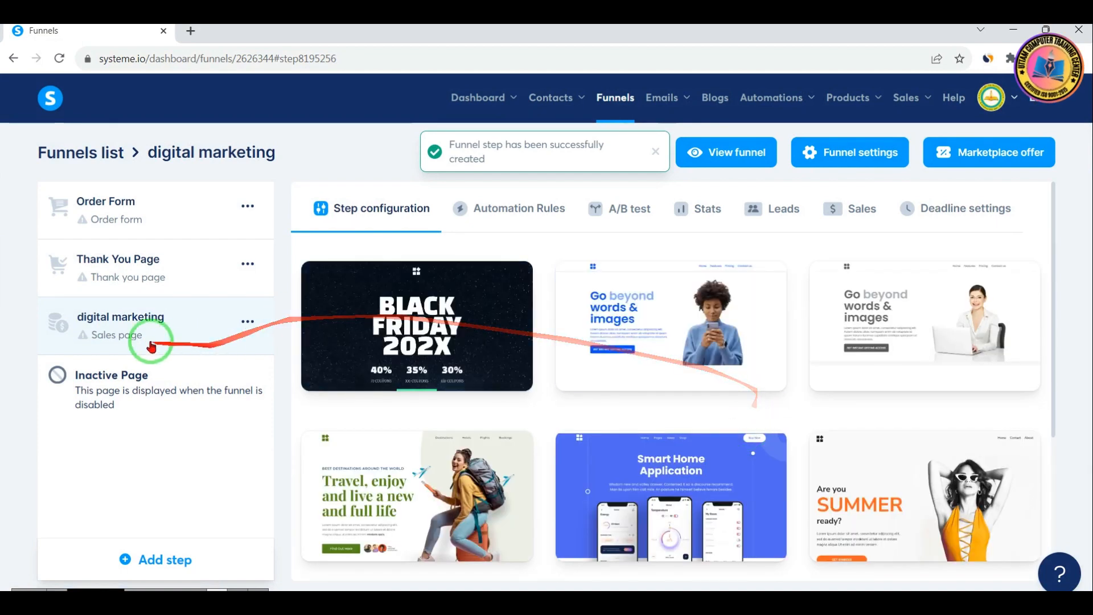
# Look at the Order Form and Thank You Page steps, and examine the templates offered for the digital marketing sales page step
pyautogui.click(137, 211)
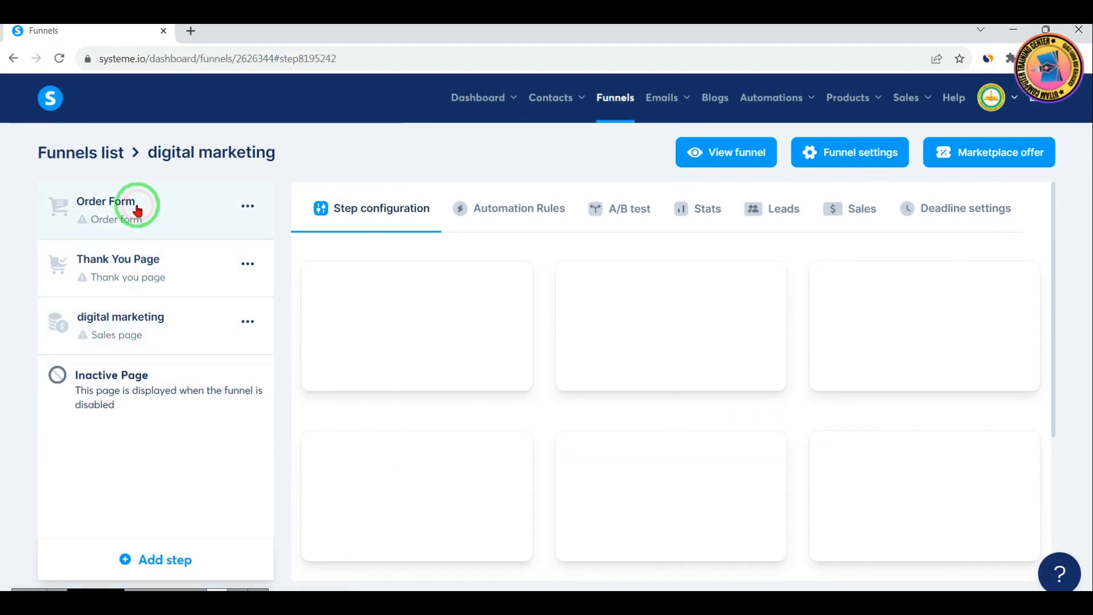
pyautogui.click(143, 278)
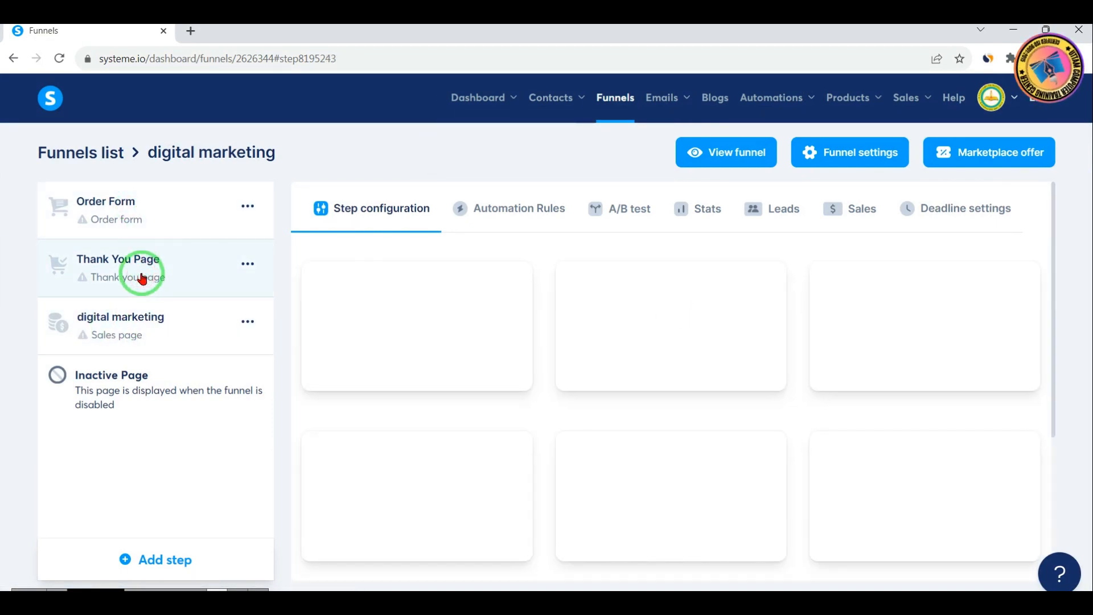
pyautogui.click(112, 334)
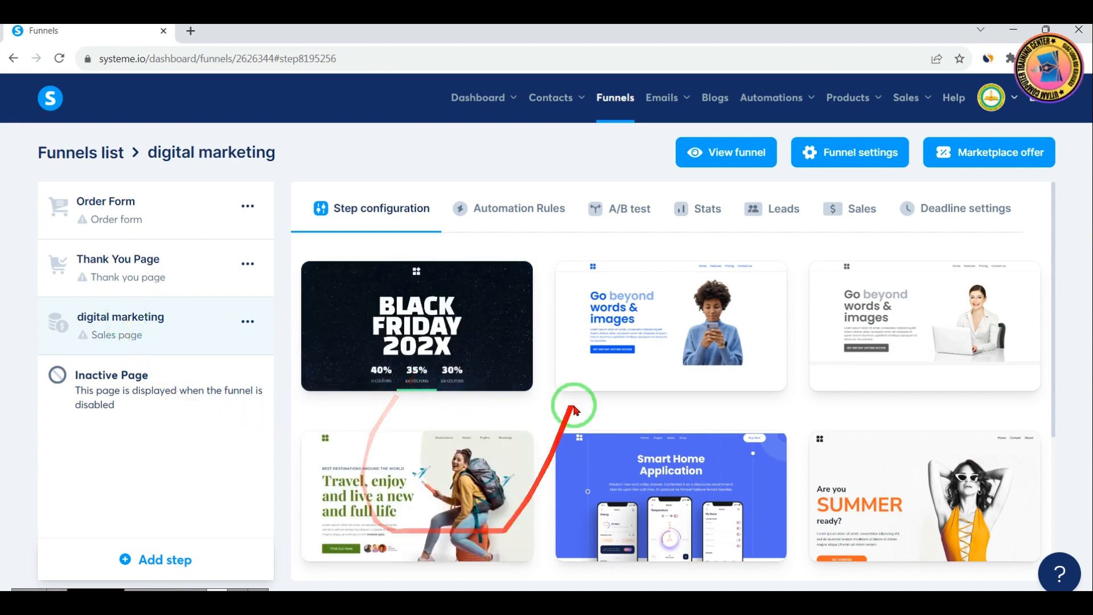
pyautogui.scroll(-4, 706, 446)
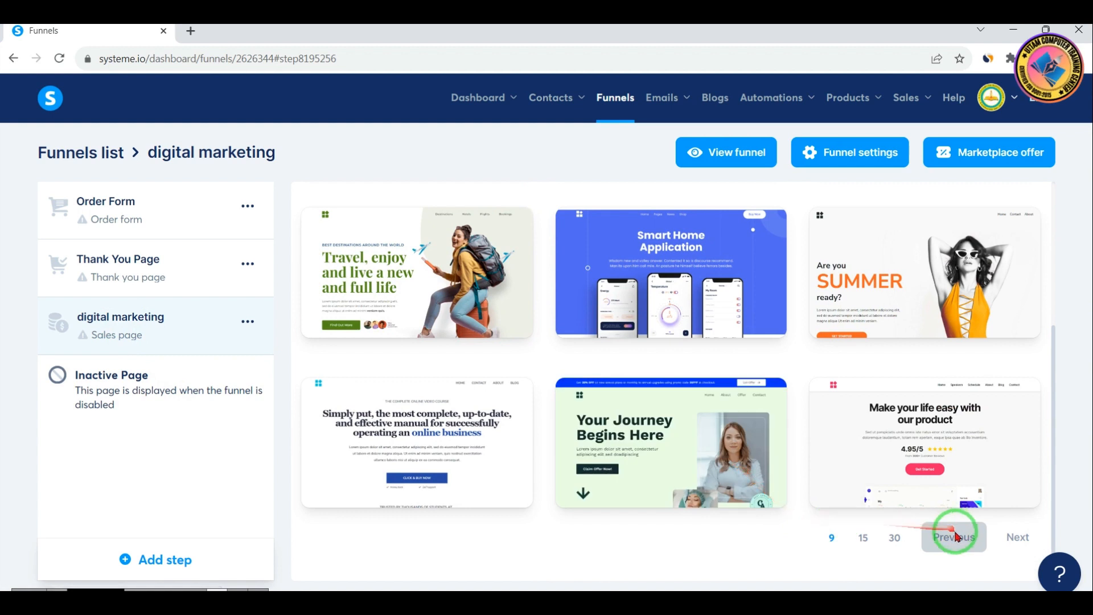
pyautogui.moveTo(800, 521); pyautogui.dragTo(1056, 563)
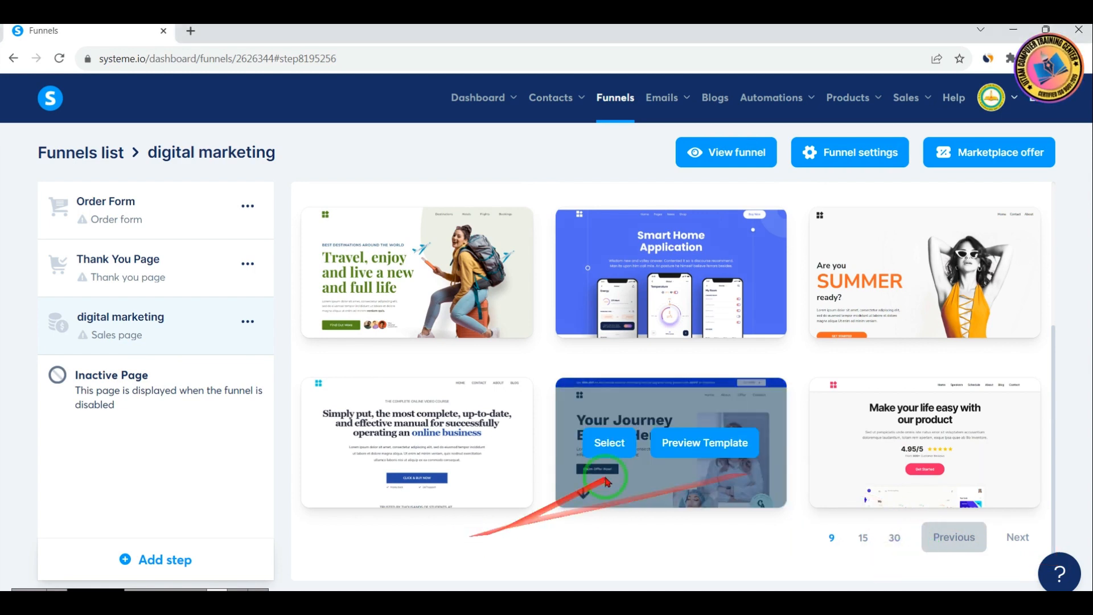
pyautogui.scroll(4, 612, 501)
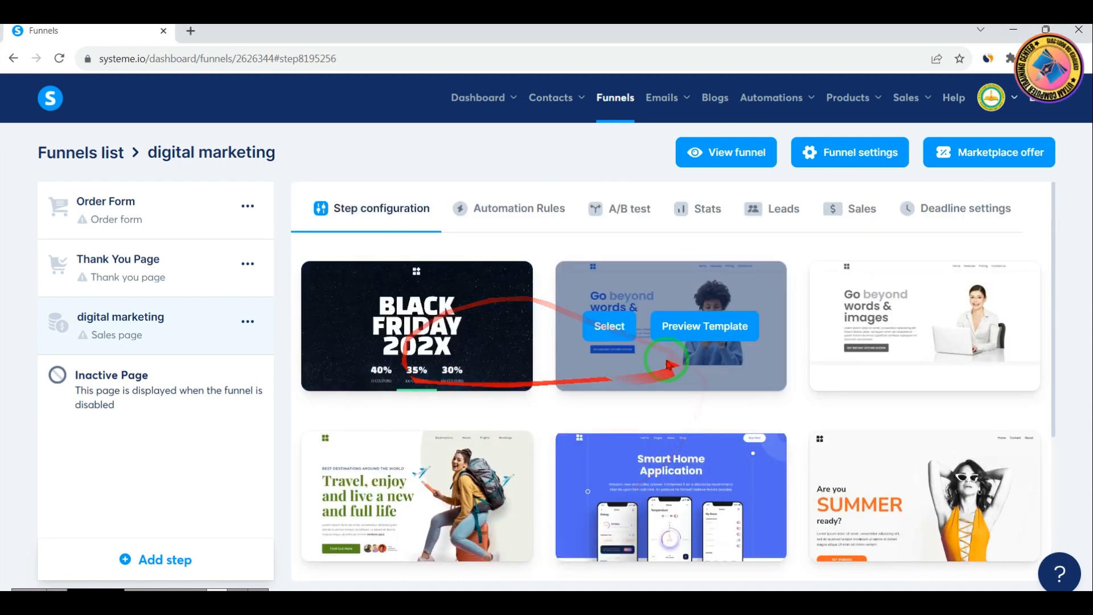
pyautogui.scroll(-4, 791, 441)
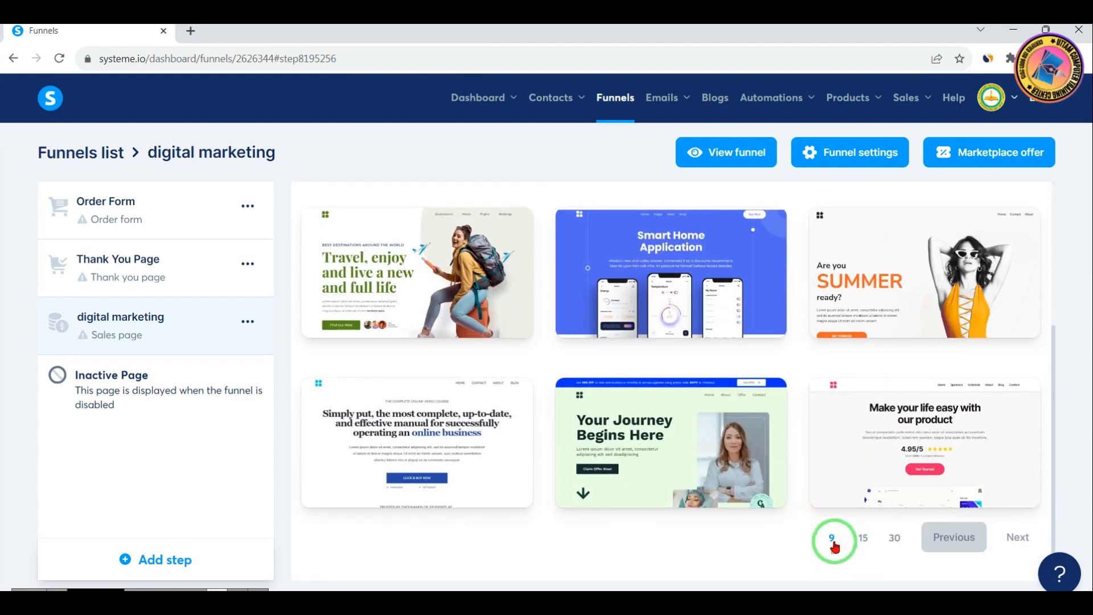
# Show 15 templates per page for the sales page step and look through them
pyautogui.click(863, 541)
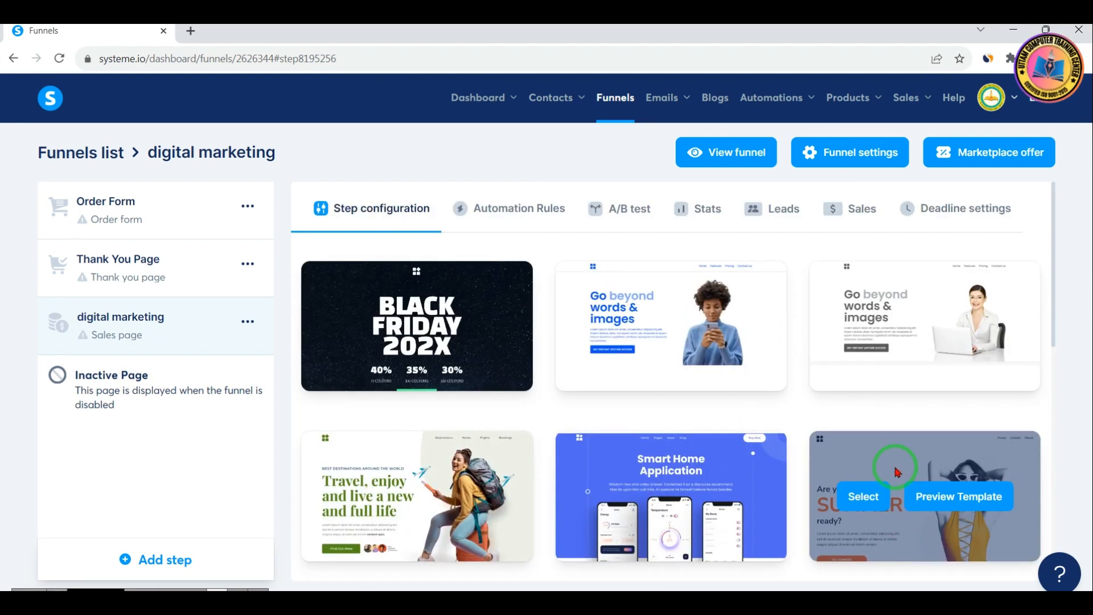
pyautogui.scroll(-5, 797, 392)
pyautogui.scroll(-5, 839, 410)
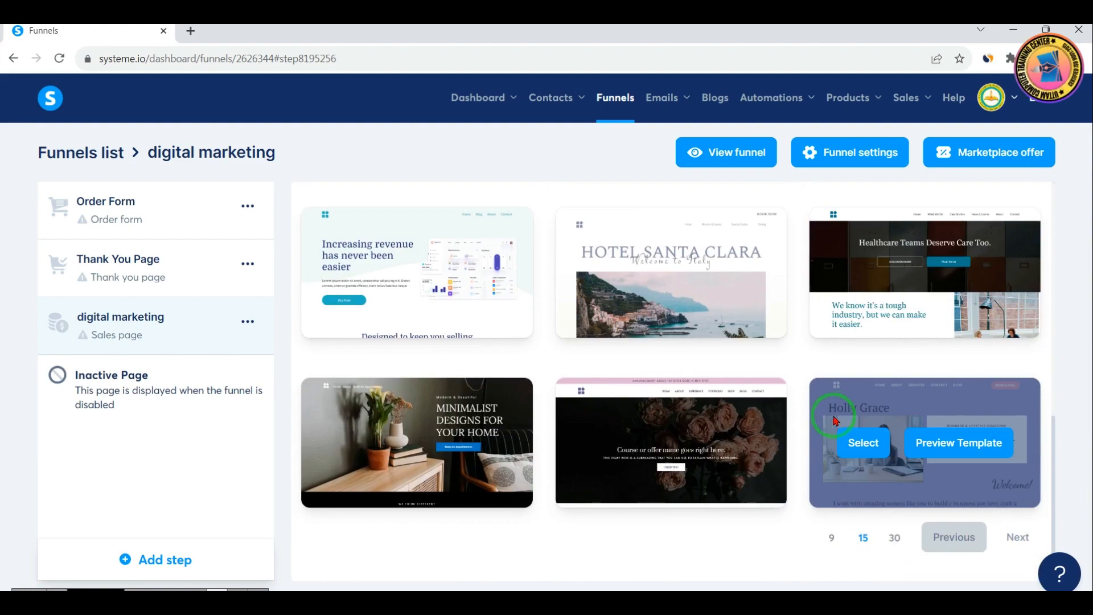
pyautogui.scroll(5, 654, 420)
pyautogui.scroll(-3, 643, 439)
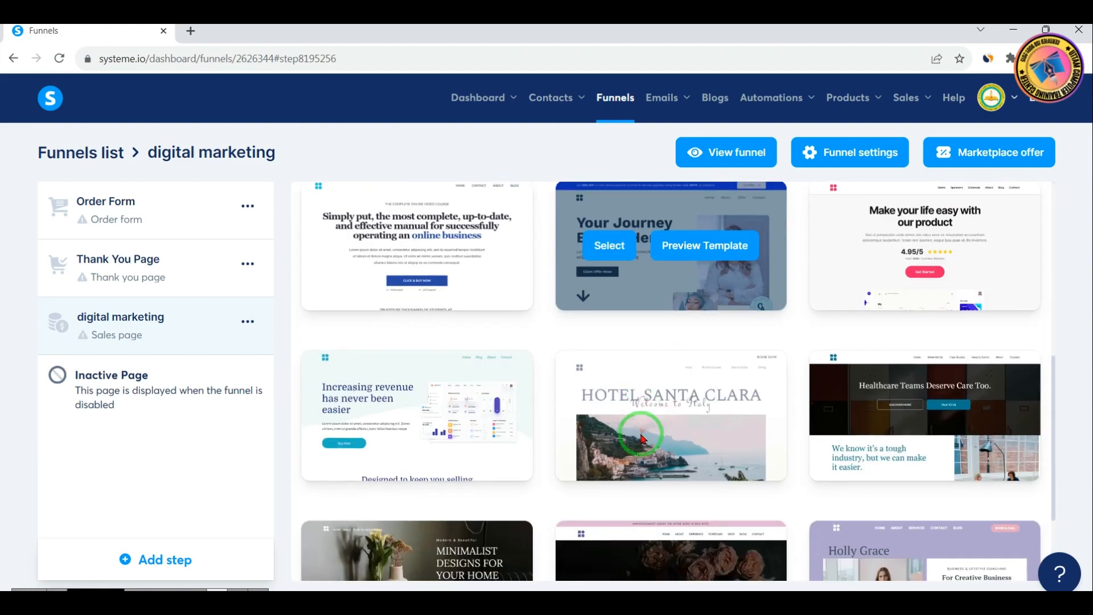
pyautogui.scroll(5, 641, 437)
pyautogui.scroll(-4, 639, 439)
pyautogui.scroll(3, 683, 444)
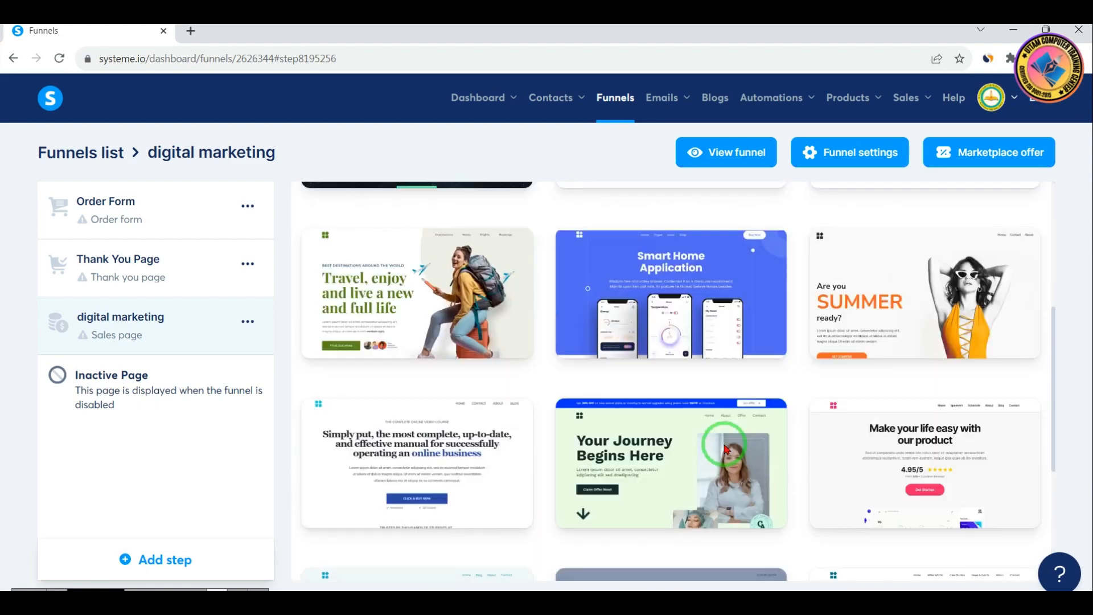
pyautogui.scroll(-1, 723, 447)
pyautogui.scroll(5, 723, 447)
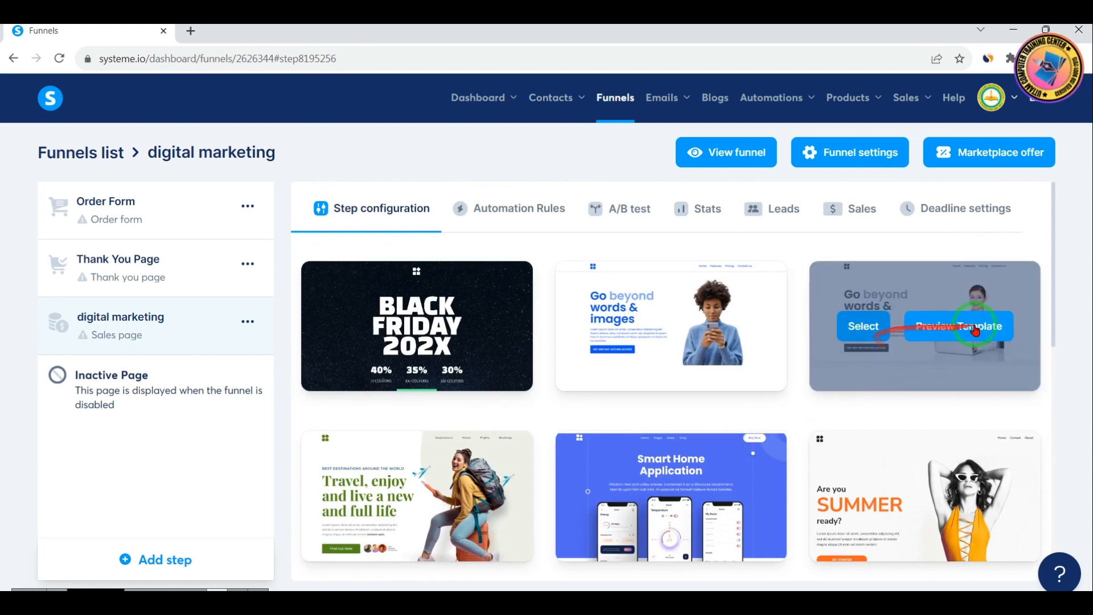
# Preview the grey "Go beyond words & images" template with the woman at a laptop and look through its page
pyautogui.click(959, 330)
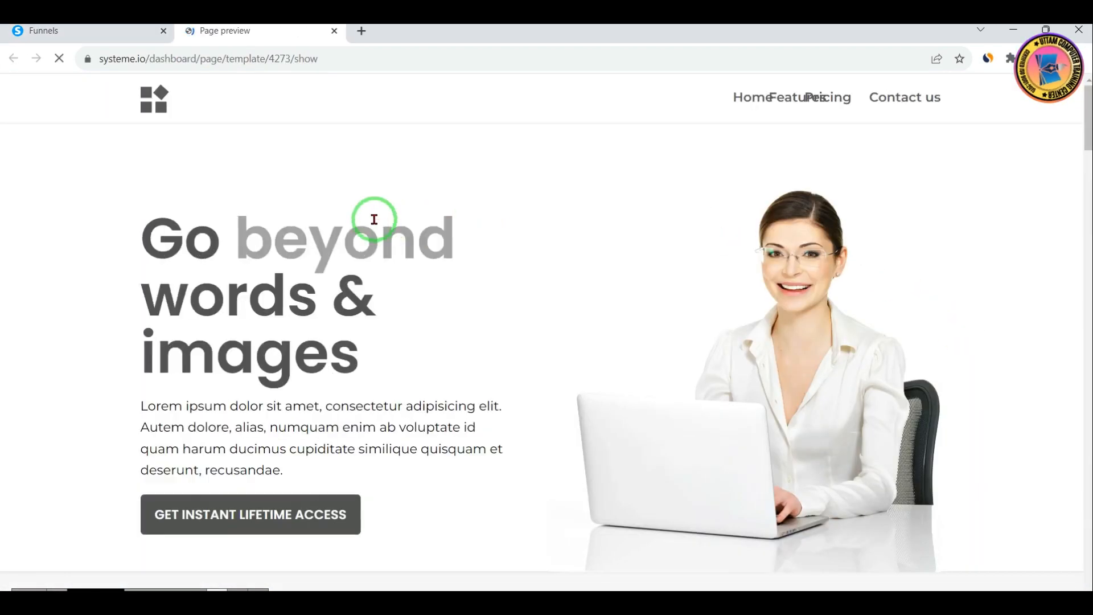
pyautogui.scroll(-12, 660, 339)
pyautogui.scroll(-15, 663, 344)
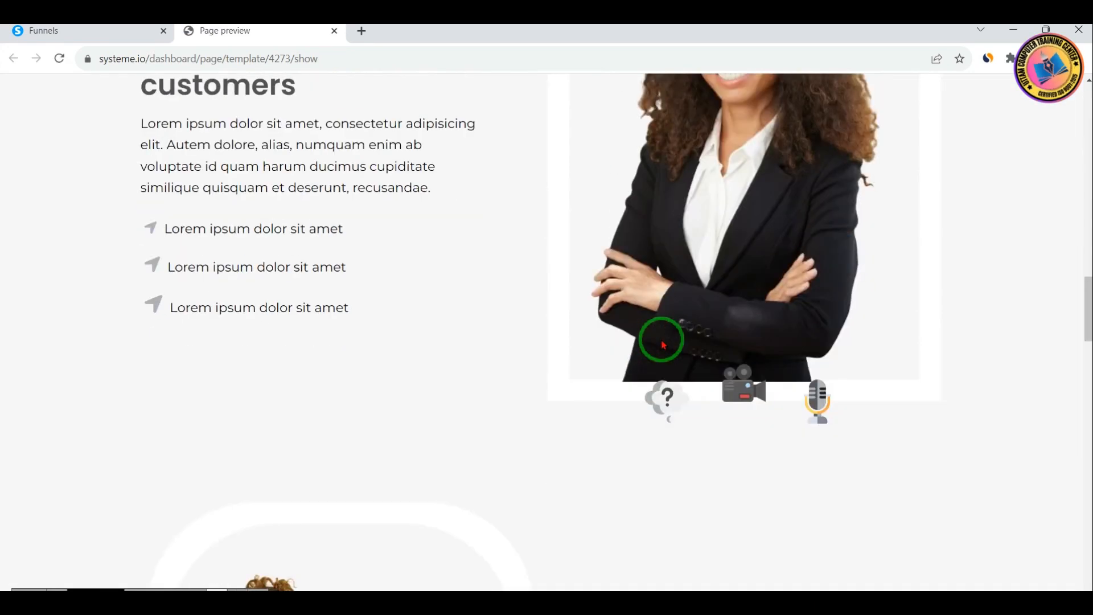
pyautogui.scroll(20, 664, 344)
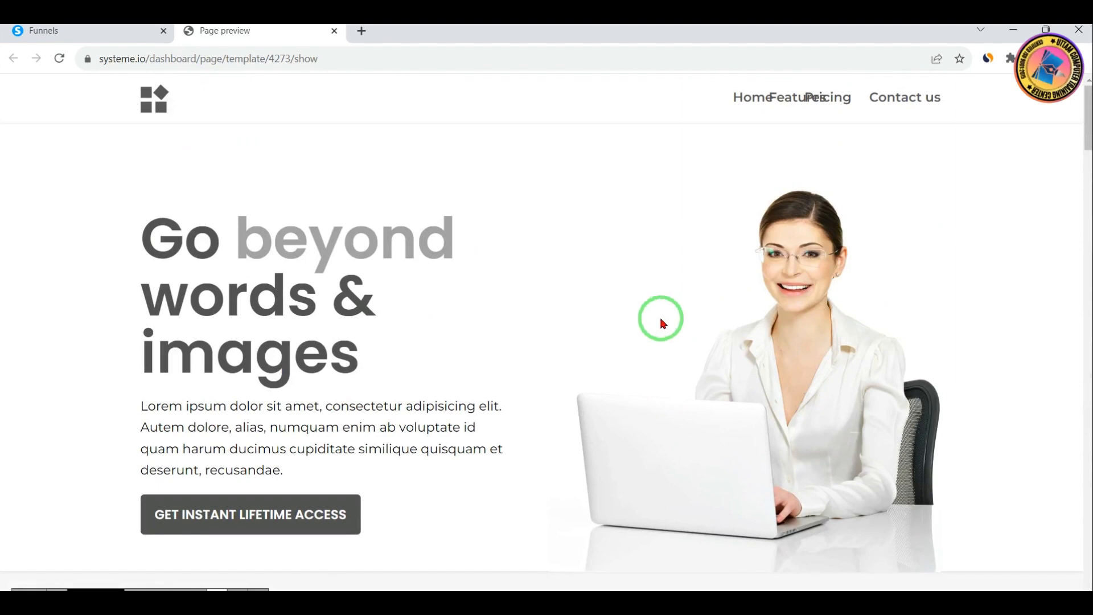
# Return to the funnel and select a page template for the digital marketing sales page step
pyautogui.click(149, 28)
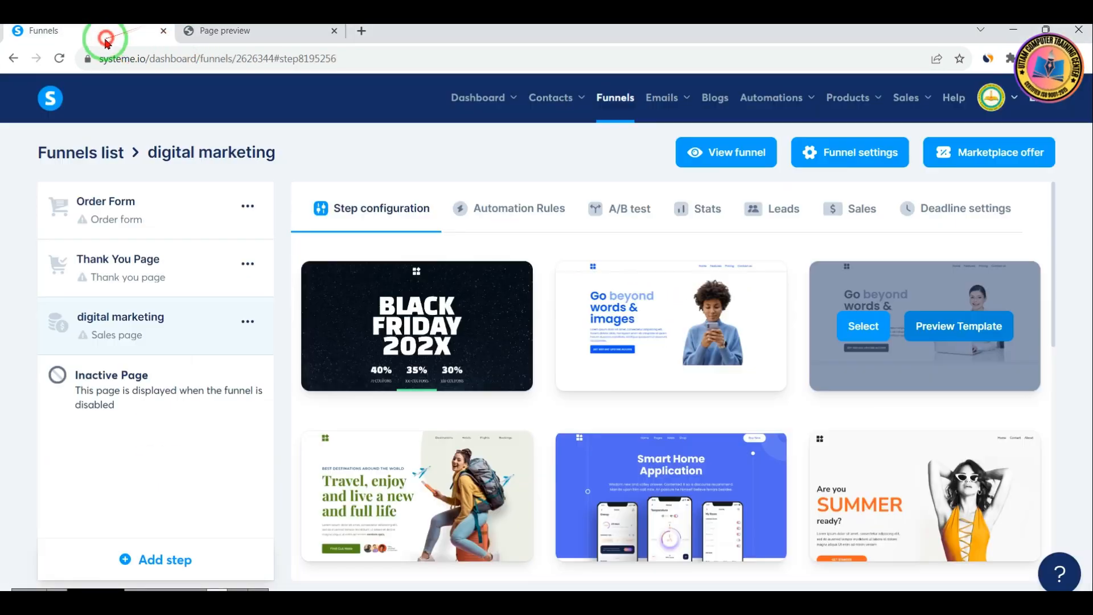
pyautogui.scroll(-3, 740, 435)
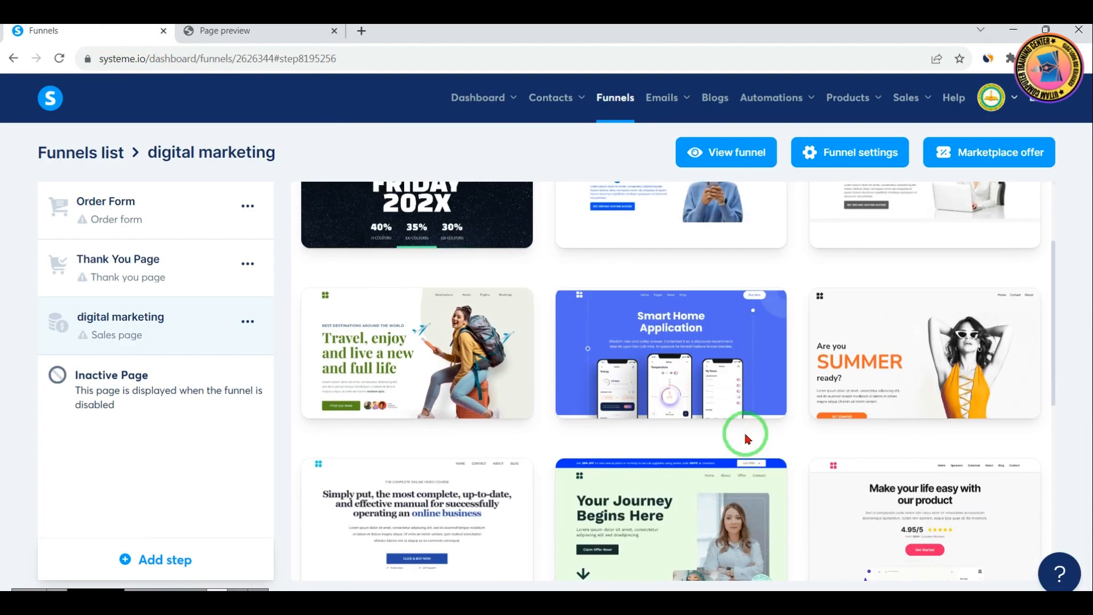
pyautogui.scroll(3, 743, 433)
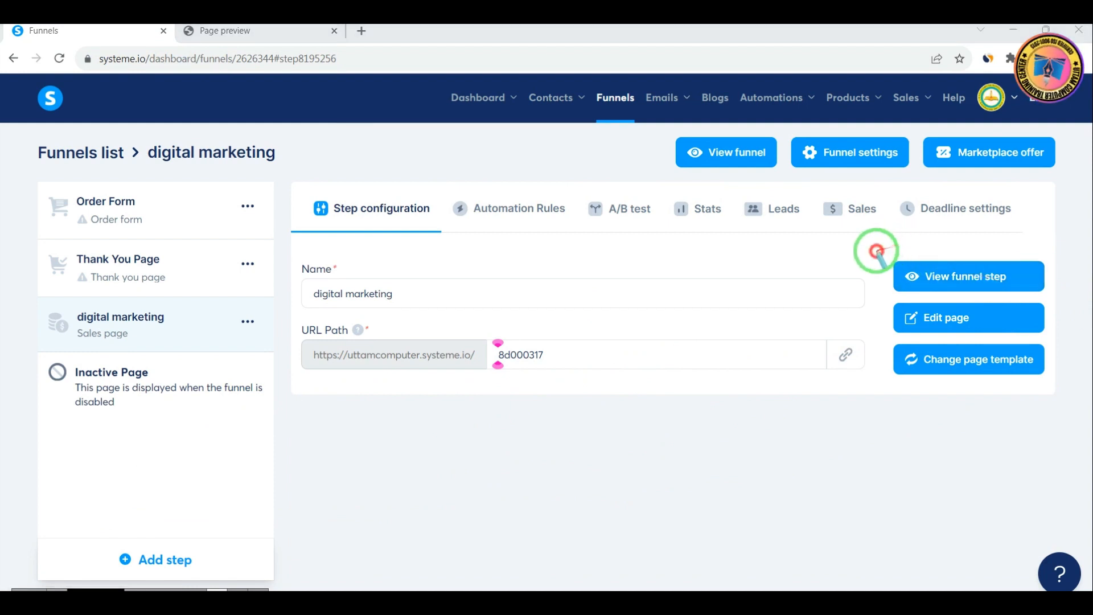
pyautogui.moveTo(875, 251); pyautogui.dragTo(1044, 290)
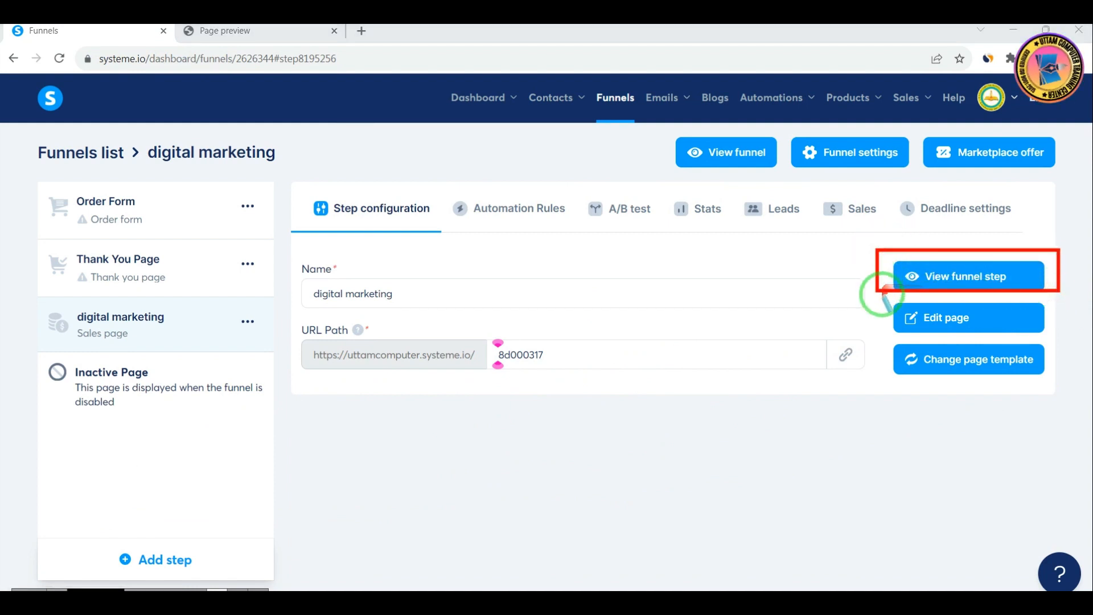
pyautogui.moveTo(882, 294)
pyautogui.mouseDown()
pyautogui.moveTo(974, 335)
pyautogui.moveTo(1051, 336)
pyautogui.mouseUp()
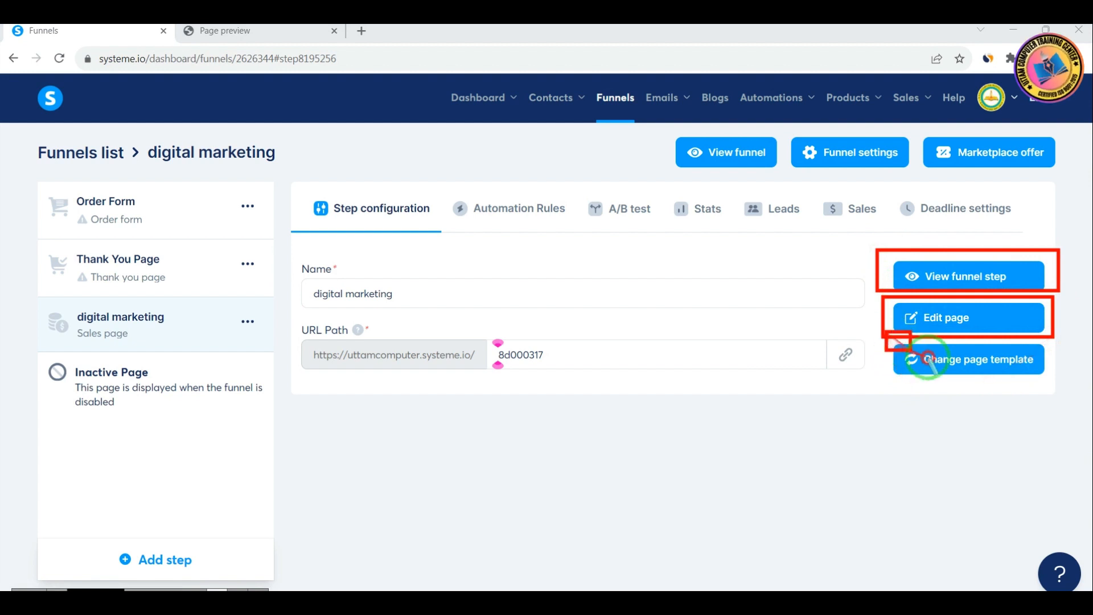
pyautogui.moveTo(928, 356); pyautogui.dragTo(1083, 382)
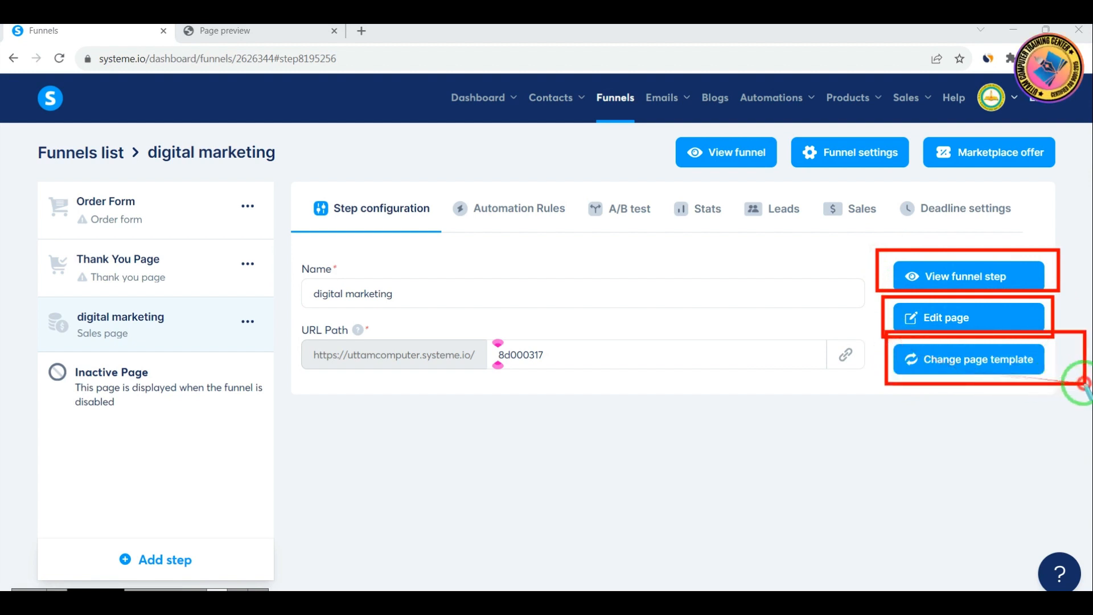
pyautogui.rightClick(839, 429)
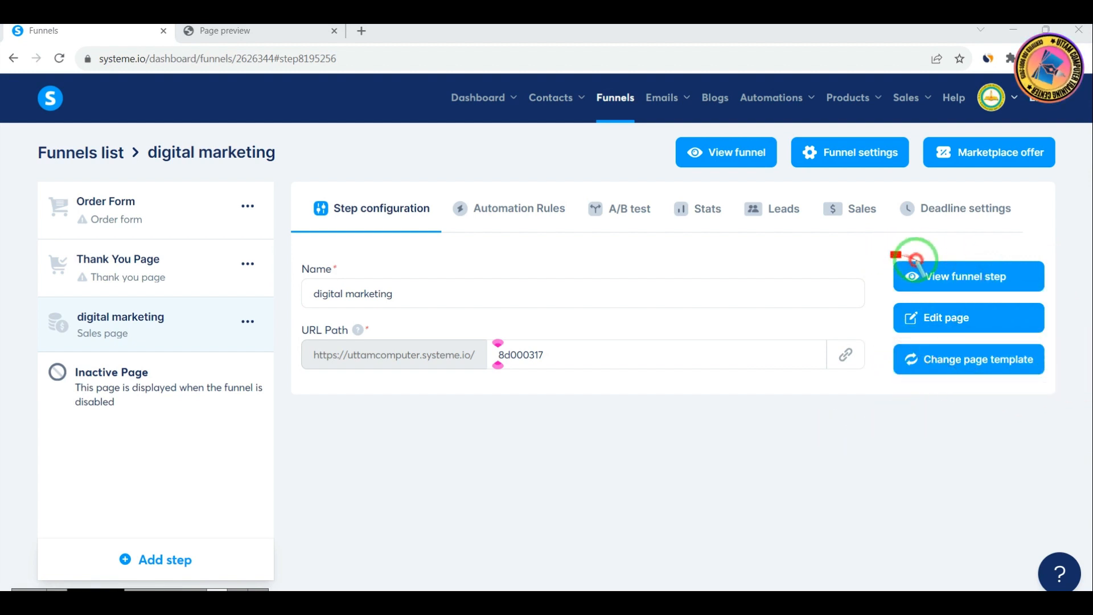
pyautogui.moveTo(916, 261); pyautogui.dragTo(1036, 292)
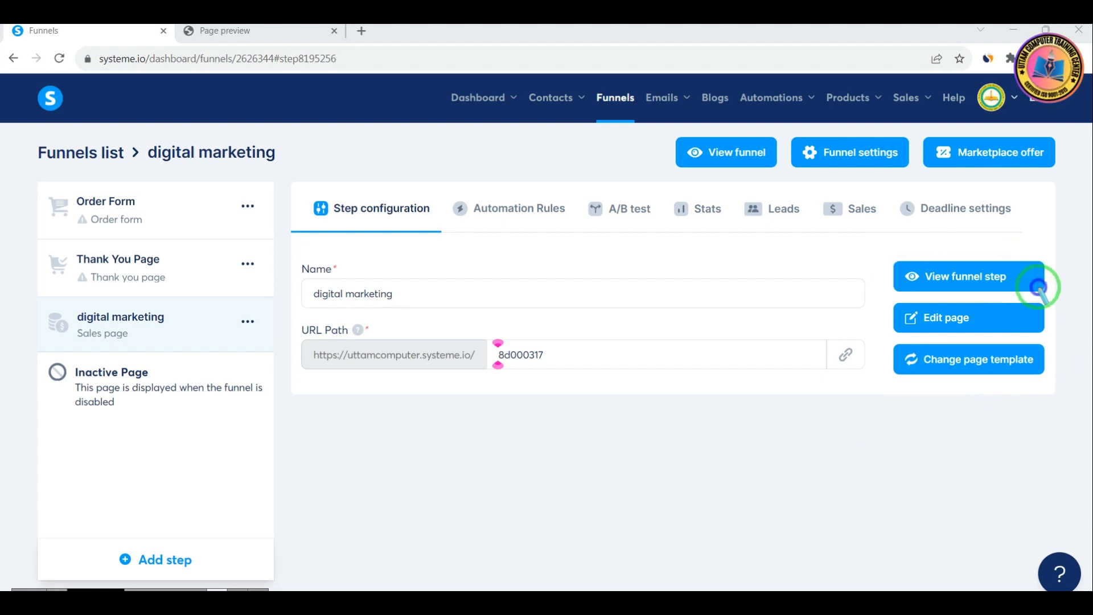
# View the digital marketing sales page step as a live page and look through its content
pyautogui.click(974, 284)
pyautogui.scroll(-6, 413, 289)
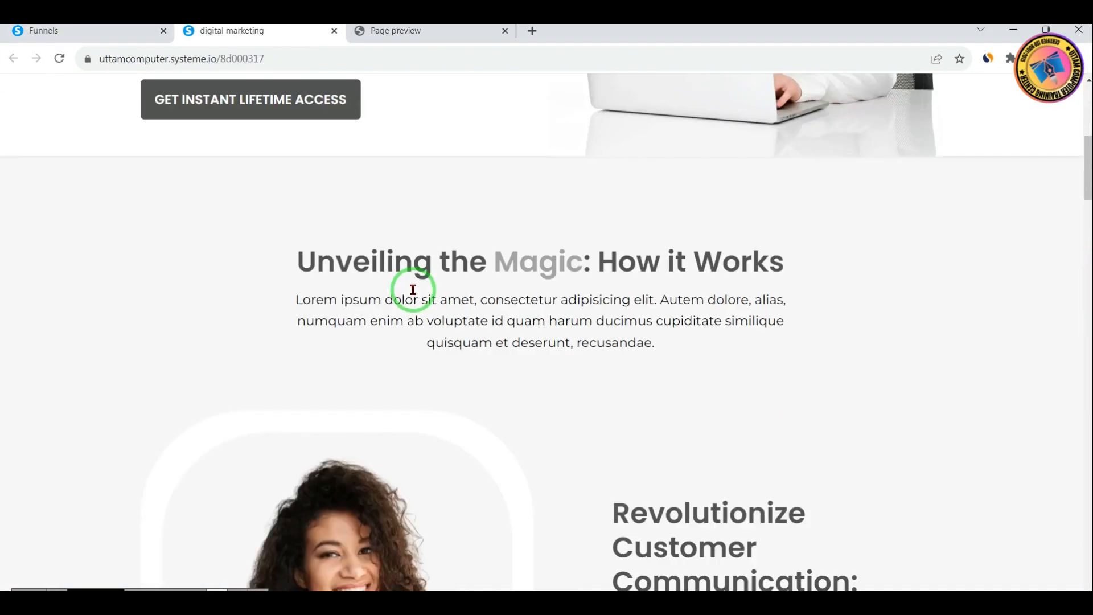
pyautogui.scroll(-10, 415, 305)
pyautogui.scroll(15, 419, 312)
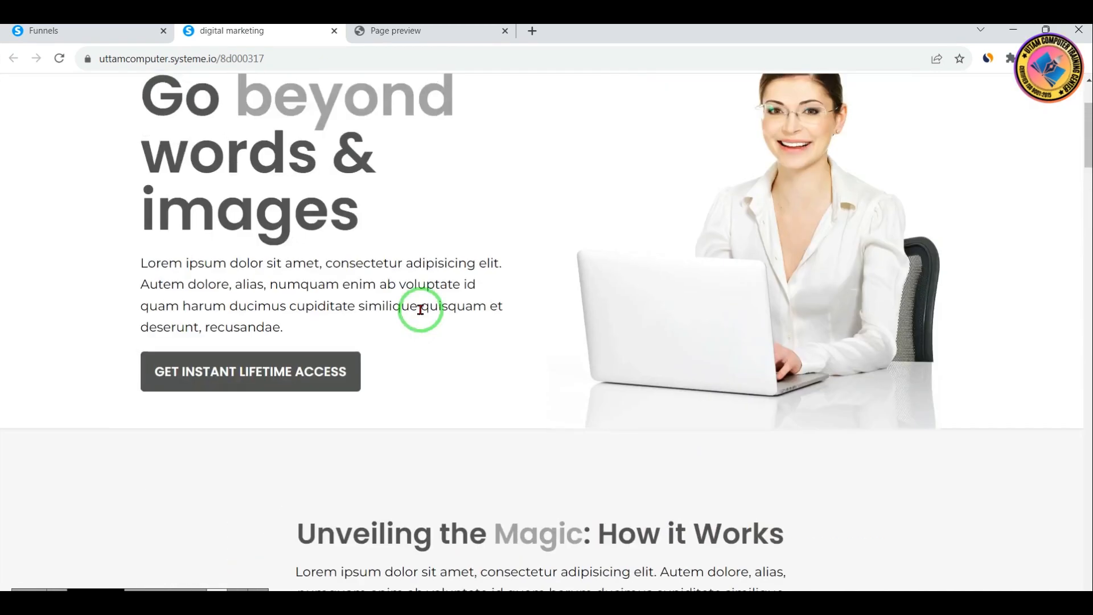
pyautogui.scroll(3, 308, 245)
pyautogui.scroll(-10, 854, 317)
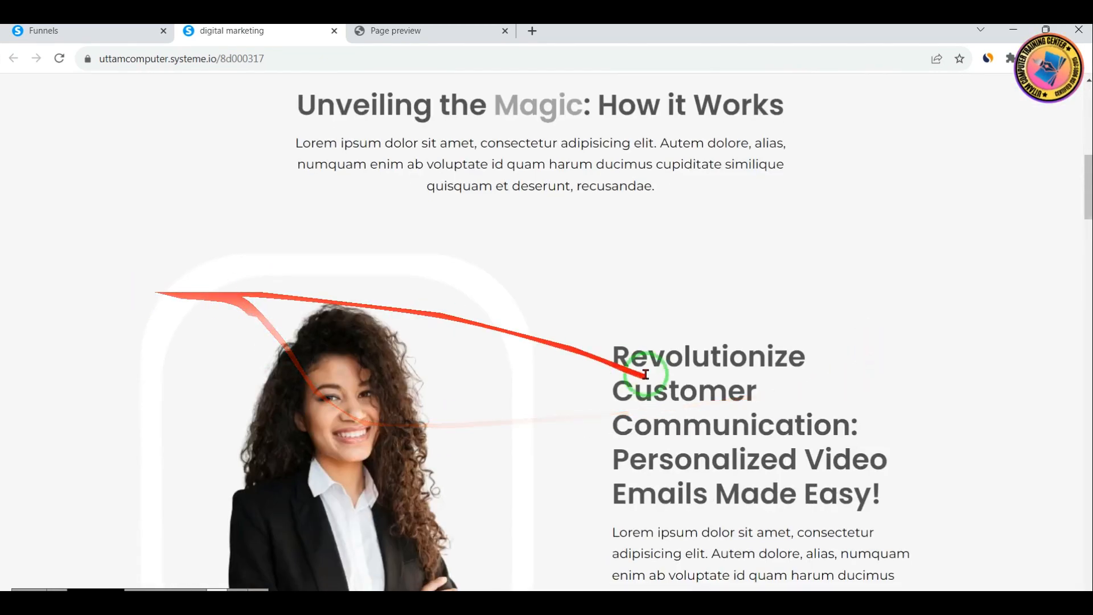
pyautogui.scroll(-15, 646, 374)
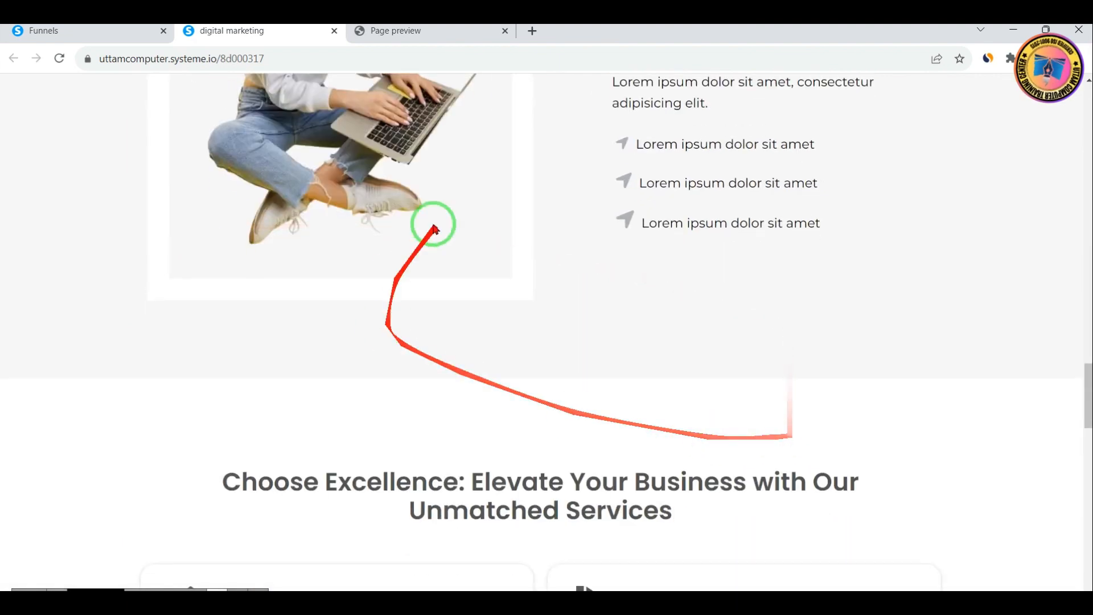
pyautogui.scroll(-10, 854, 395)
pyautogui.scroll(15, 684, 267)
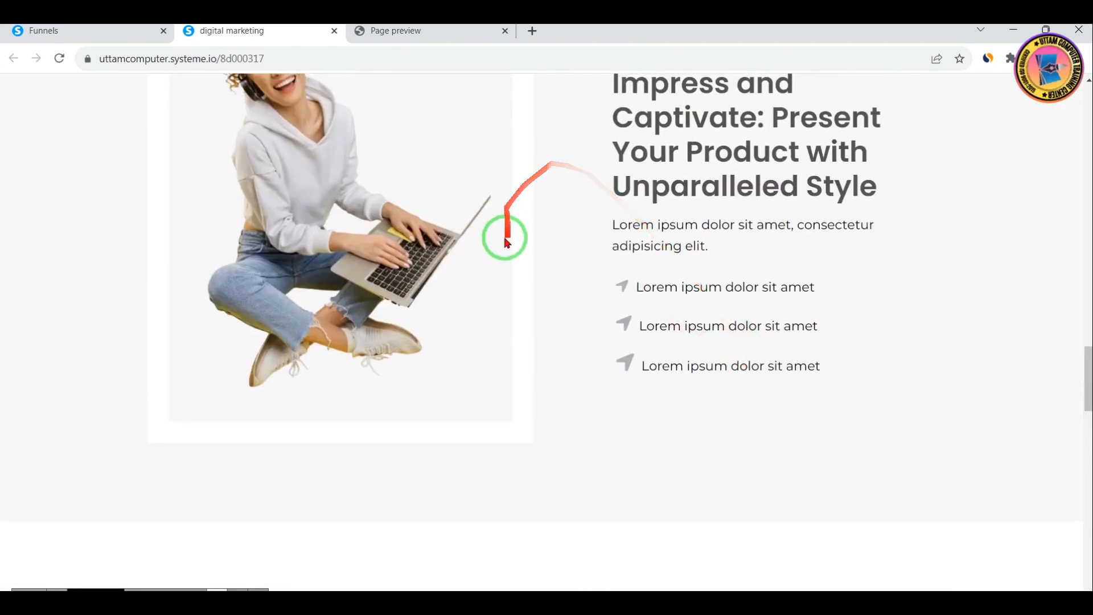
# Open the digital marketing sales page in the page editor, look through its sections, and list the available blocks
pyautogui.click(76, 30)
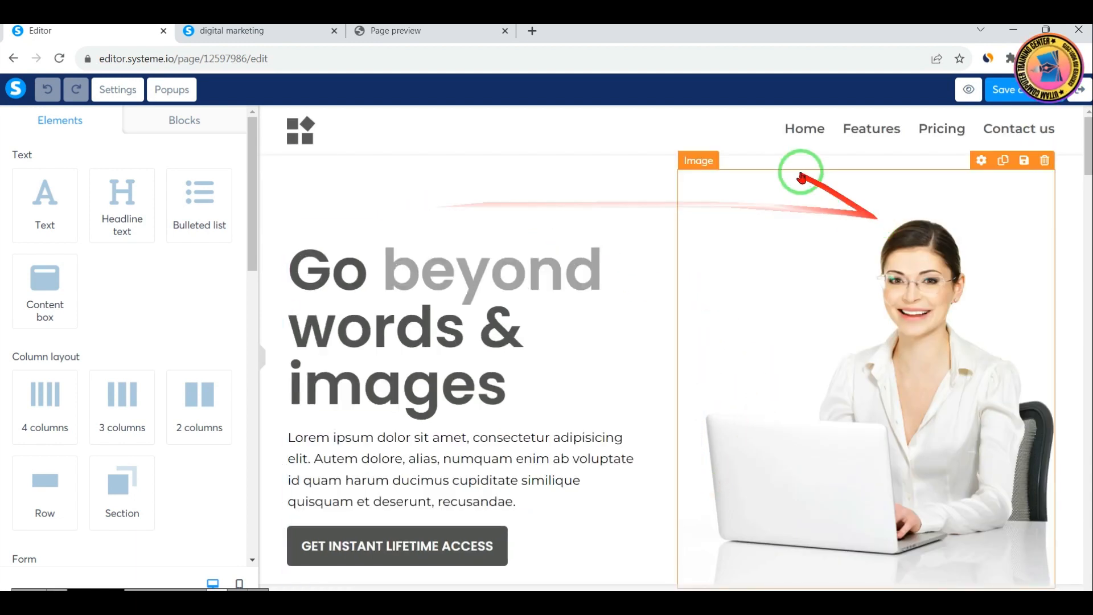
pyautogui.scroll(-3, 849, 452)
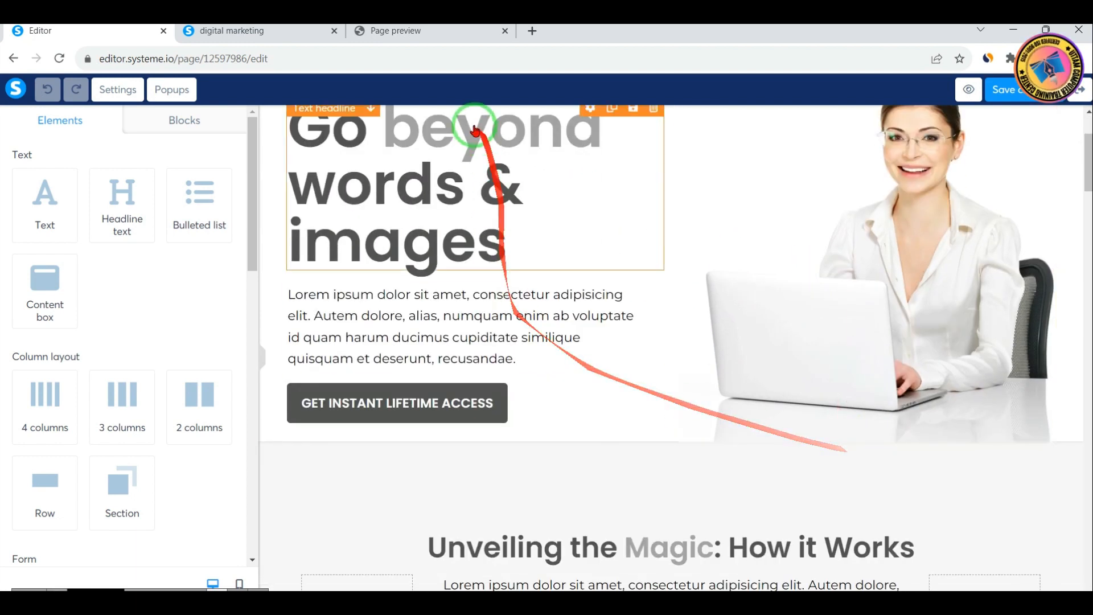
pyautogui.scroll(3, 475, 194)
pyautogui.scroll(-3, 444, 439)
pyautogui.scroll(3, 449, 399)
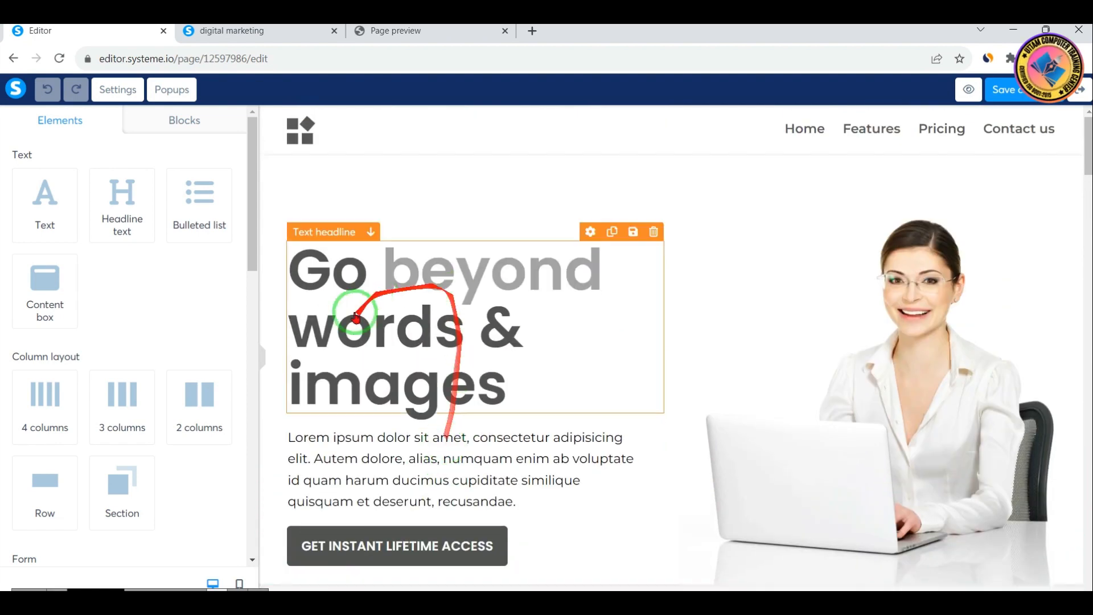
pyautogui.scroll(-3, 506, 393)
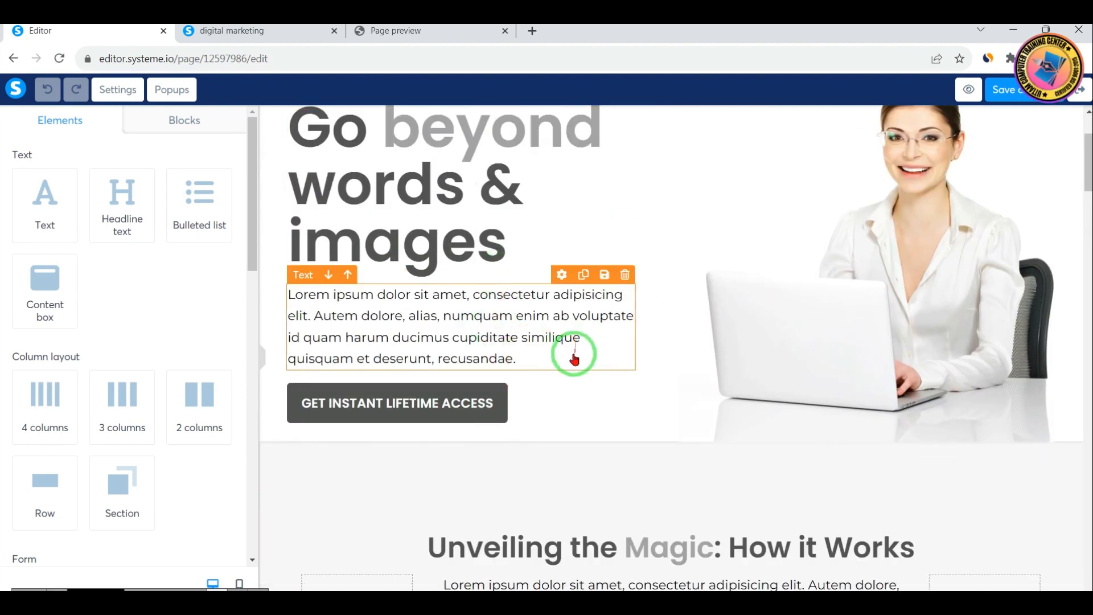
pyautogui.scroll(-5, 700, 337)
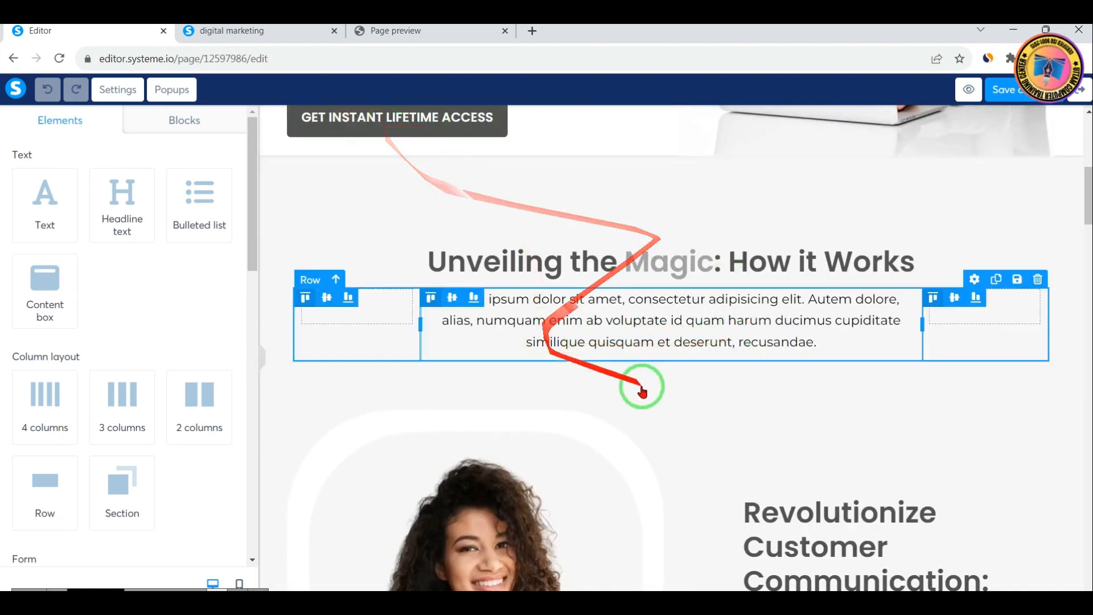
pyautogui.scroll(-7, 634, 393)
pyautogui.scroll(-10, 634, 399)
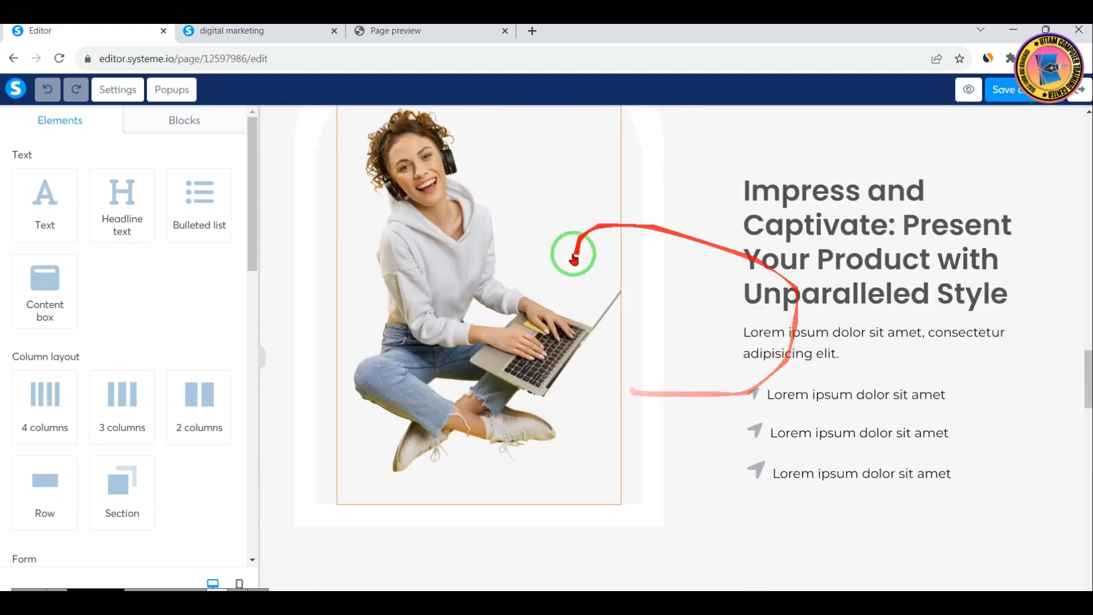
pyautogui.scroll(-5, 773, 344)
pyautogui.scroll(-10, 690, 422)
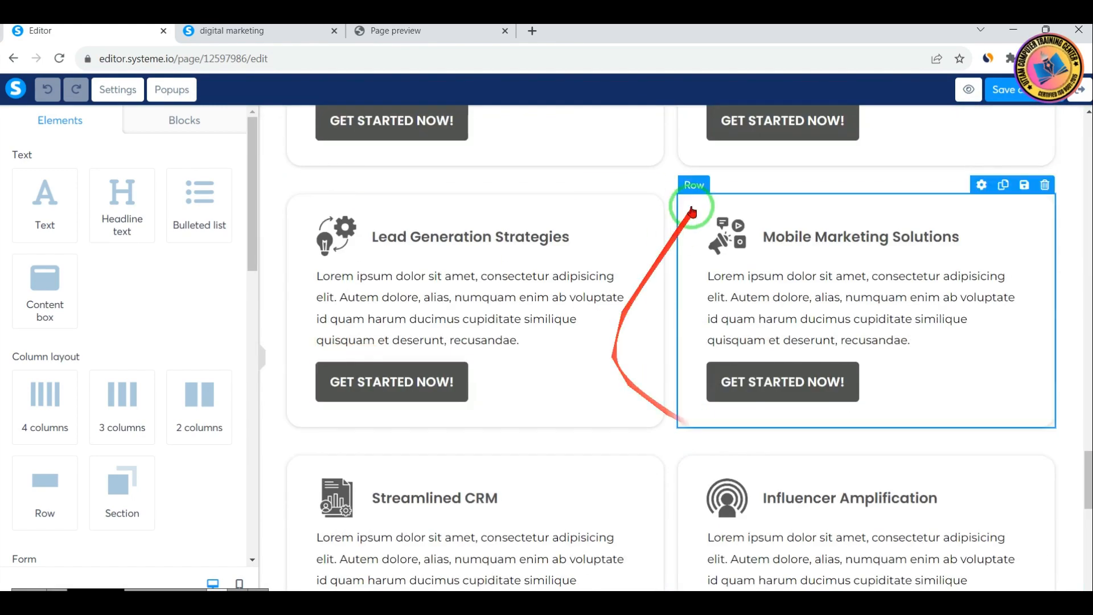
pyautogui.scroll(-3, 671, 381)
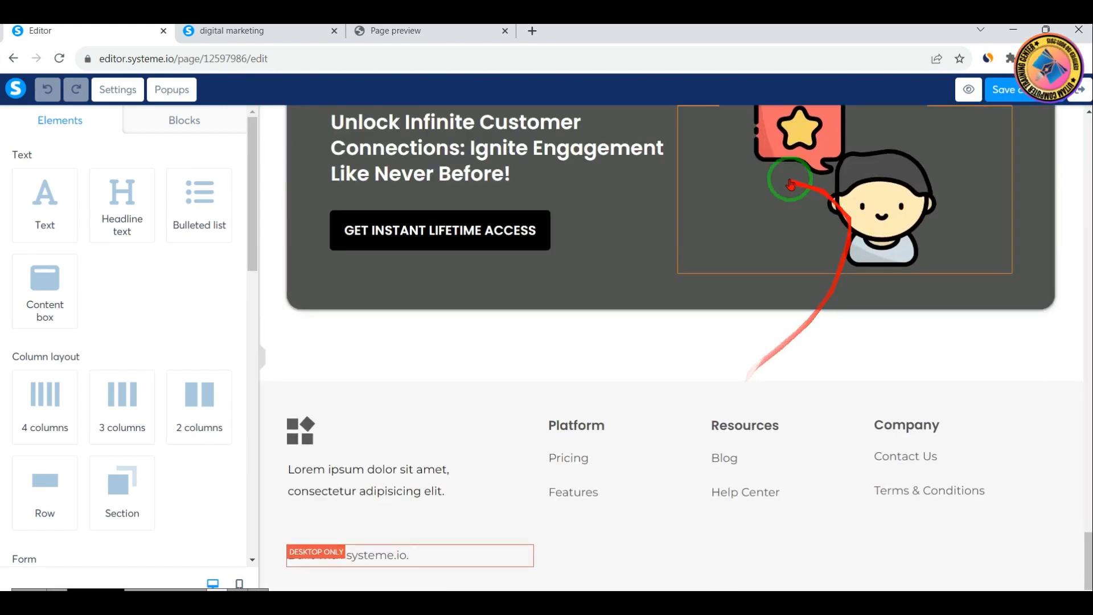
pyautogui.click(172, 127)
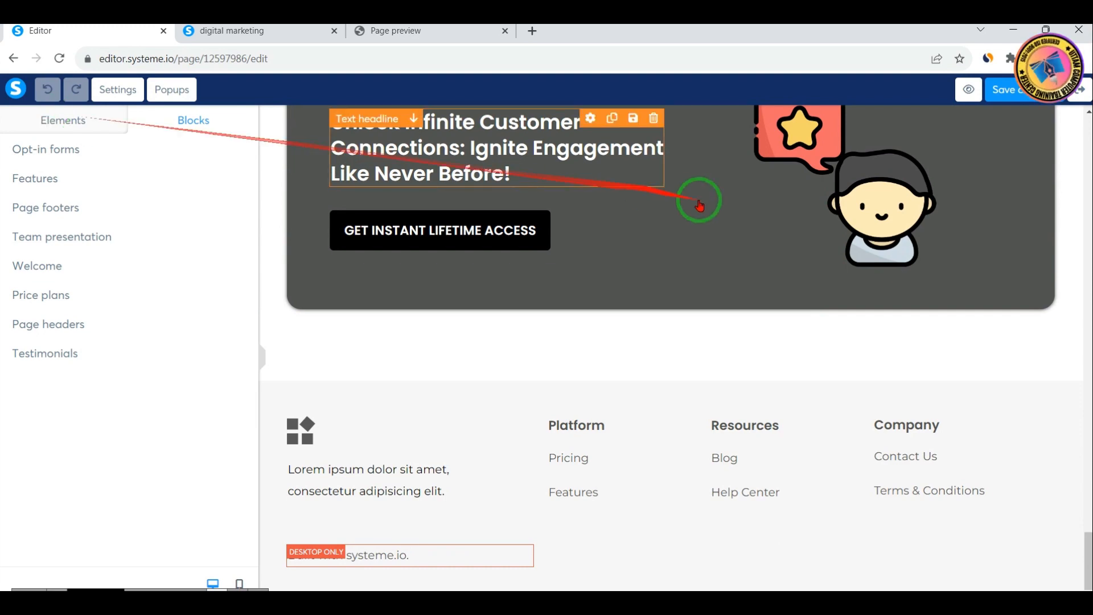
# Delete the image of the woman at the laptop and the "Go beyond words & images" row from the page
pyautogui.scroll(15, 761, 279)
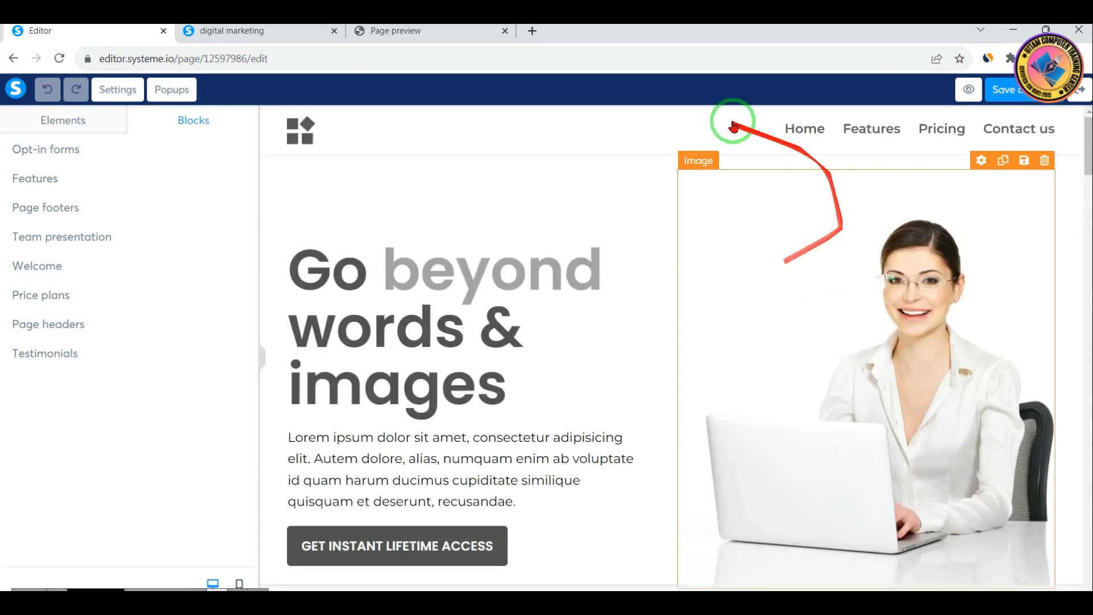
pyautogui.click(1043, 165)
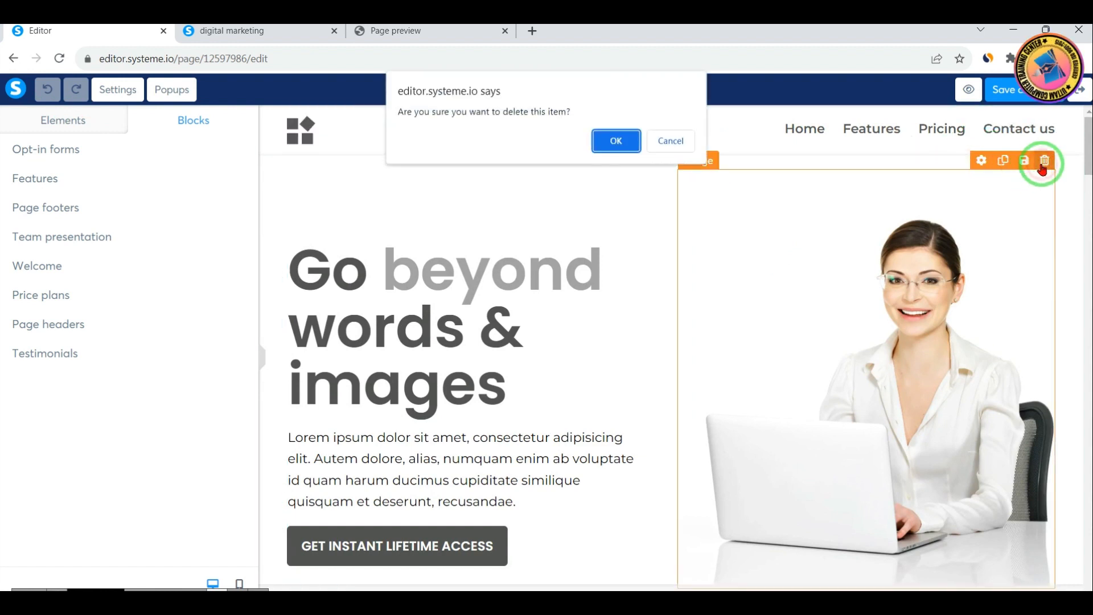
pyautogui.click(626, 141)
pyautogui.click(1045, 154)
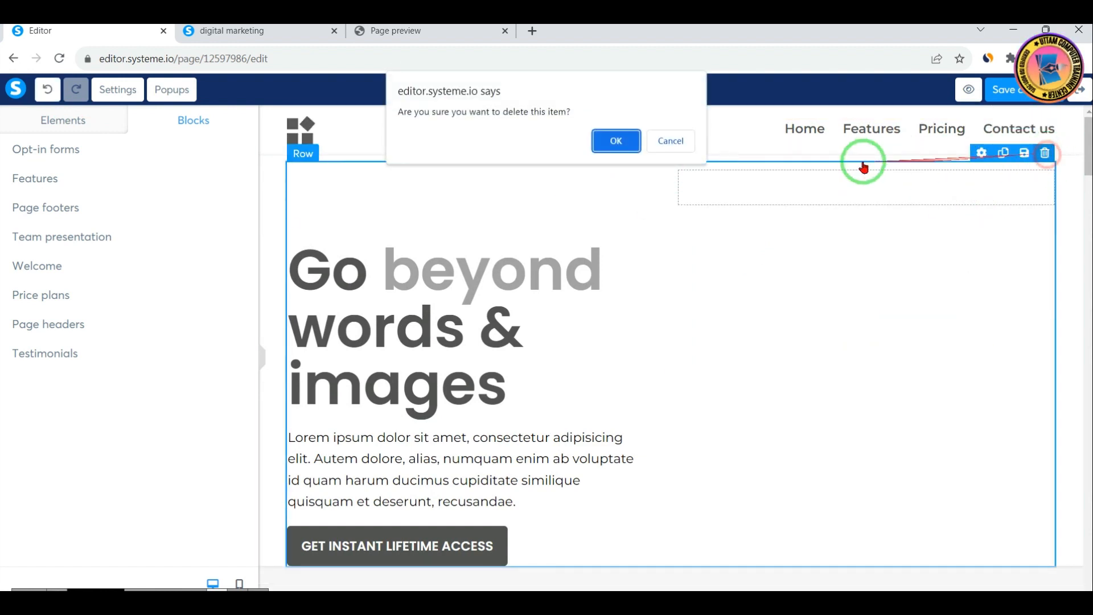
pyautogui.click(610, 140)
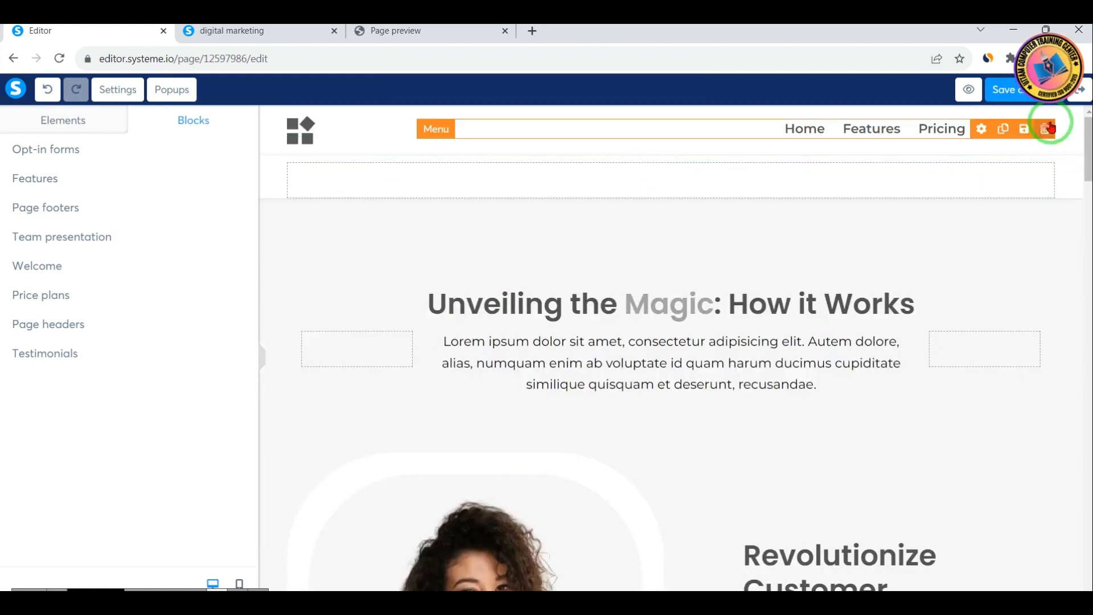
# Delete the navigation menu and the logo row from the page header
pyautogui.click(1045, 130)
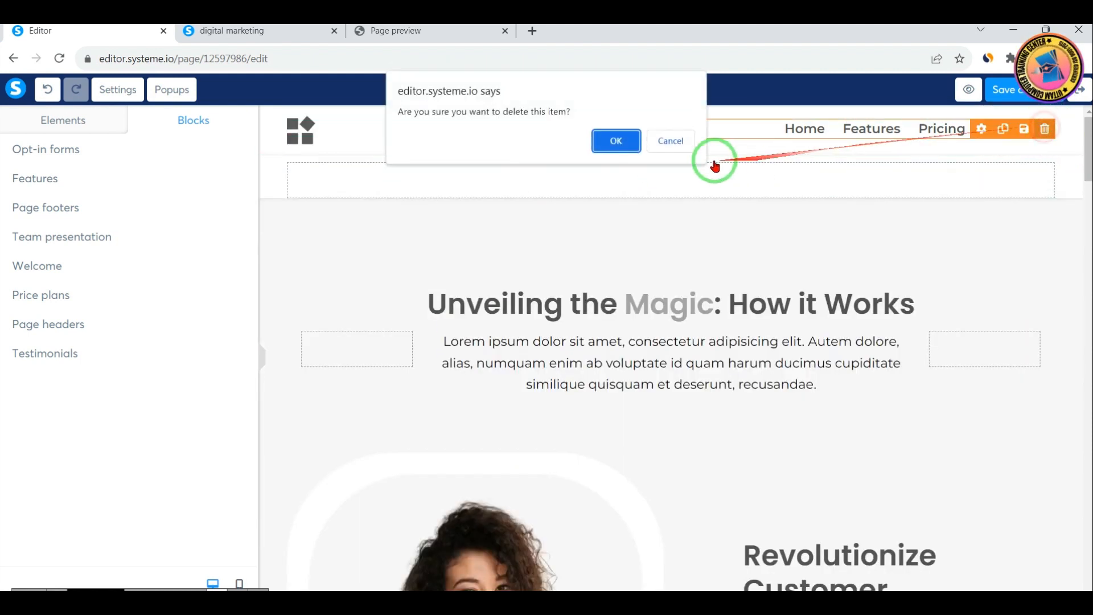
pyautogui.click(608, 146)
pyautogui.click(1045, 118)
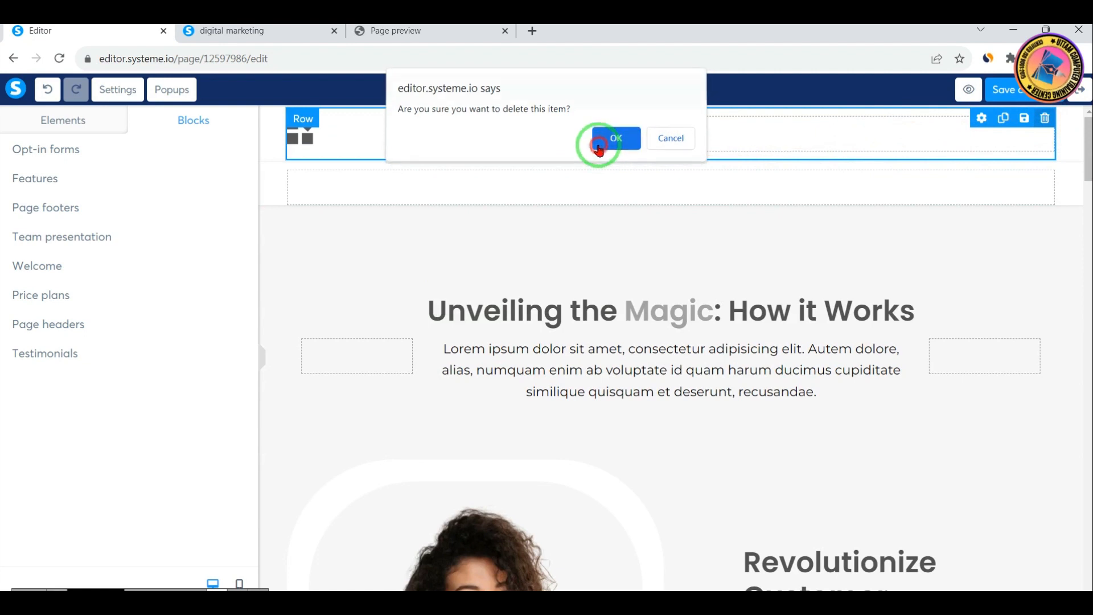
pyautogui.click(607, 142)
# Delete the two empty sections above "Unveiling the Magic: How it Works"
pyautogui.click(1072, 142)
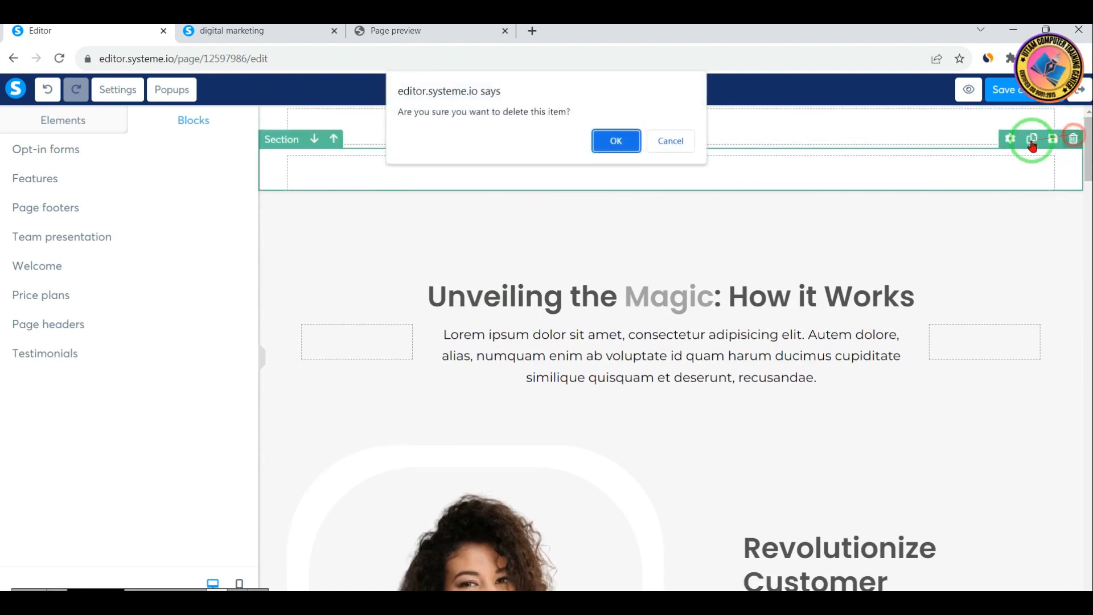
pyautogui.click(623, 149)
pyautogui.click(1073, 116)
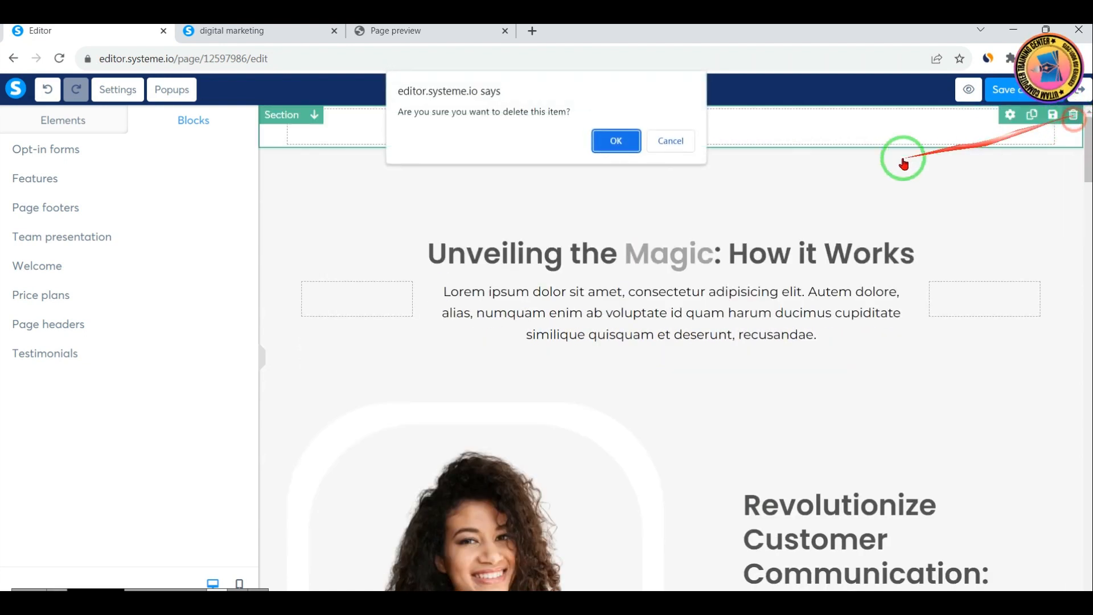
pyautogui.click(617, 142)
# Delete the "Unveiling the Magic", "Choose Excellence", "Unlock Infinite Customer Connections" and footer sections to clear the page
pyautogui.click(1073, 116)
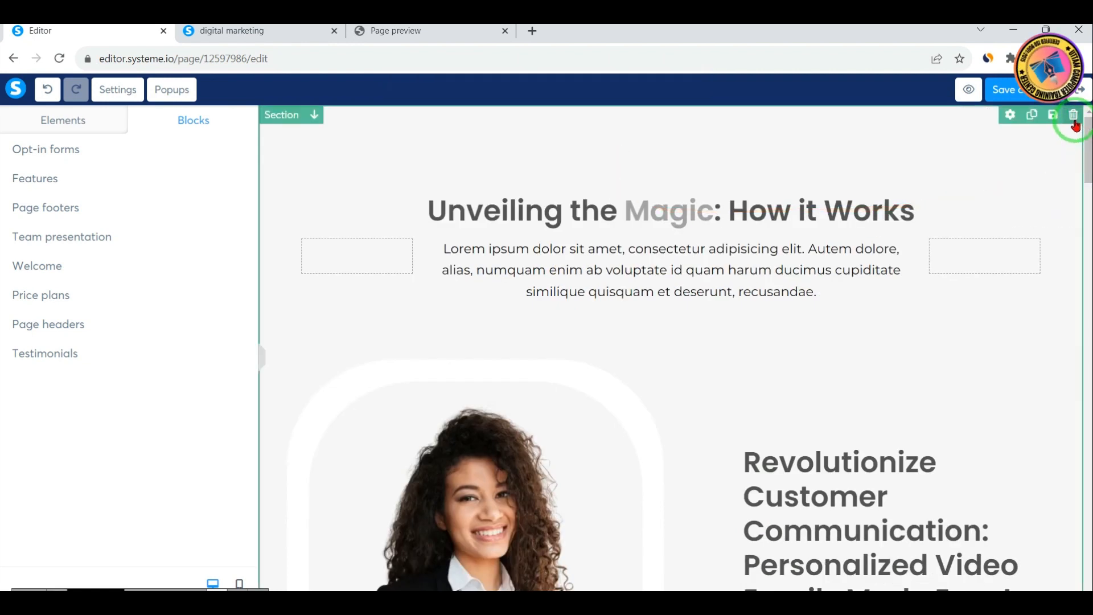
pyautogui.click(617, 141)
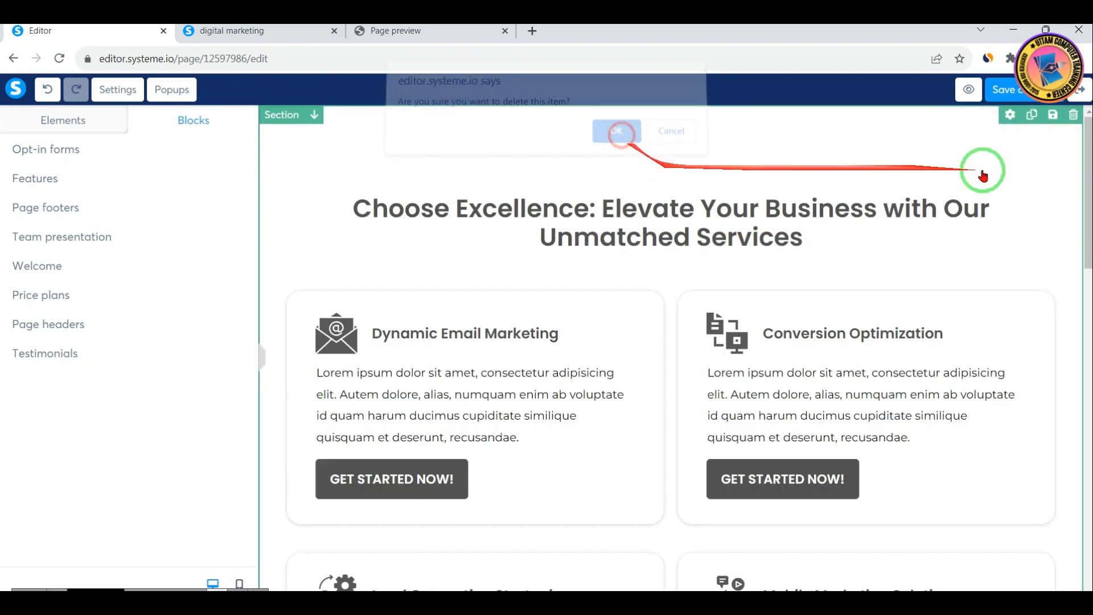
pyautogui.click(1073, 115)
pyautogui.click(617, 141)
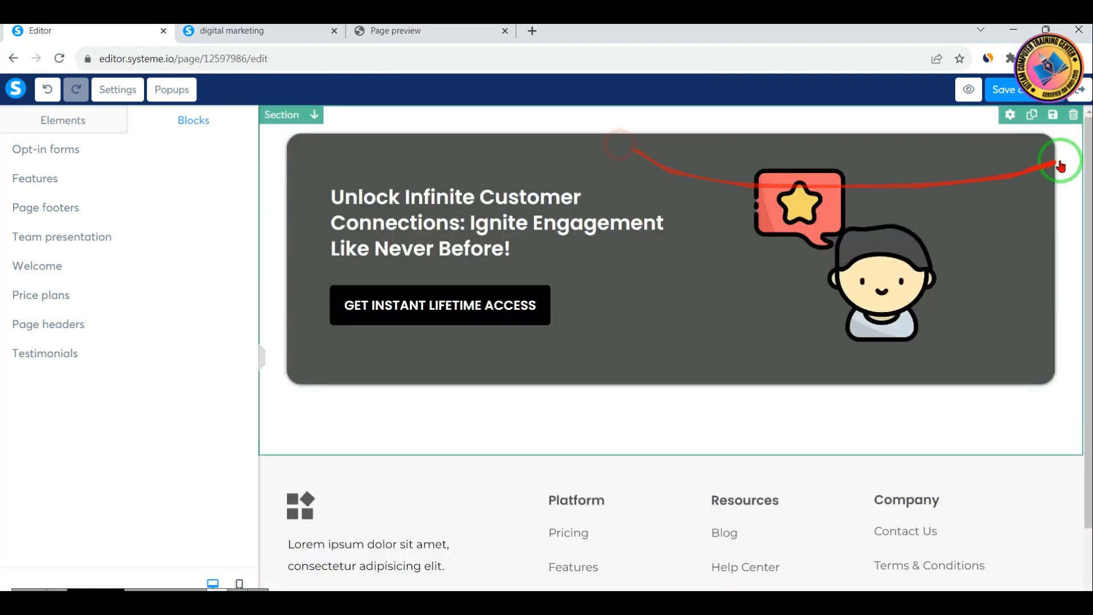
pyautogui.click(1074, 116)
pyautogui.click(619, 142)
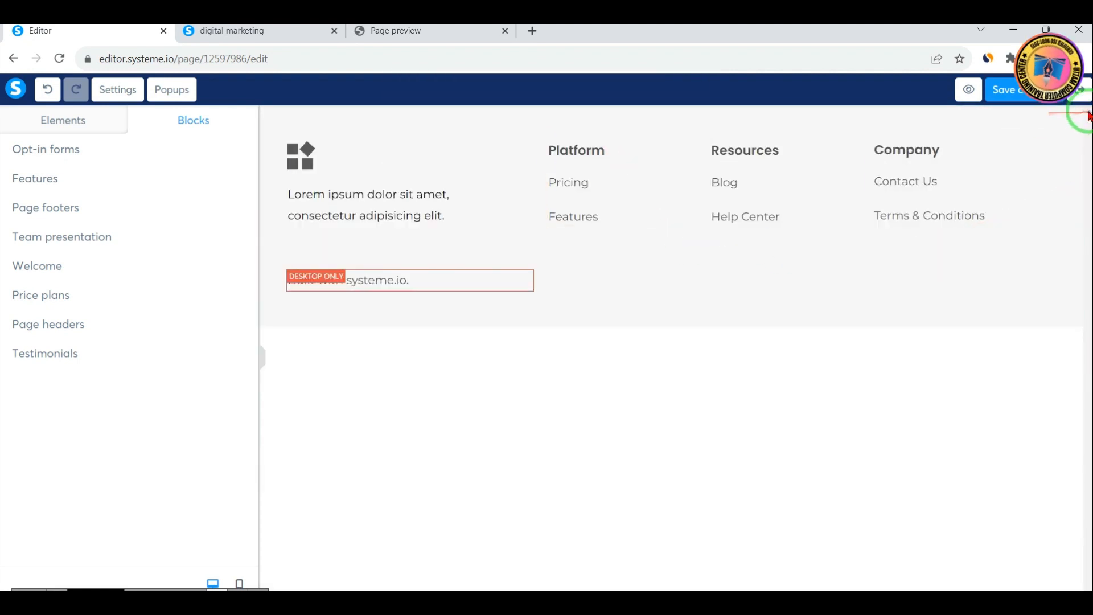
pyautogui.click(1073, 116)
pyautogui.click(617, 142)
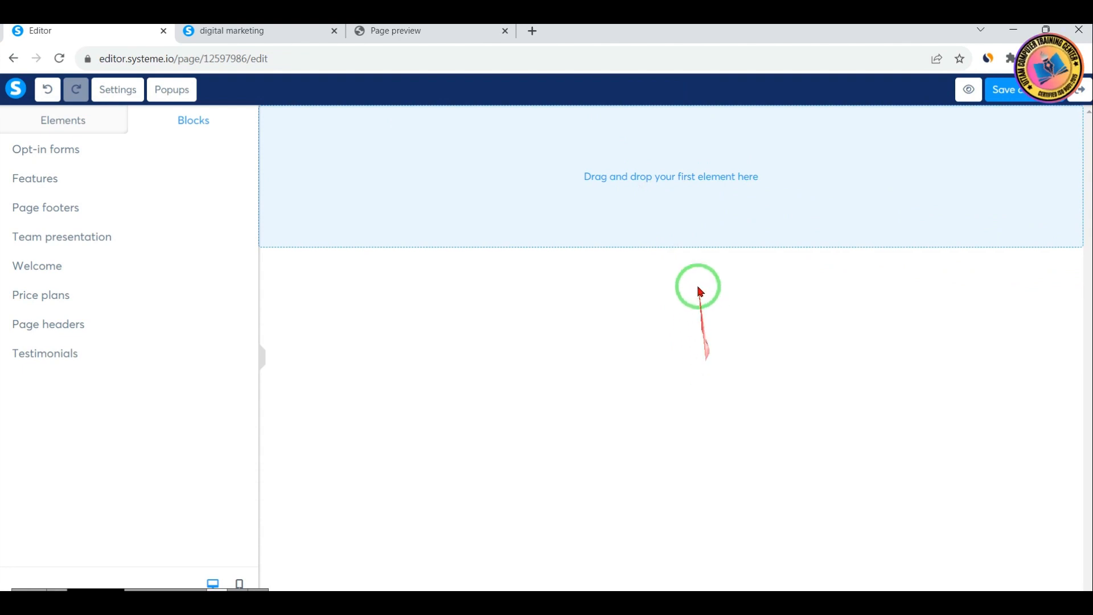
# Show the elements that can be added to the page and examine the text group
pyautogui.moveTo(561, 146); pyautogui.dragTo(834, 200)
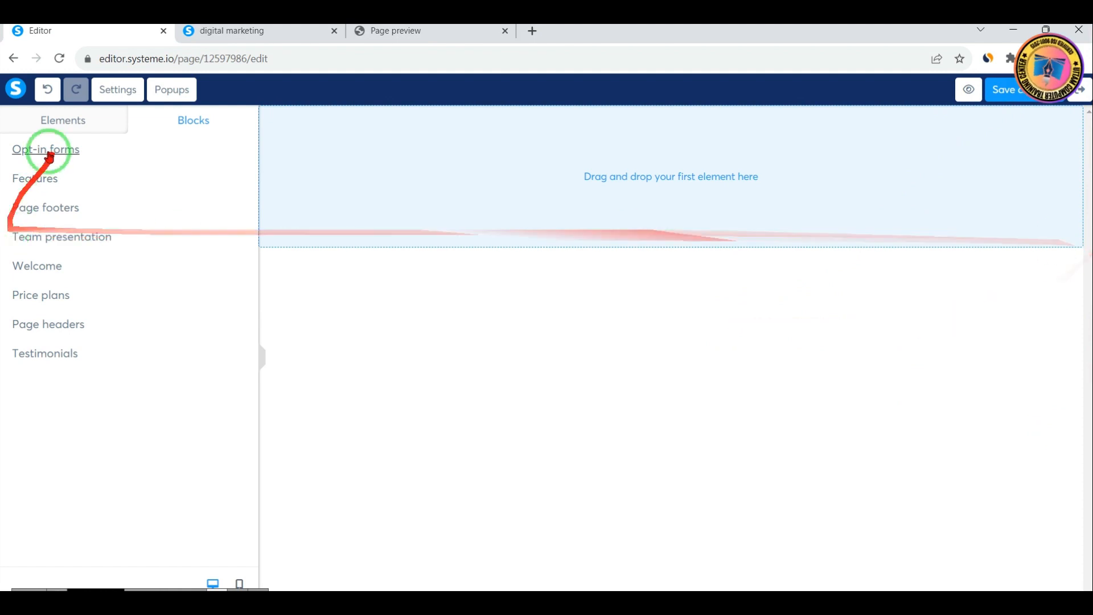
pyautogui.click(62, 122)
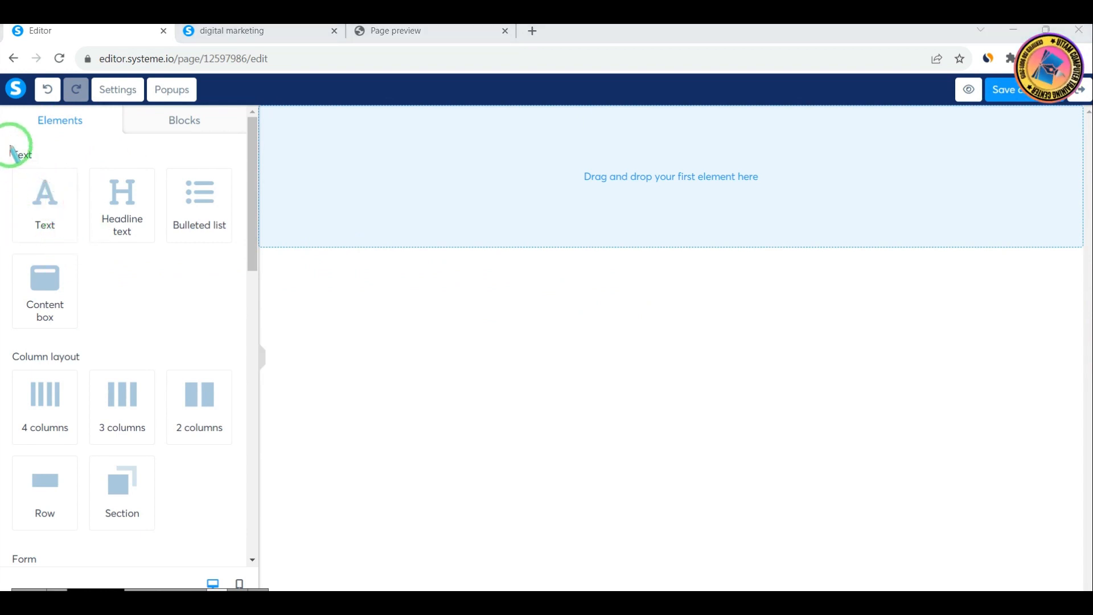
pyautogui.moveTo(39, 169)
pyautogui.mouseDown()
pyautogui.moveTo(195, 341)
pyautogui.moveTo(215, 391)
pyautogui.moveTo(231, 340)
pyautogui.moveTo(246, 350)
pyautogui.mouseUp()
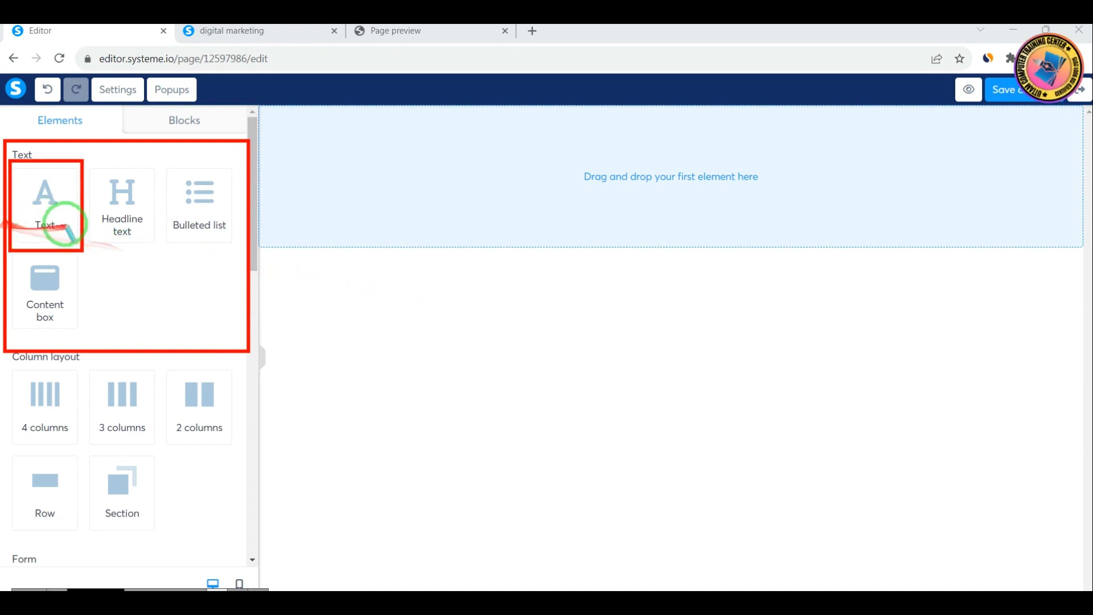
pyautogui.moveTo(80, 149); pyautogui.dragTo(144, 241)
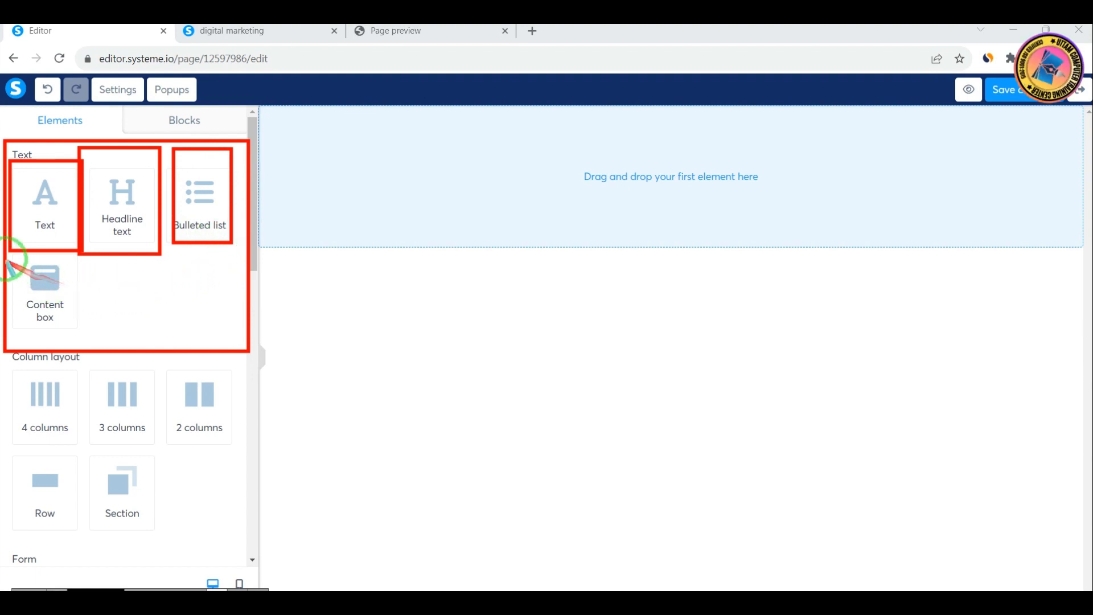
pyautogui.rightClick(151, 313)
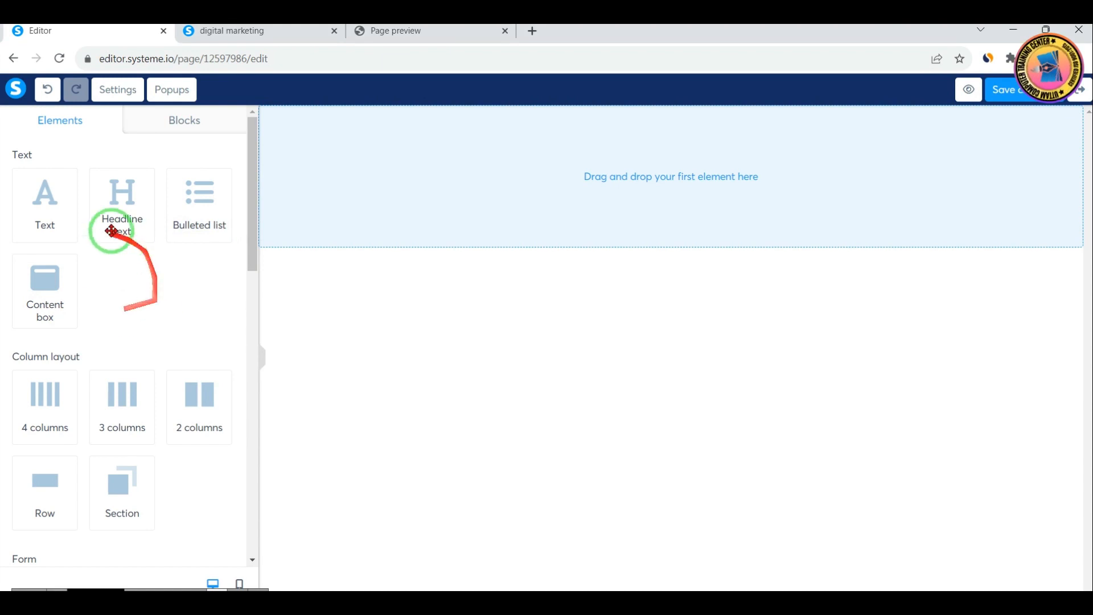
# Add a text element to the empty section, with a headline text above it and a bulleted list below it
pyautogui.moveTo(45, 205); pyautogui.dragTo(634, 168)
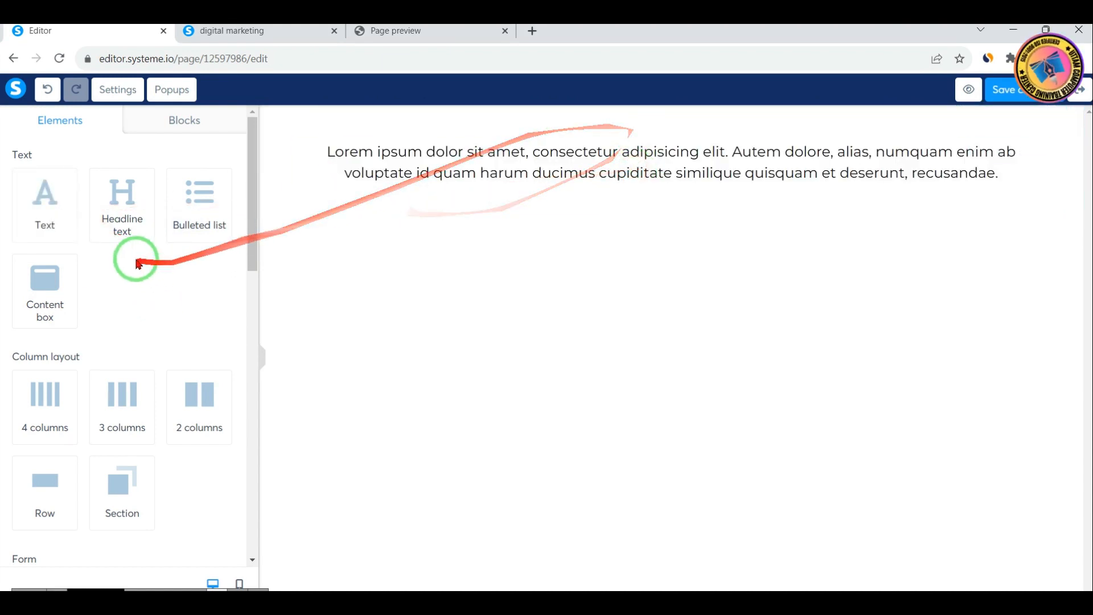
pyautogui.moveTo(131, 217); pyautogui.dragTo(620, 143)
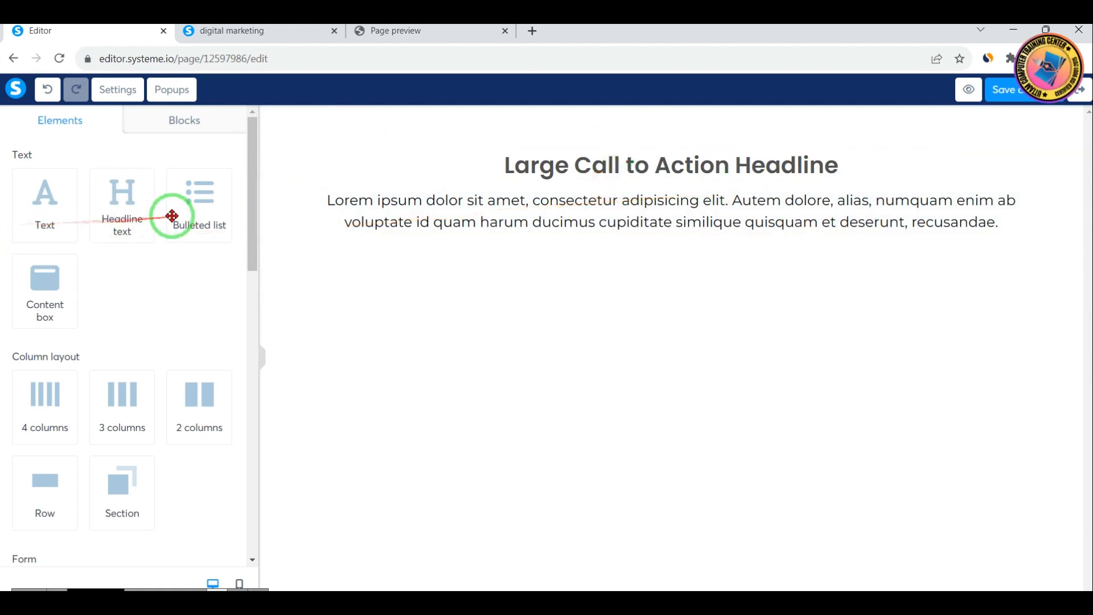
pyautogui.moveTo(165, 215); pyautogui.dragTo(579, 241)
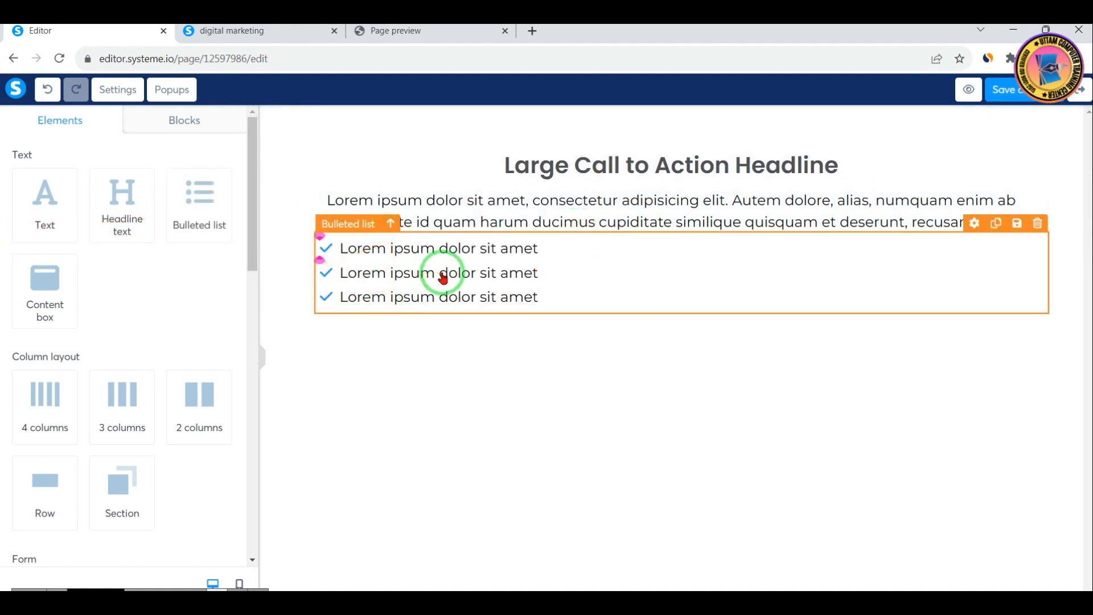
# Add a content box below the bulleted list and move it above the headline
pyautogui.moveTo(22, 288); pyautogui.dragTo(486, 315)
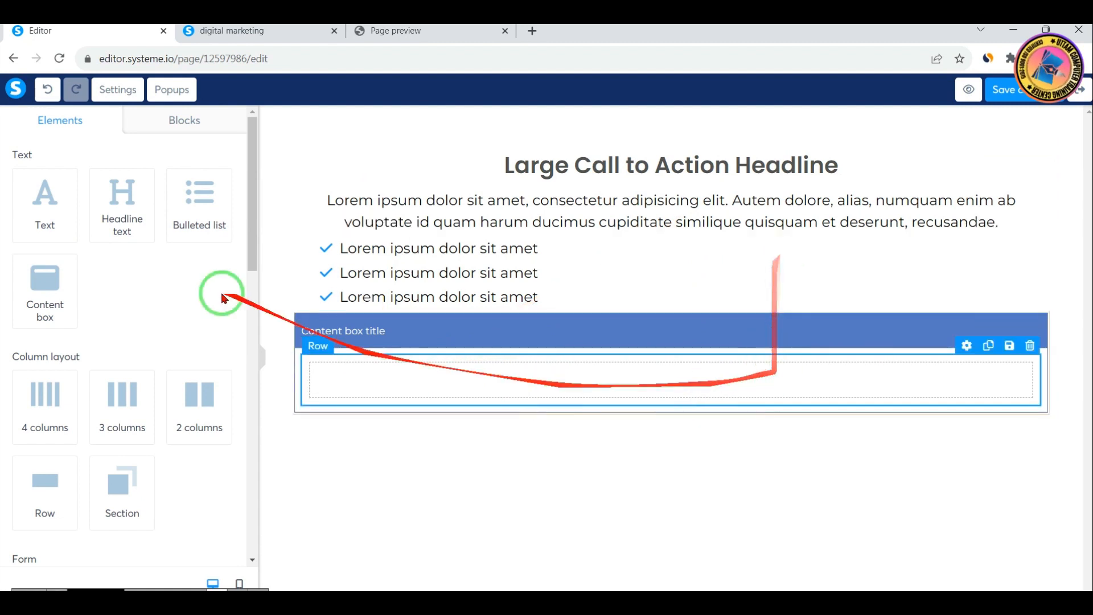
pyautogui.moveTo(642, 341); pyautogui.dragTo(632, 151)
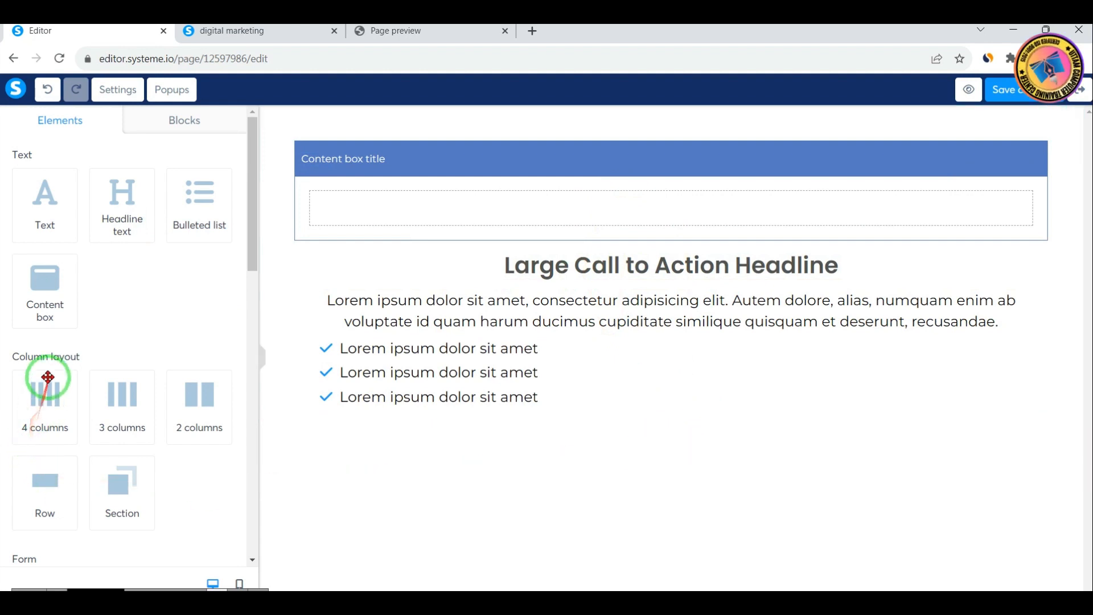
# Add a 4-column layout below the bulleted list and move it between the content box and the headline
pyautogui.scroll(-3, 80, 353)
pyautogui.moveTo(119, 257)
pyautogui.mouseDown()
pyautogui.moveTo(52, 208)
pyautogui.moveTo(215, 392)
pyautogui.moveTo(231, 393)
pyautogui.moveTo(127, 290)
pyautogui.mouseUp()
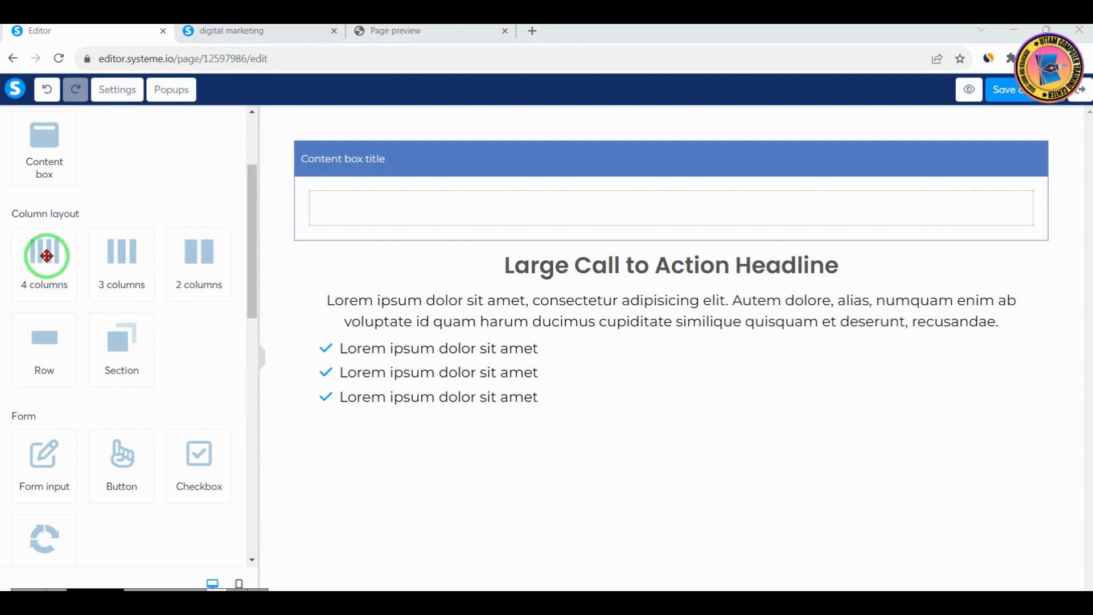
pyautogui.moveTo(46, 255); pyautogui.dragTo(623, 446)
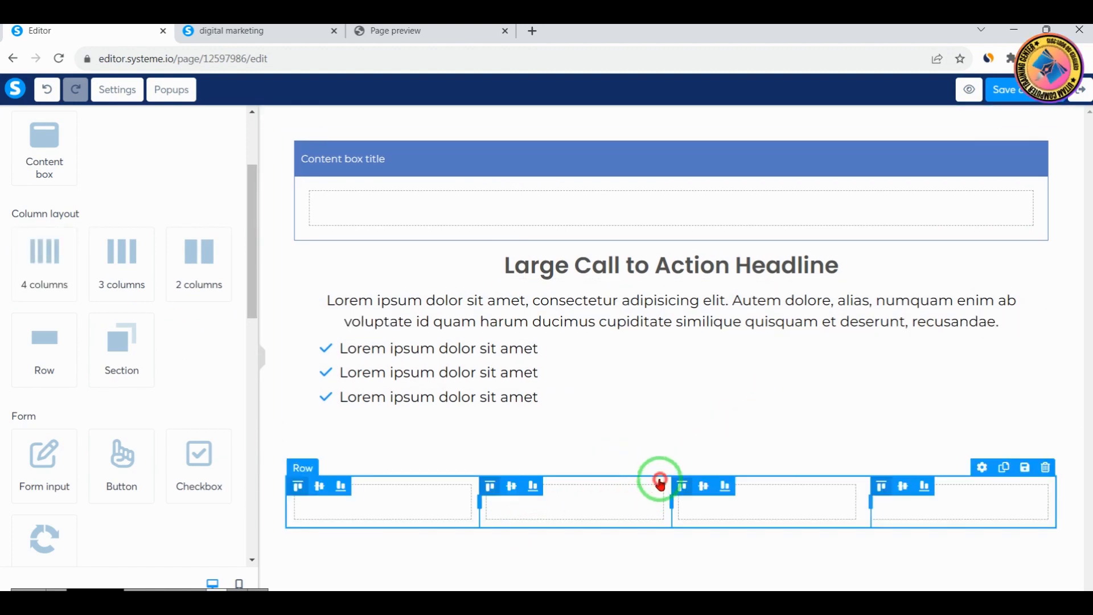
pyautogui.moveTo(660, 483); pyautogui.dragTo(639, 264)
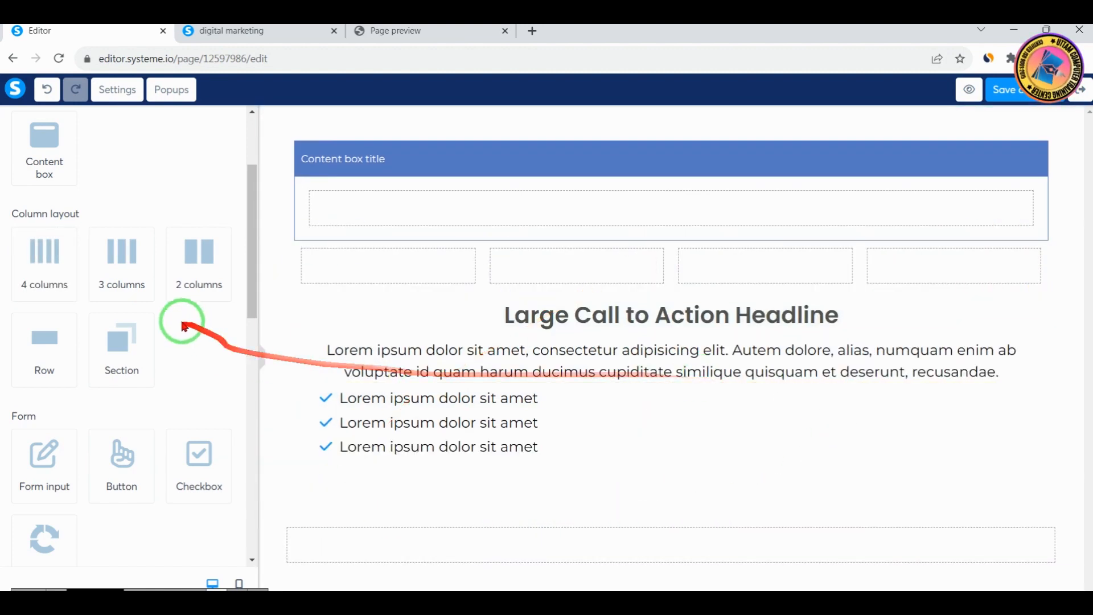
# Add a 3-column layout directly below the bulleted list
pyautogui.moveTo(122, 254); pyautogui.dragTo(739, 446)
pyautogui.click(739, 447)
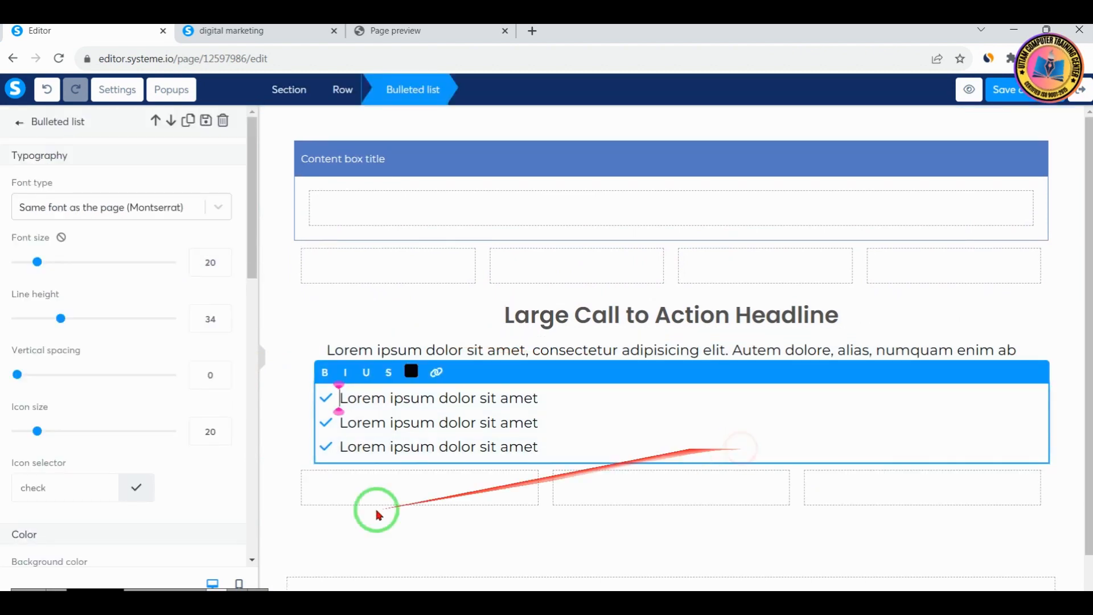
pyautogui.click(17, 120)
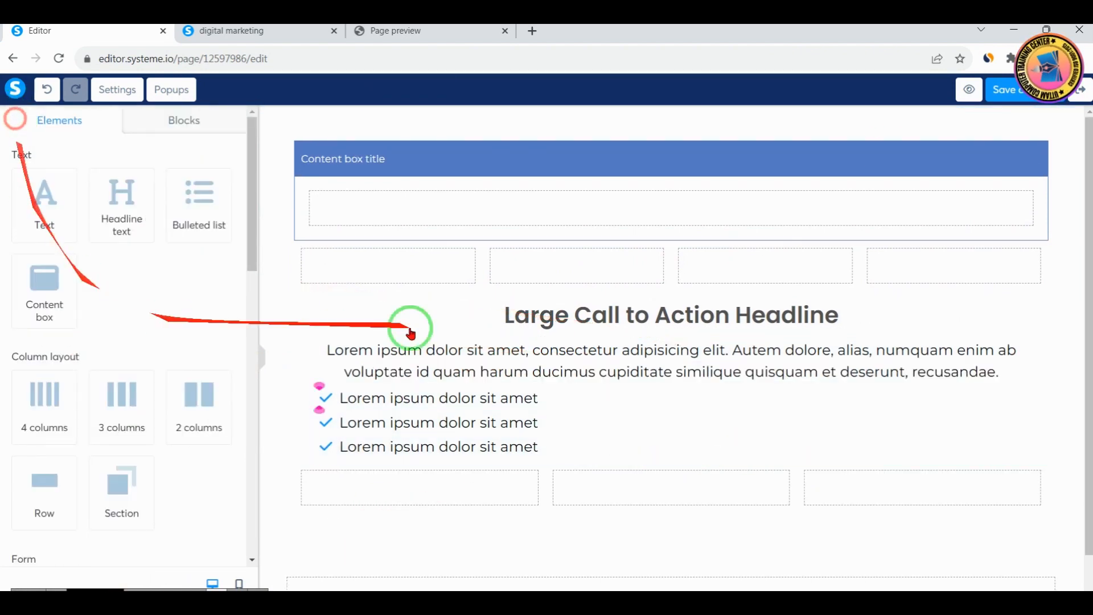
# Add a 2-column layout beneath the four columns, and a single row between it and the headline
pyautogui.moveTo(202, 408); pyautogui.dragTo(662, 291)
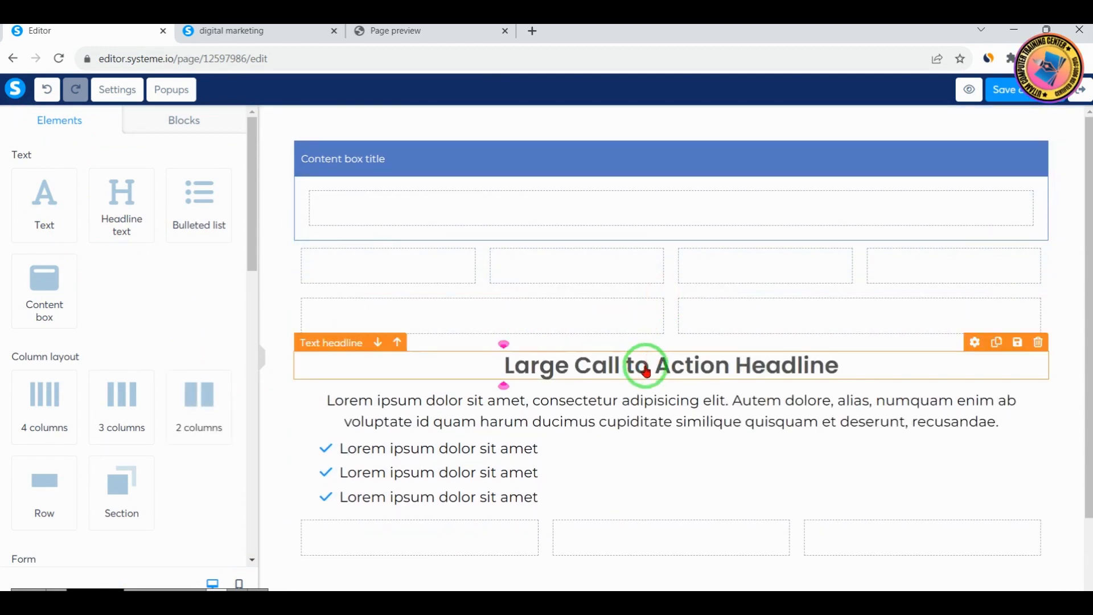
pyautogui.scroll(-3, 143, 498)
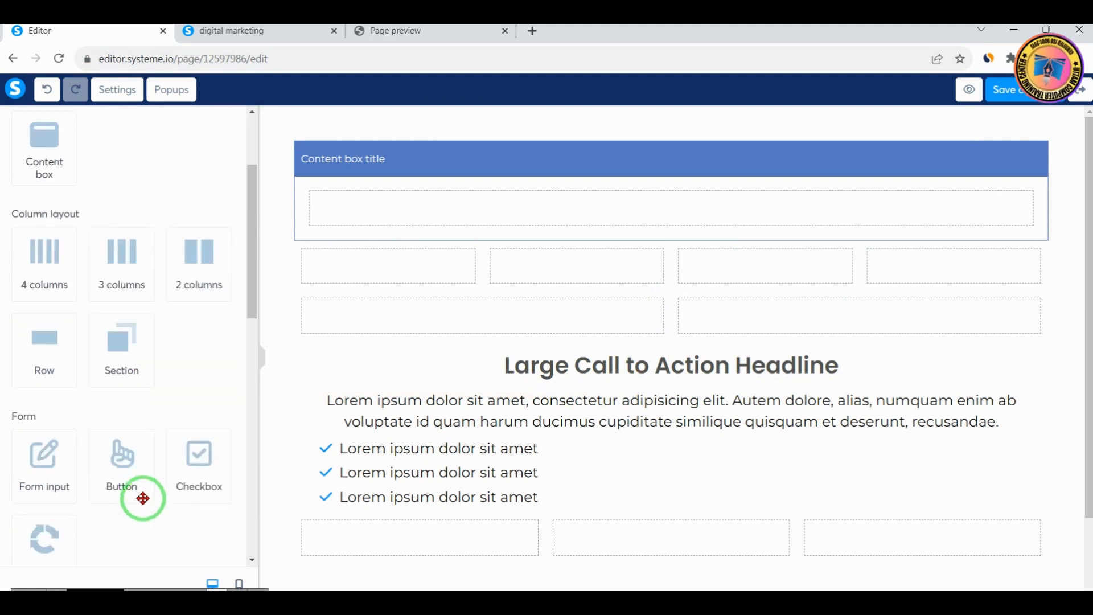
pyautogui.moveTo(49, 356); pyautogui.dragTo(684, 347)
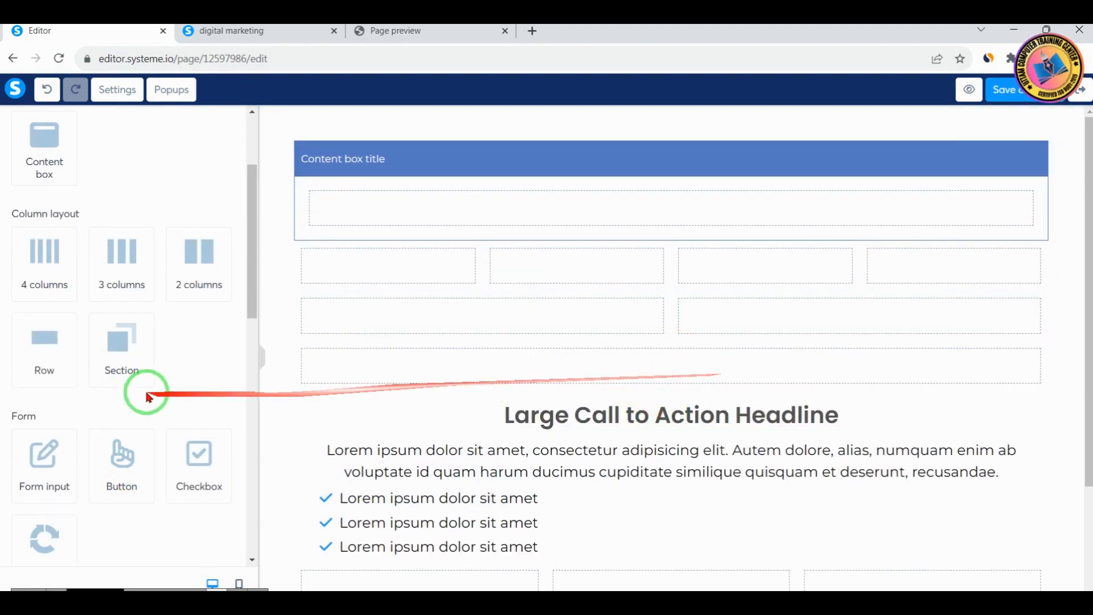
# Add a form input below the 3-column layout under the bulleted list
pyautogui.scroll(-3, 139, 393)
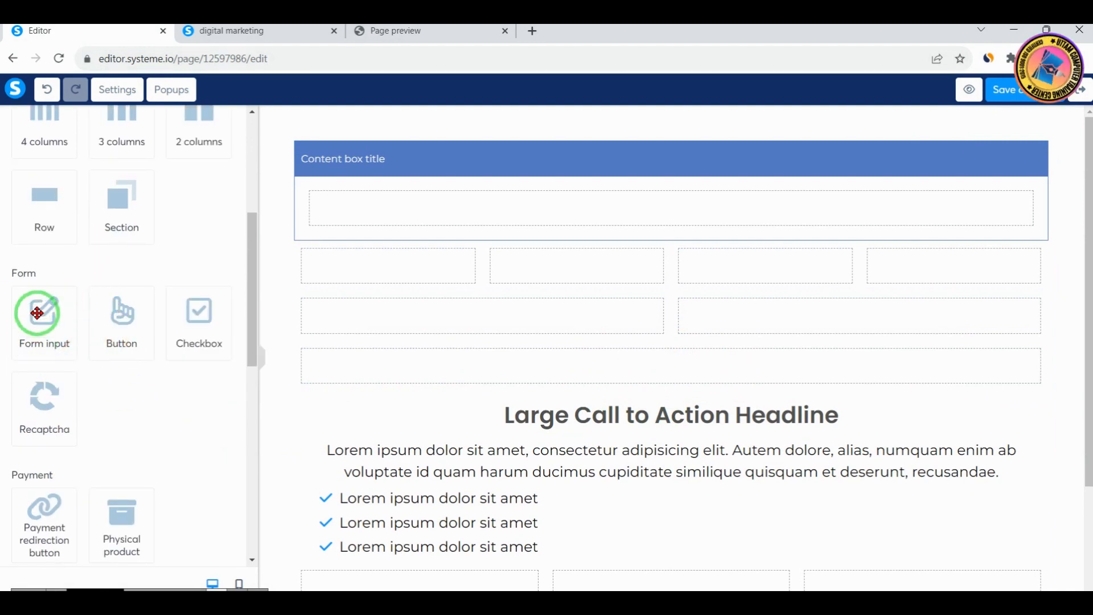
pyautogui.moveTo(13, 268); pyautogui.dragTo(238, 454)
pyautogui.rightClick(182, 418)
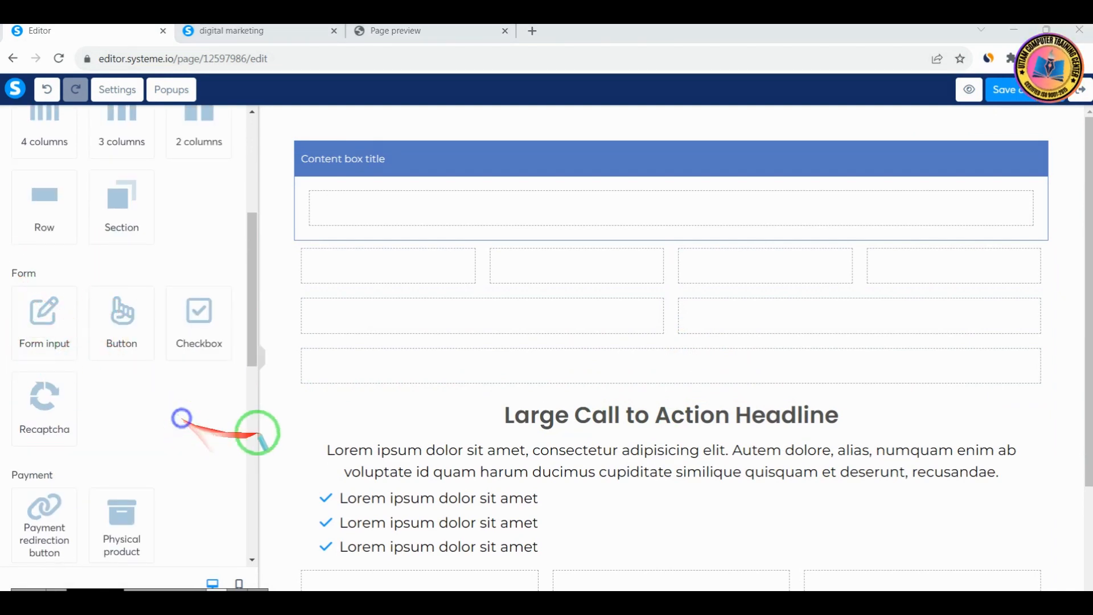
pyautogui.scroll(-3, 678, 396)
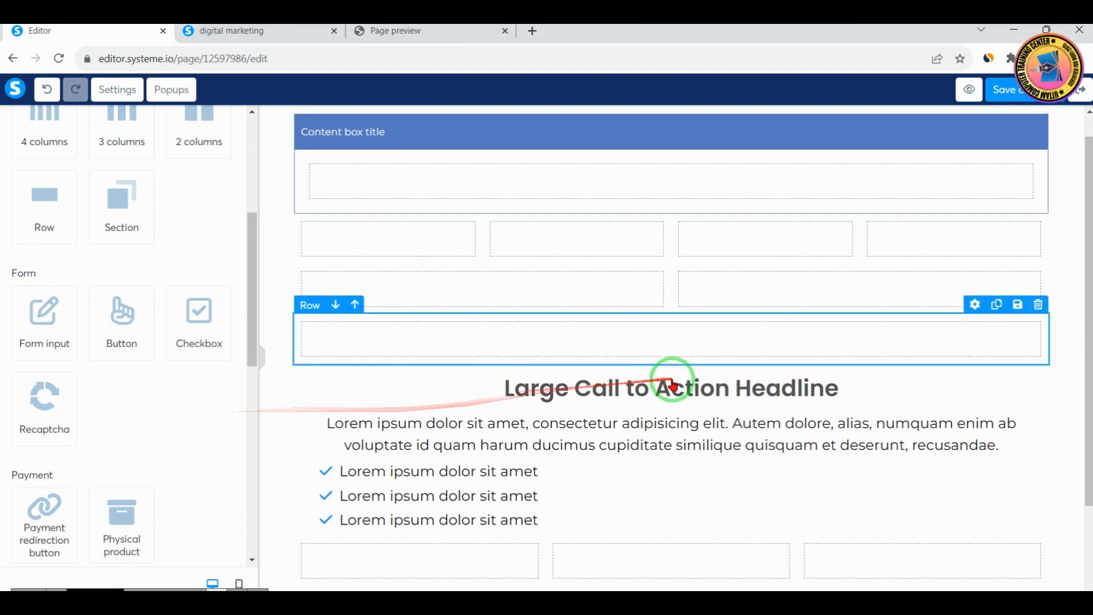
pyautogui.moveTo(38, 318); pyautogui.dragTo(495, 501)
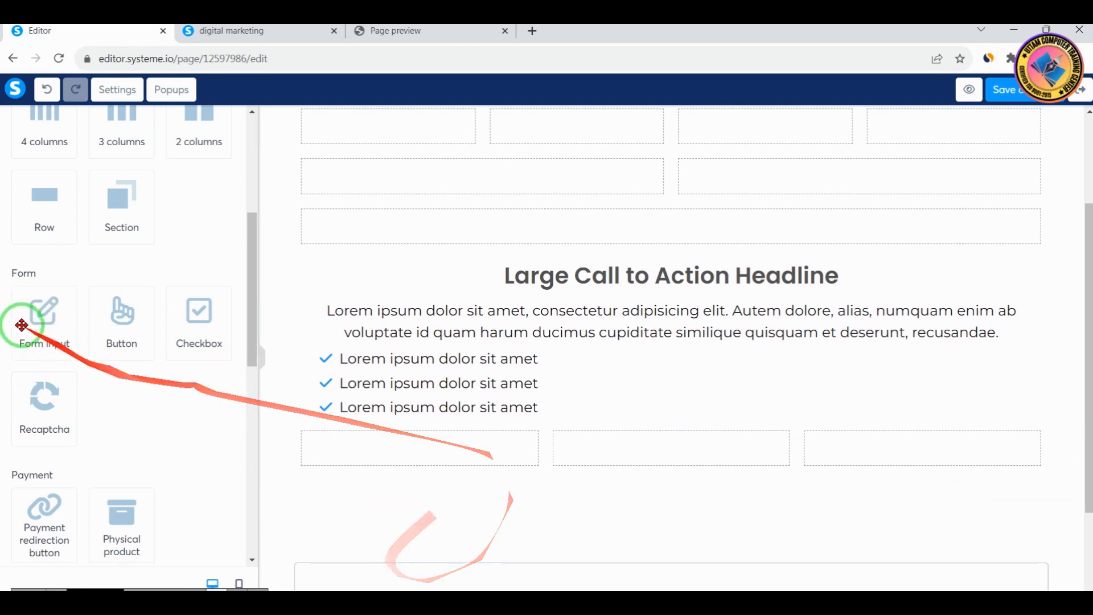
pyautogui.moveTo(19, 320); pyautogui.dragTo(659, 419)
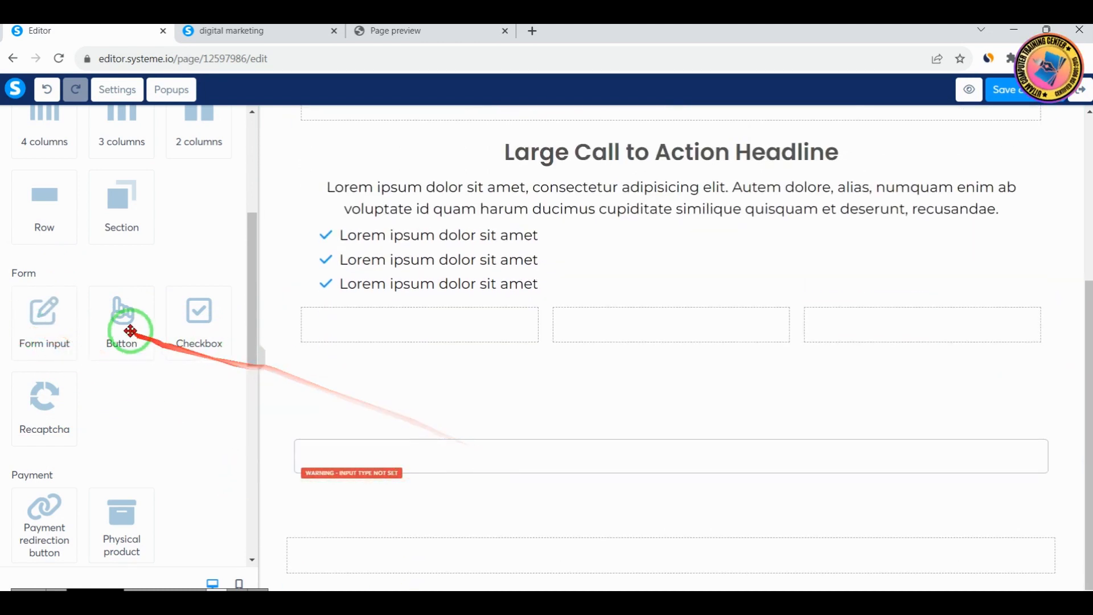
# Add a button above the form input and review its action, typography, corner, shadow and border settings
pyautogui.moveTo(122, 325); pyautogui.dragTo(617, 423)
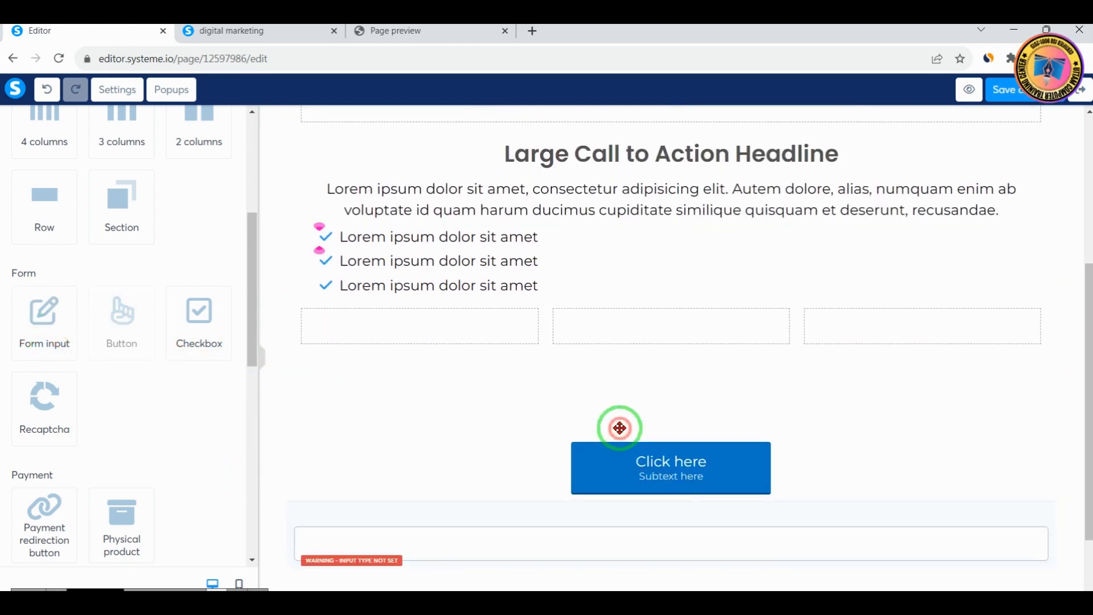
pyautogui.click(691, 467)
pyautogui.scroll(-10, 76, 455)
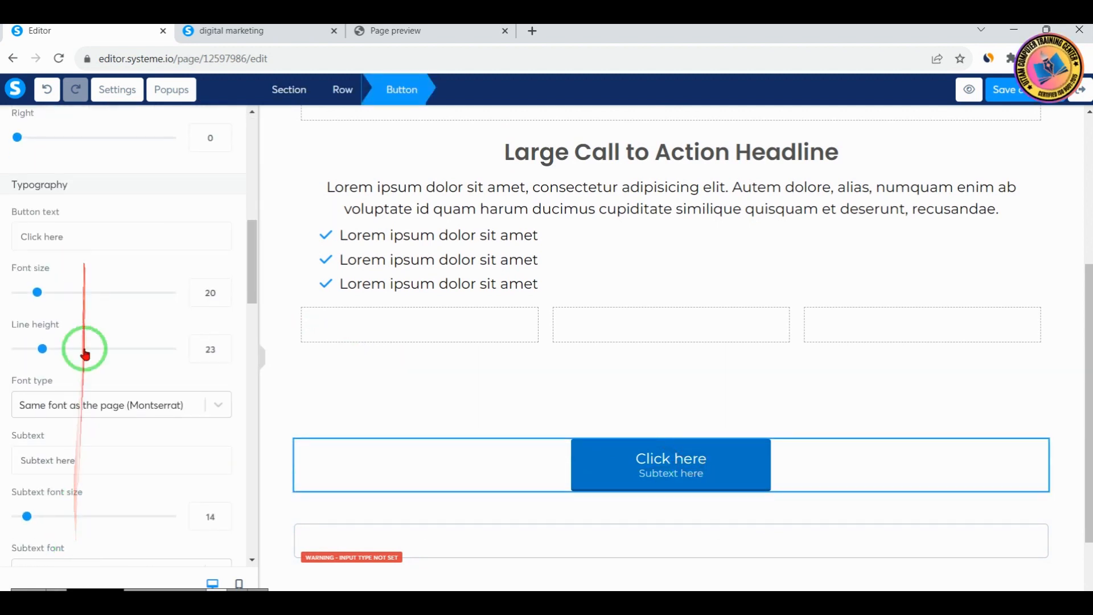
pyautogui.scroll(-15, 90, 452)
pyautogui.scroll(5, 90, 462)
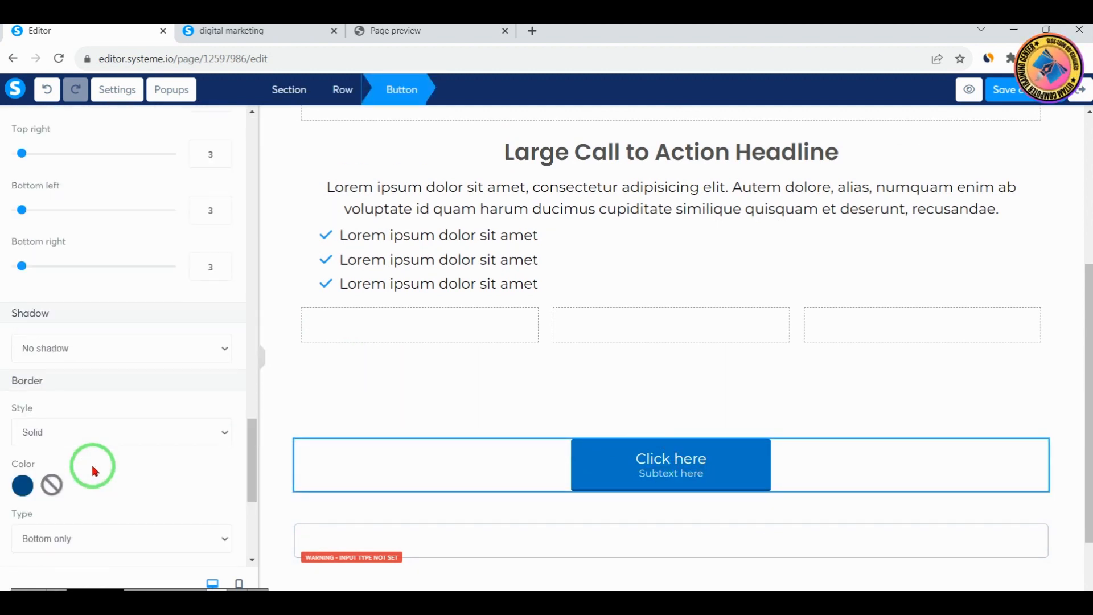
pyautogui.scroll(10, 91, 464)
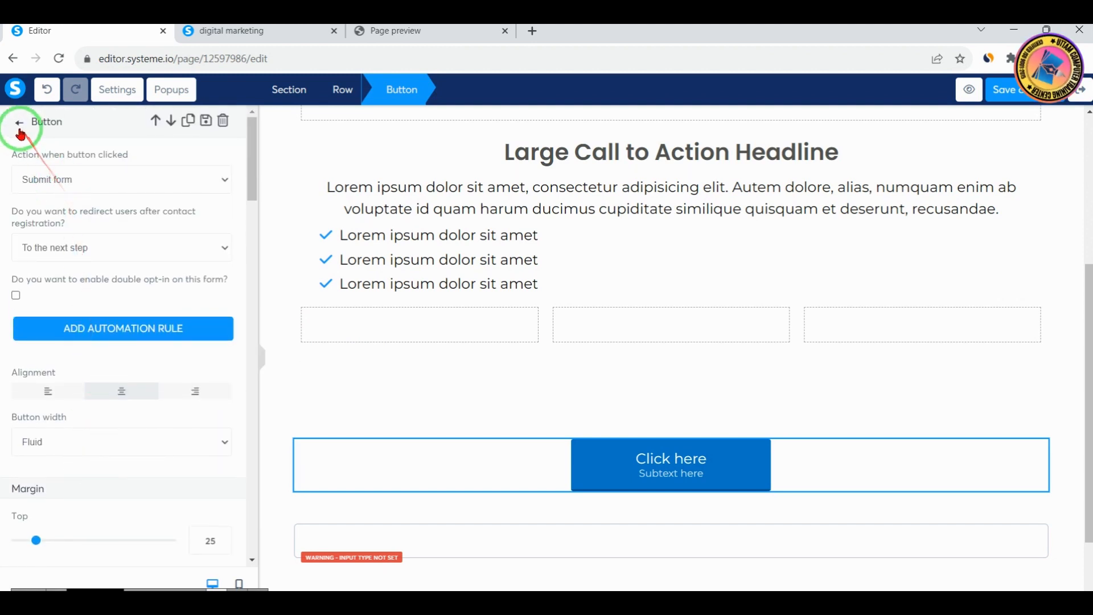
pyautogui.click(19, 122)
# Add a checkbox above the "Click here" button and view its settings
pyautogui.scroll(-5, 171, 424)
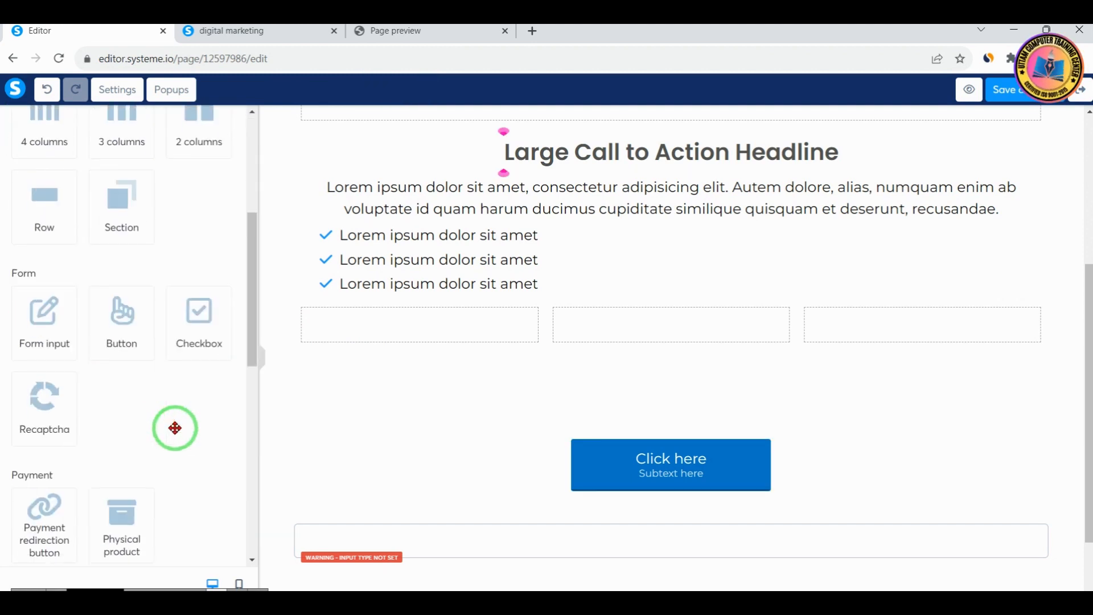
pyautogui.scroll(-3, 175, 433)
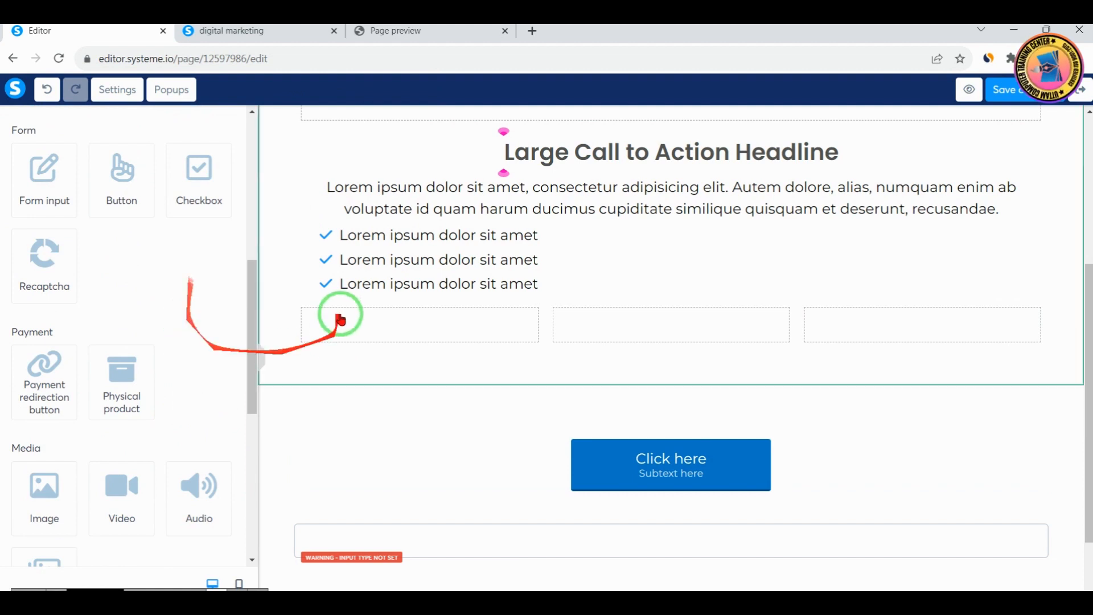
pyautogui.moveTo(183, 217)
pyautogui.mouseDown()
pyautogui.moveTo(349, 310)
pyautogui.moveTo(164, 226)
pyautogui.mouseUp()
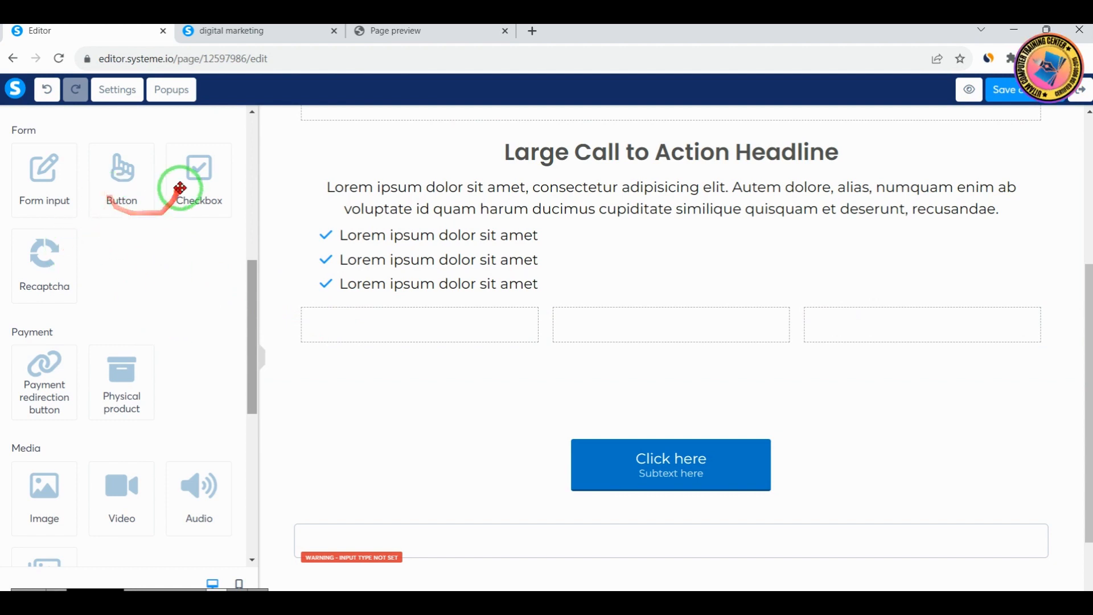
pyautogui.moveTo(194, 188); pyautogui.dragTo(593, 439)
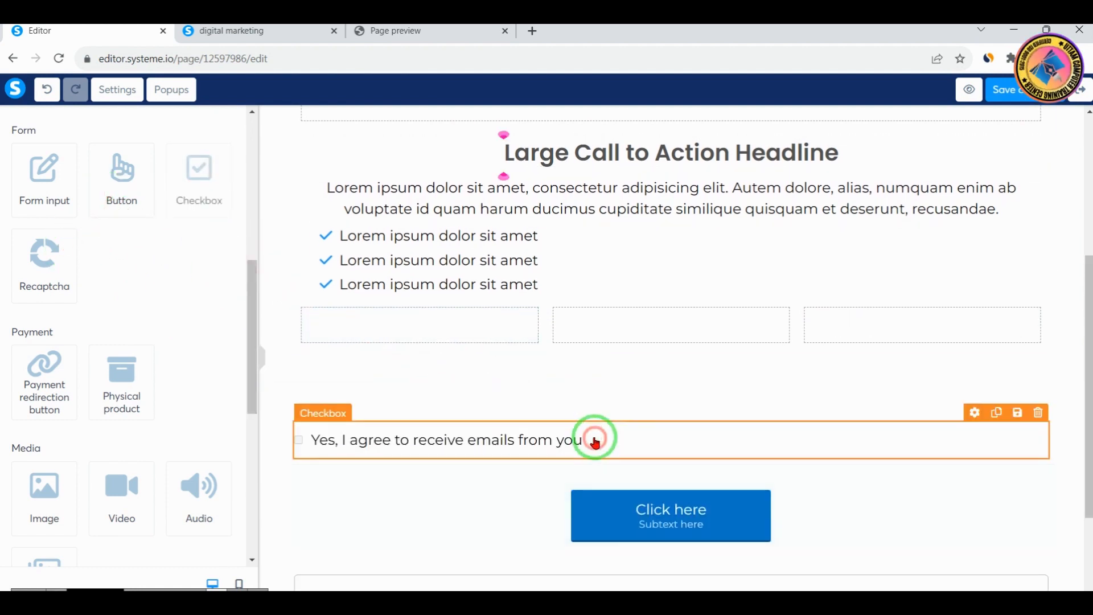
pyautogui.click(407, 441)
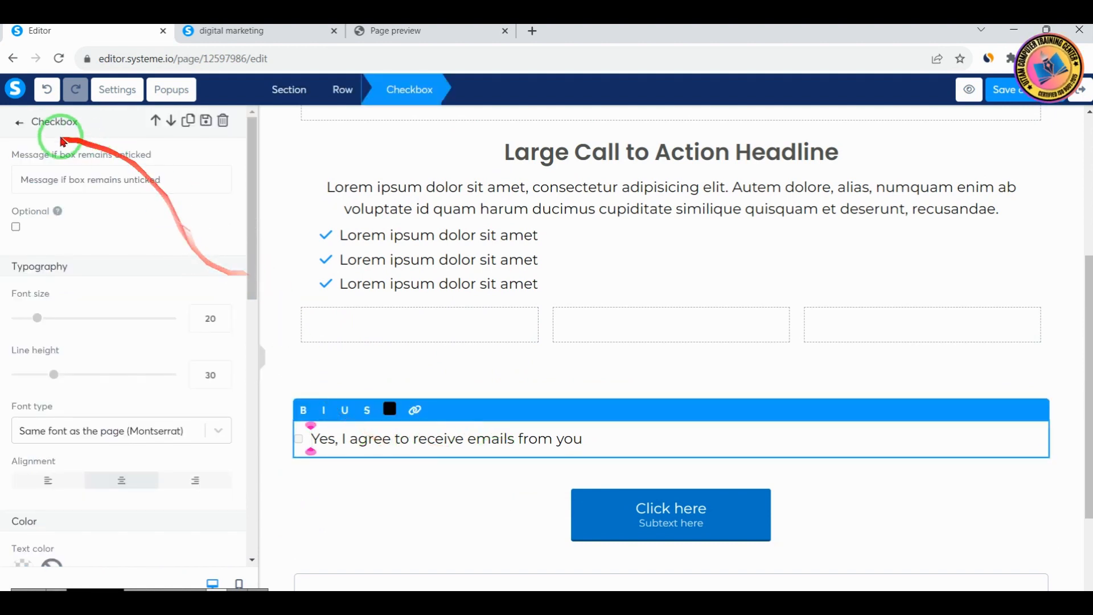
pyautogui.click(18, 122)
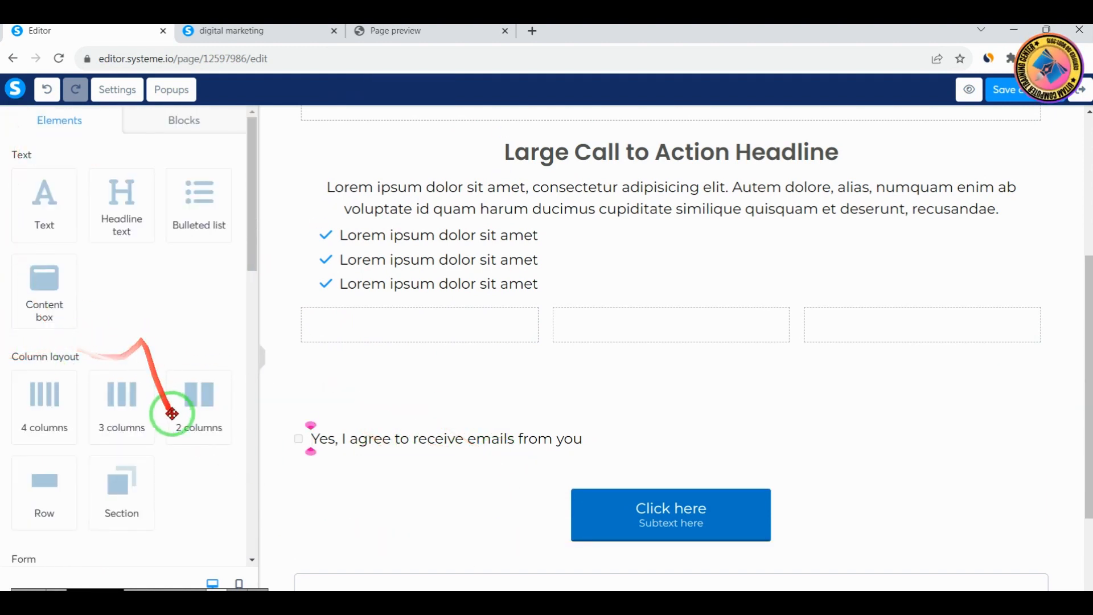
# Add a Recaptcha element below the button and move it above the "Yes, I agree to receive emails from you" checkbox
pyautogui.scroll(-8, 177, 481)
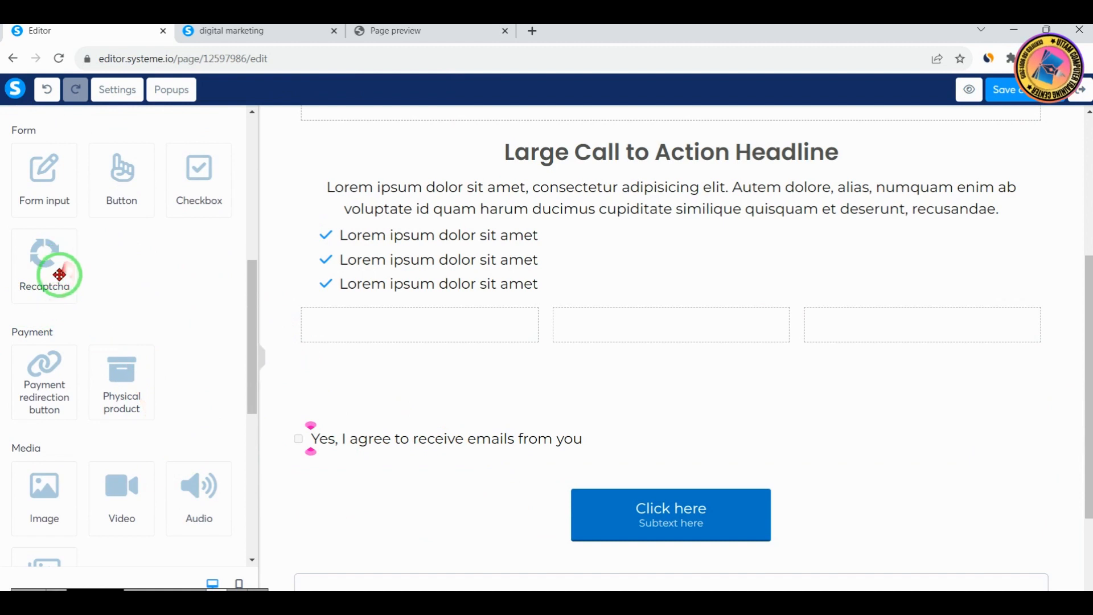
pyautogui.moveTo(37, 268); pyautogui.dragTo(634, 479)
pyautogui.click(634, 479)
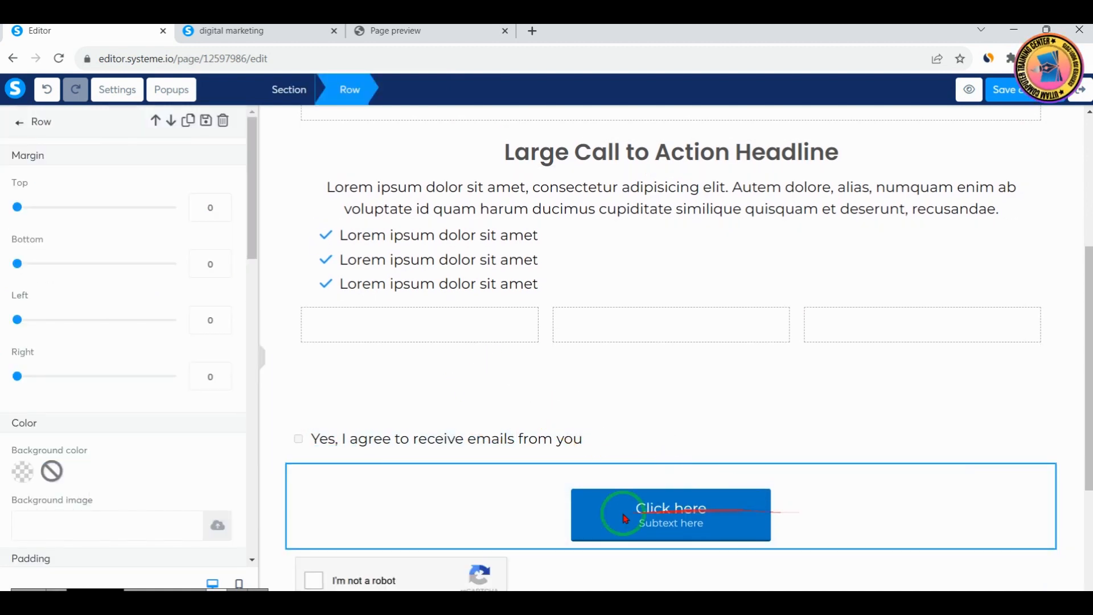
pyautogui.click(389, 585)
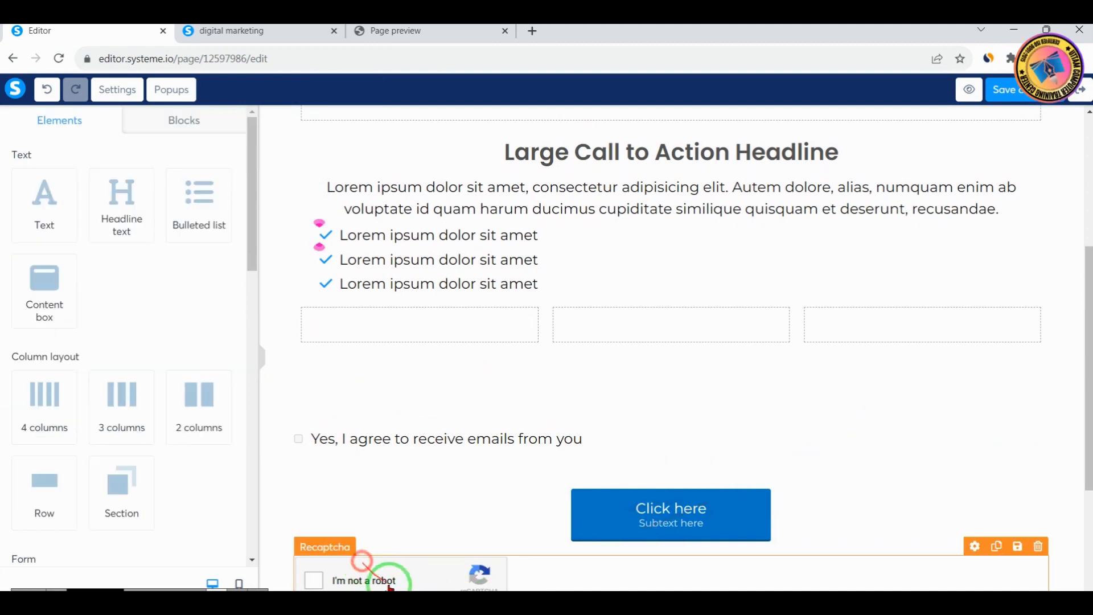
pyautogui.moveTo(410, 535); pyautogui.dragTo(434, 415)
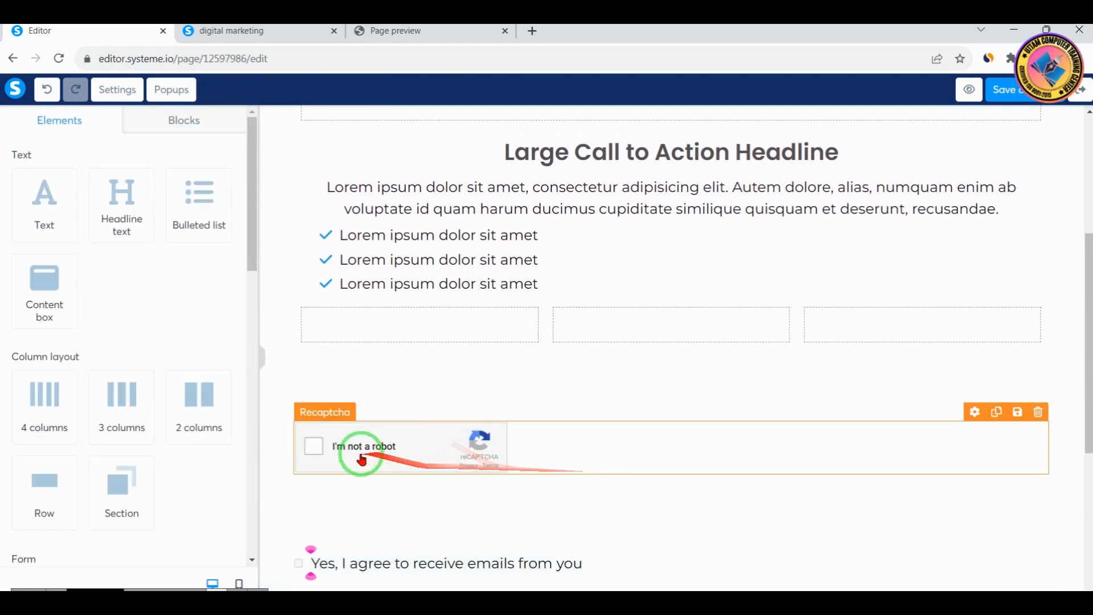
pyautogui.scroll(-8, 146, 302)
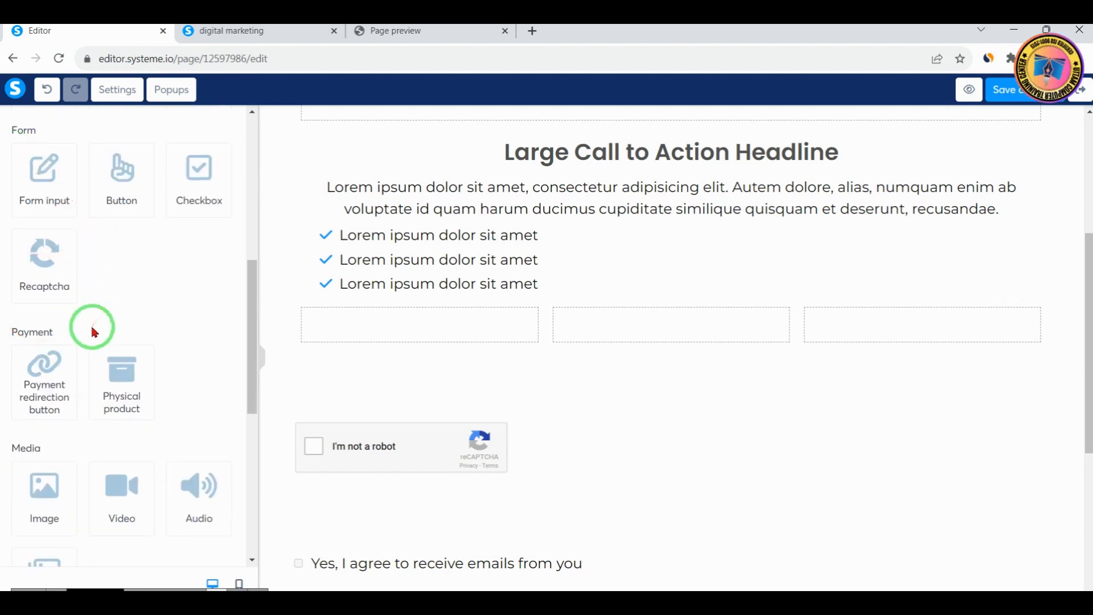
# Add a payment redirection button above the Recaptcha and review its alignment, text, border, shadow, margin and padding settings
pyautogui.moveTo(46, 372); pyautogui.dragTo(595, 393)
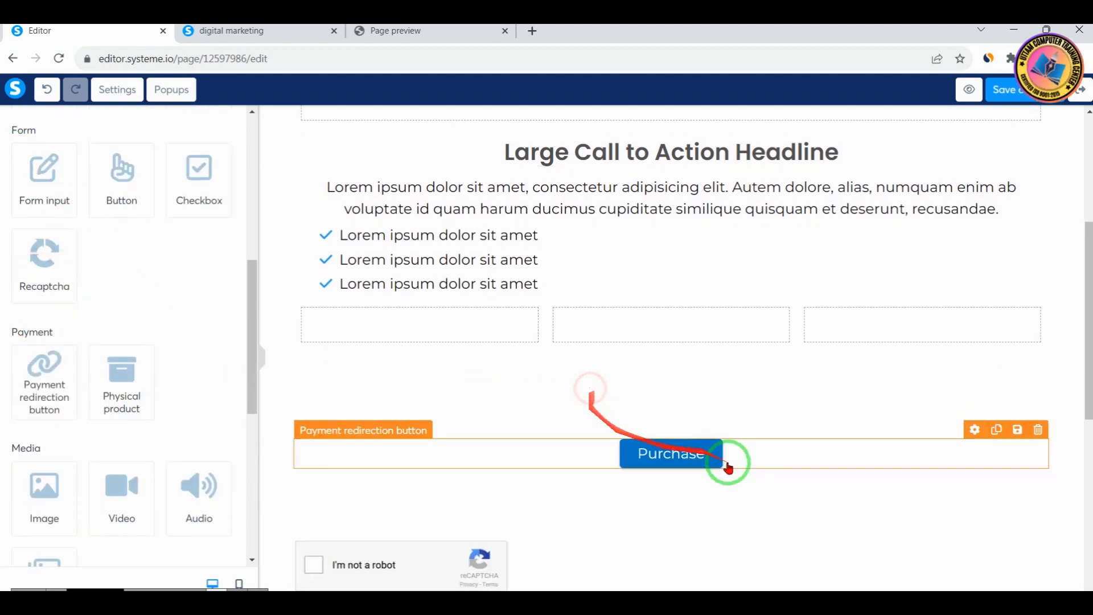
pyautogui.click(677, 457)
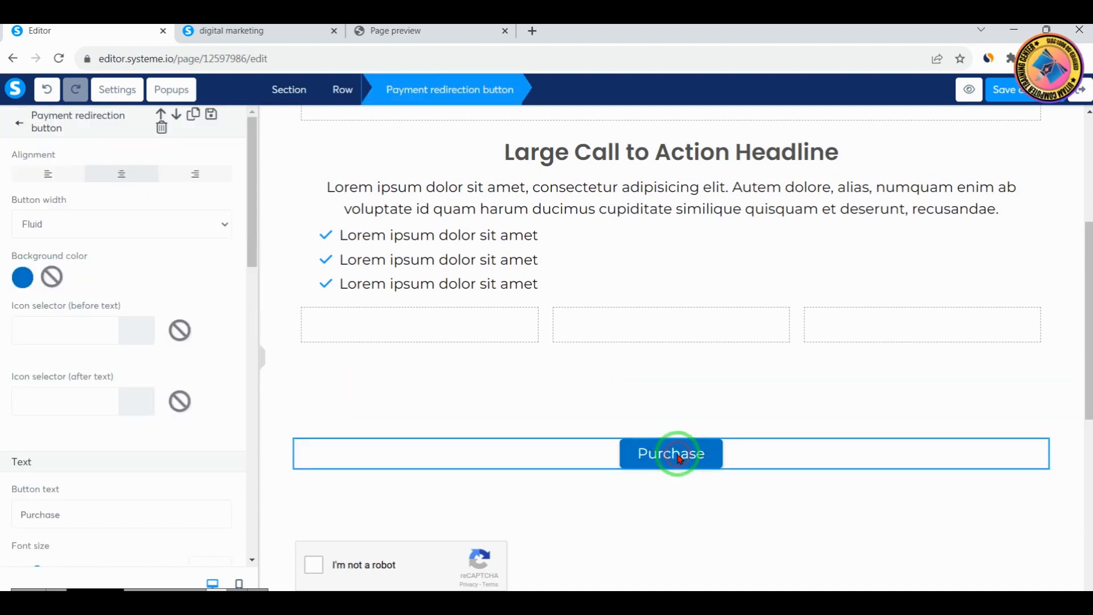
pyautogui.scroll(-10, 127, 393)
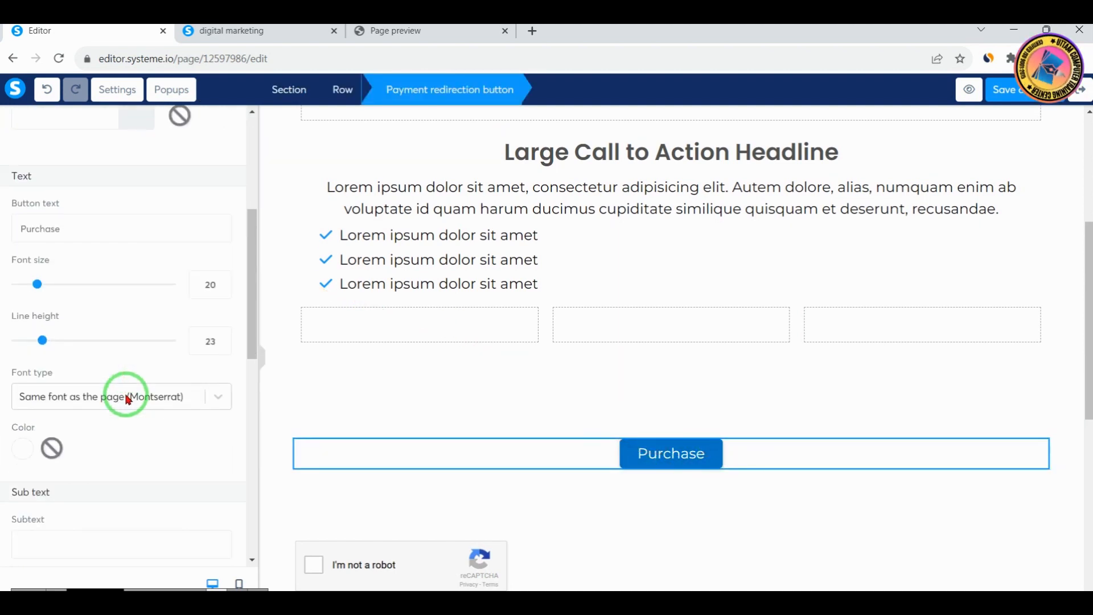
pyautogui.scroll(-1, 127, 397)
pyautogui.scroll(-3, 102, 382)
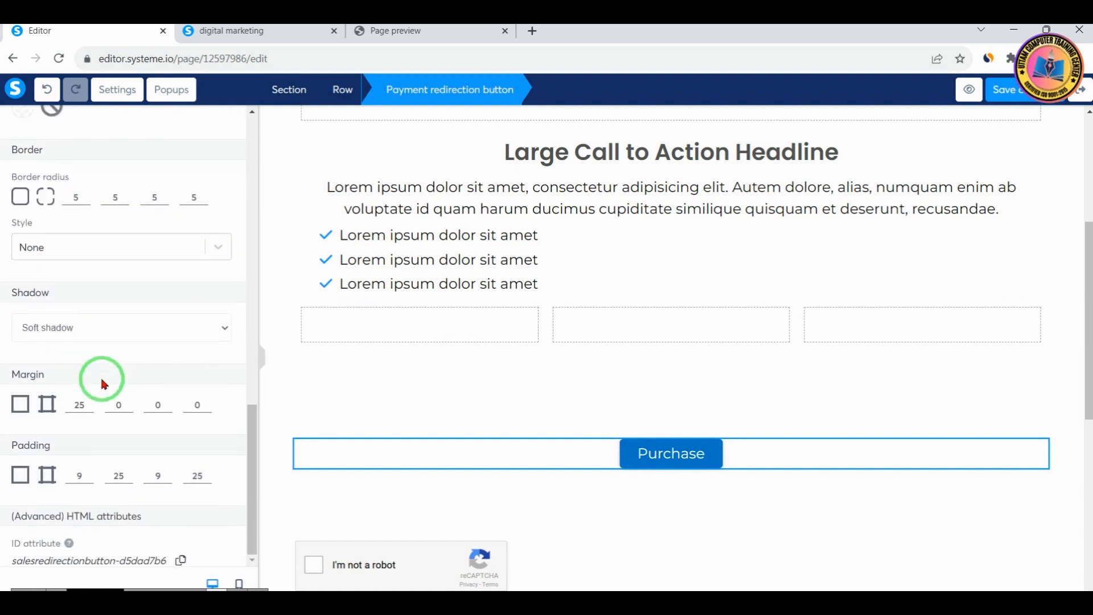
pyautogui.scroll(15, 123, 401)
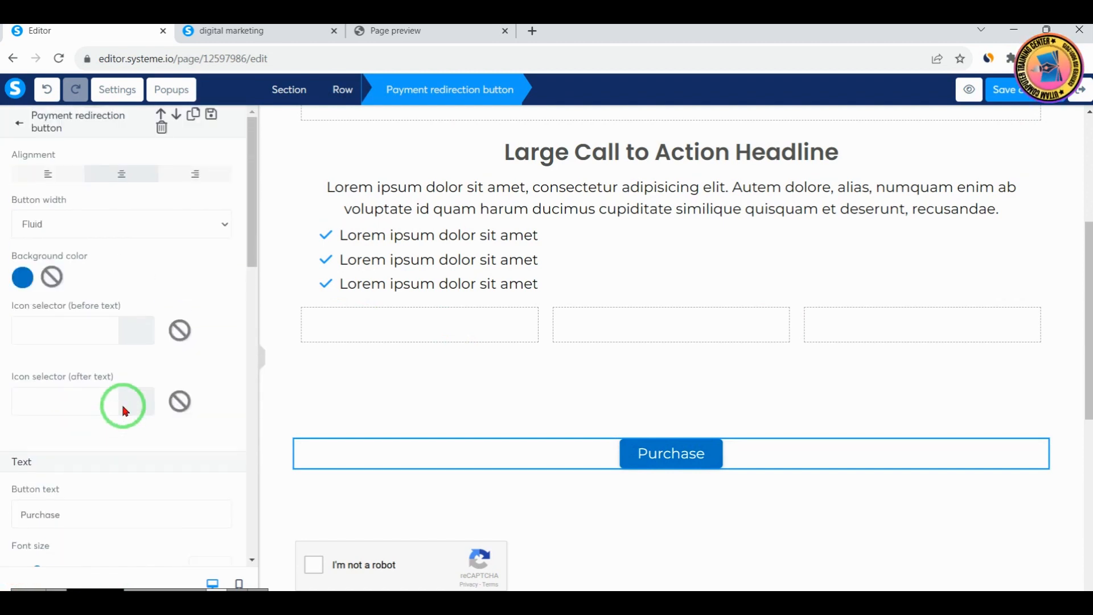
pyautogui.click(21, 128)
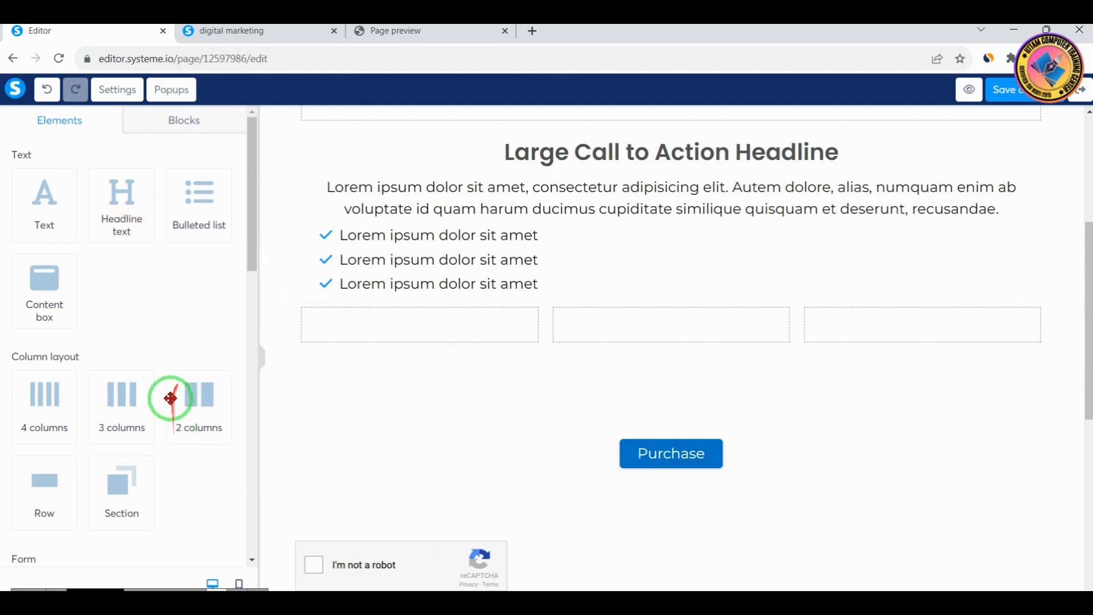
# Add a physical product element above the "Purchase" button and view its settings
pyautogui.scroll(-10, 168, 436)
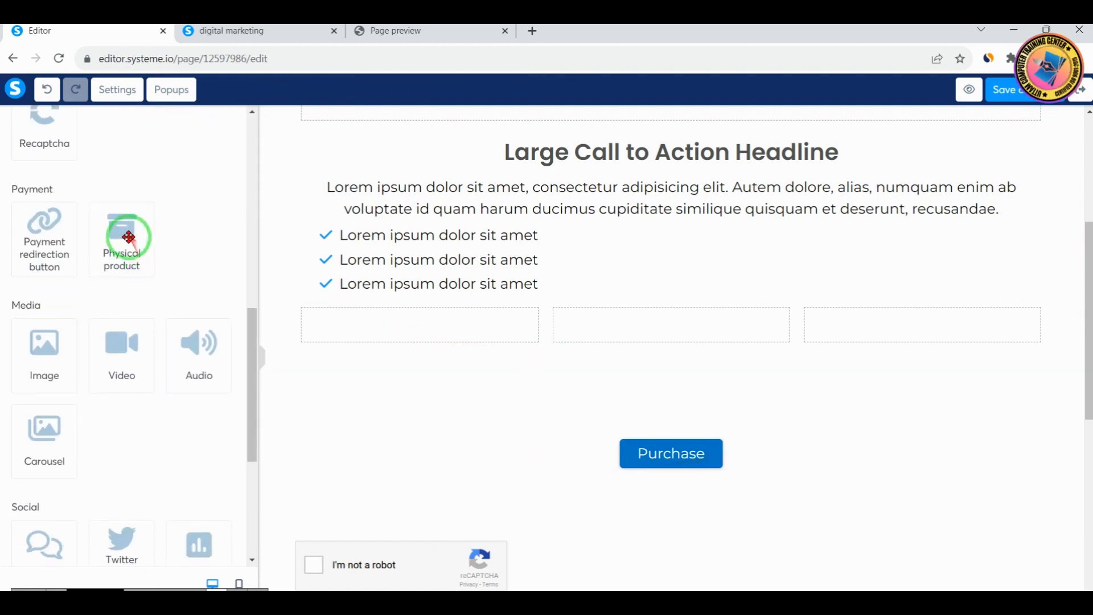
pyautogui.moveTo(128, 236); pyautogui.dragTo(639, 431)
pyautogui.scroll(-5, 683, 398)
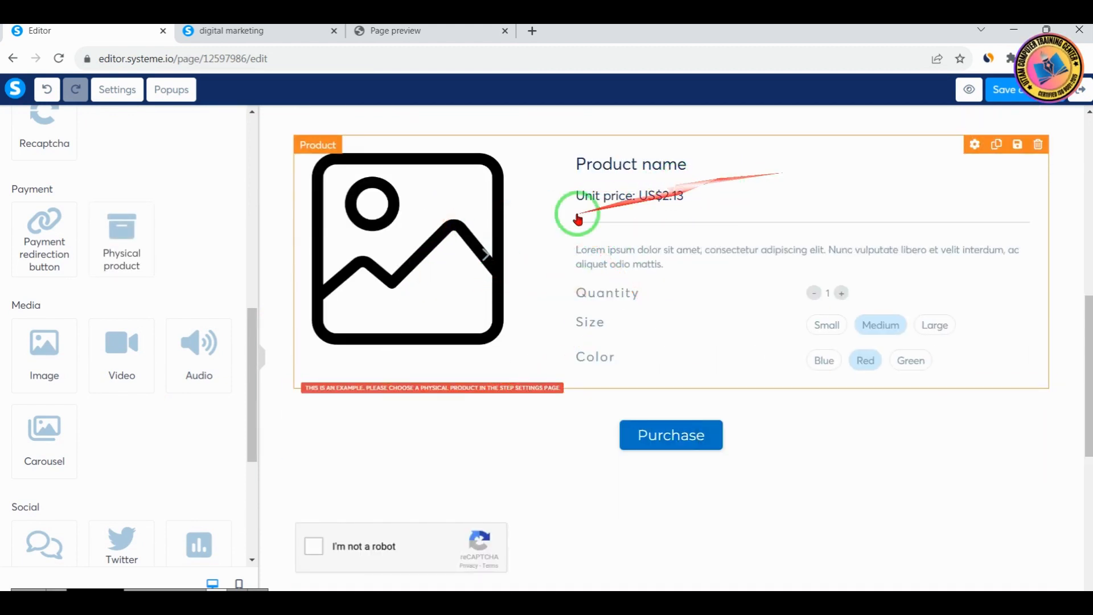
pyautogui.click(415, 222)
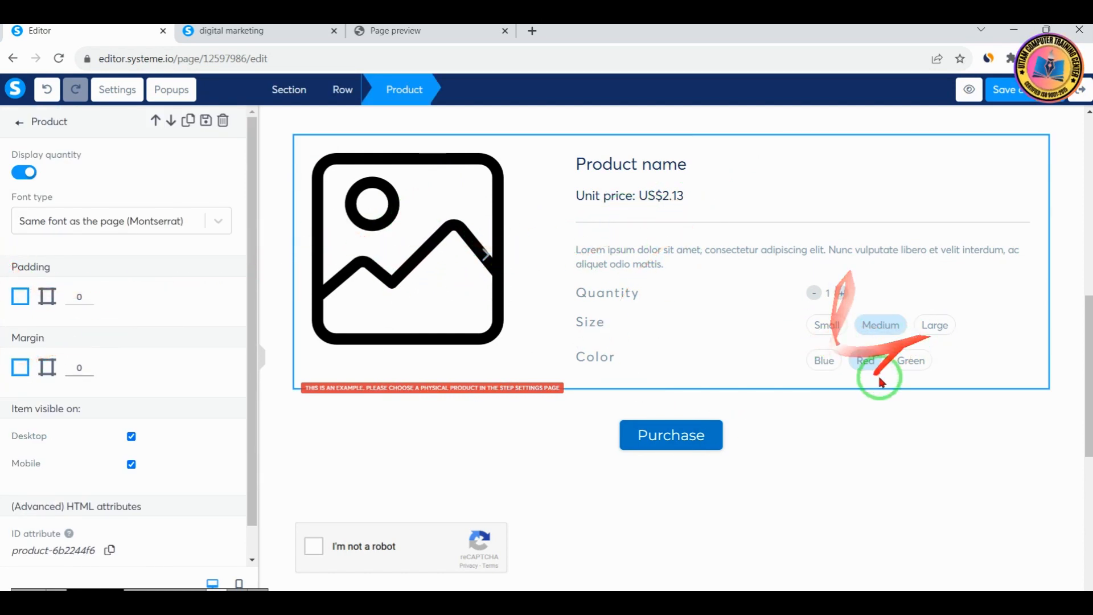
pyautogui.click(21, 125)
# Add an image and a video below the form input near the end of the page
pyautogui.scroll(-5, 151, 382)
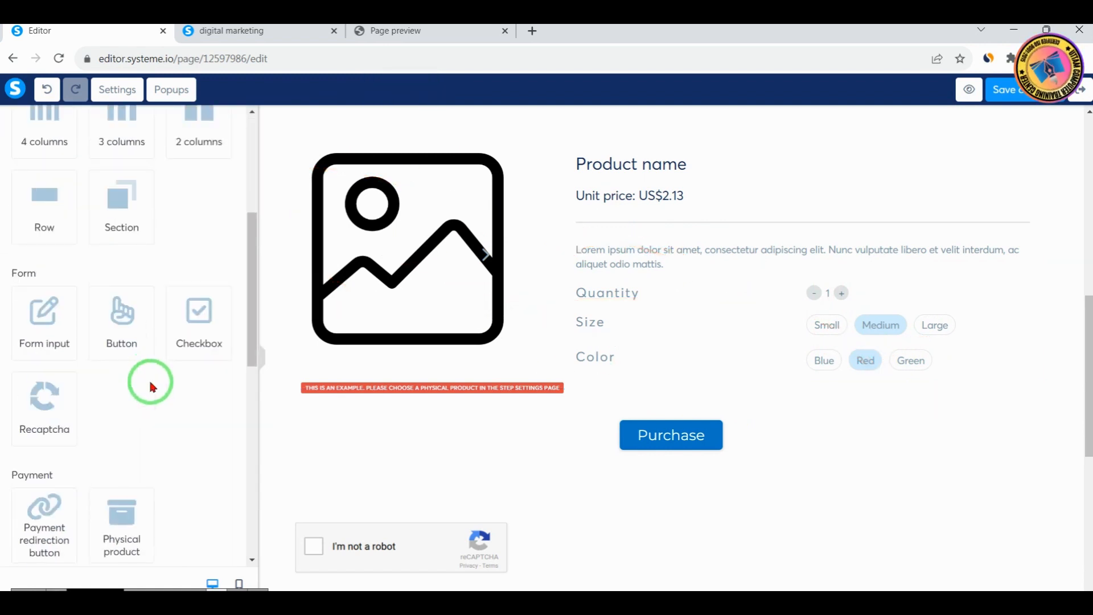
pyautogui.scroll(-5, 151, 386)
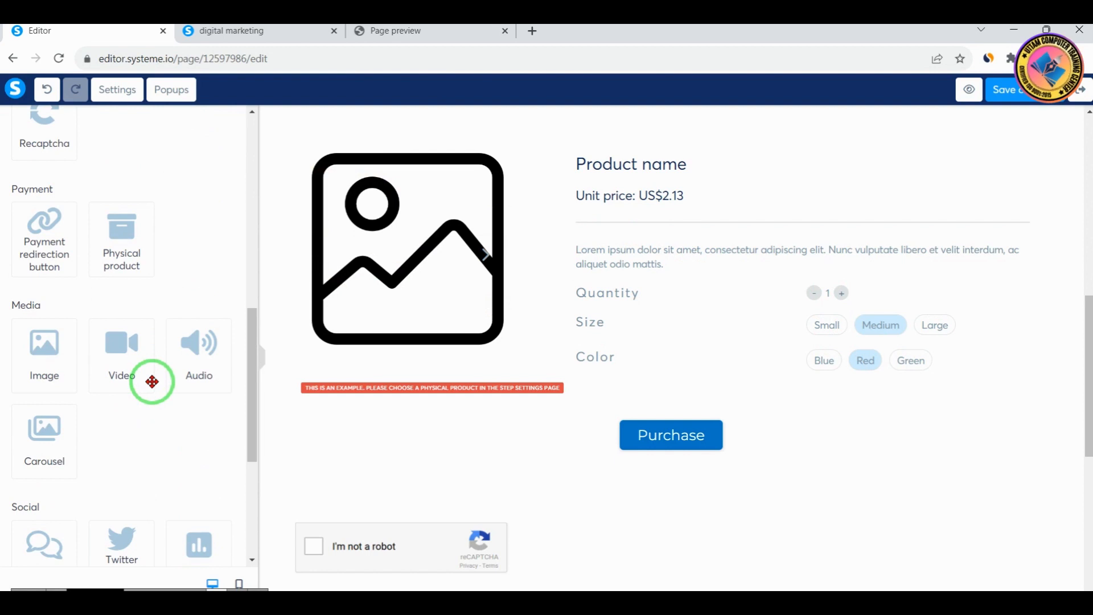
pyautogui.scroll(-3, 151, 381)
pyautogui.scroll(3, 151, 382)
pyautogui.scroll(-7, 786, 408)
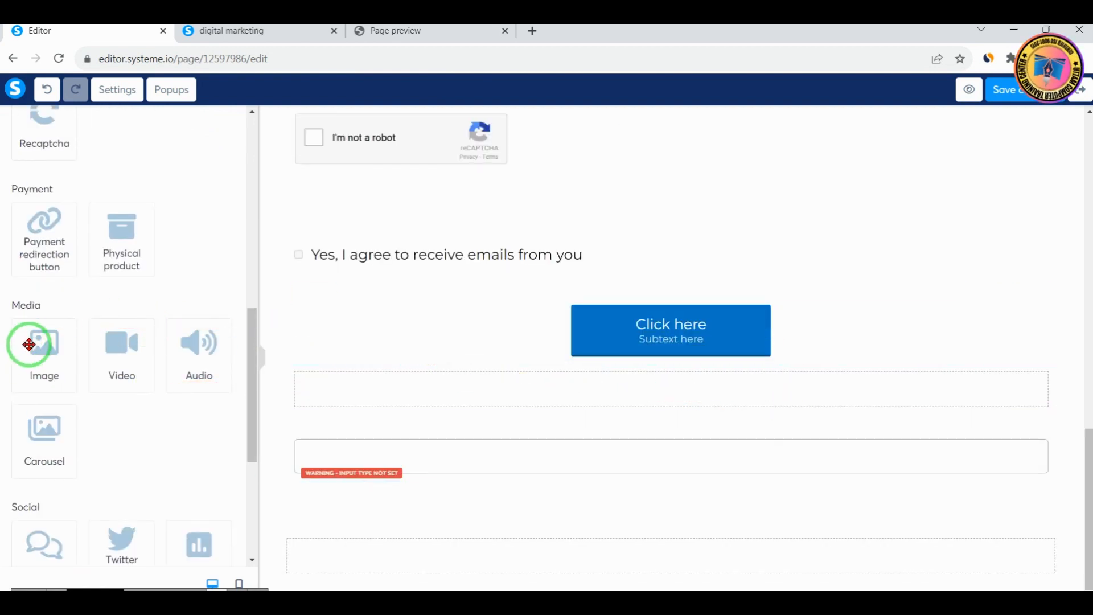
pyautogui.moveTo(89, 359); pyautogui.dragTo(258, 486)
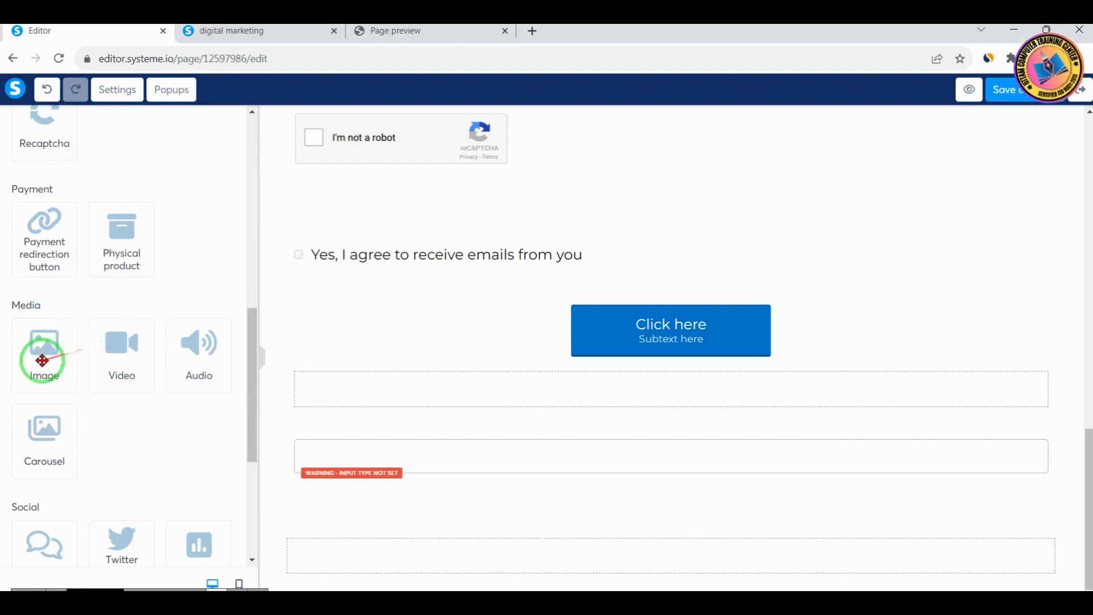
pyautogui.moveTo(42, 359)
pyautogui.mouseDown()
pyautogui.moveTo(193, 383)
pyautogui.moveTo(546, 355)
pyautogui.moveTo(578, 527)
pyautogui.mouseUp()
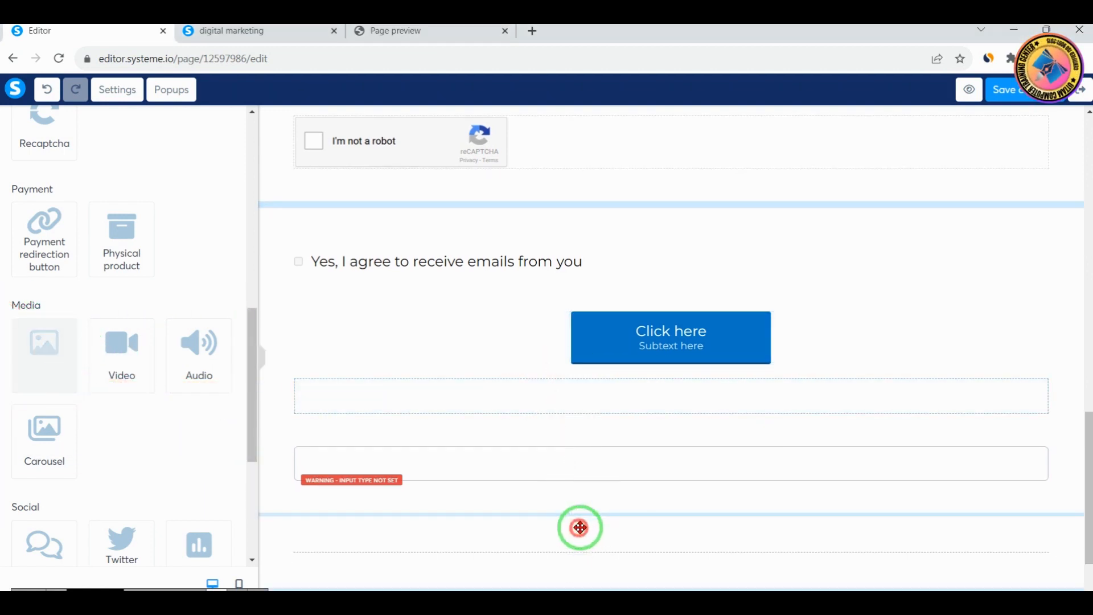
pyautogui.moveTo(114, 373); pyautogui.dragTo(633, 518)
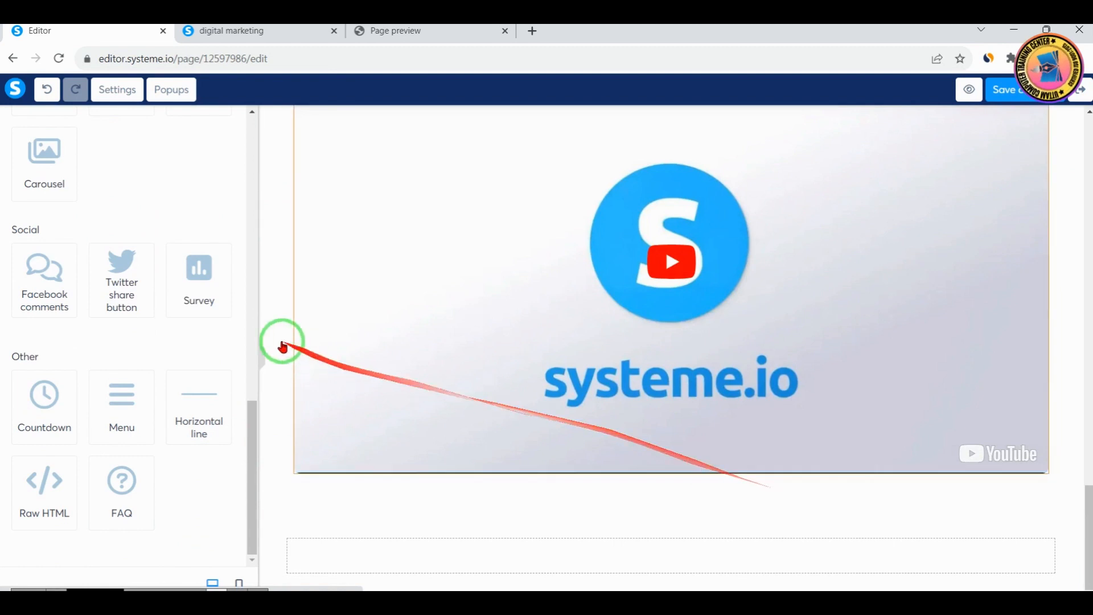
# Add an audio player below the video and a carousel beneath it
pyautogui.scroll(5, 199, 370)
pyautogui.moveTo(200, 373); pyautogui.dragTo(880, 480)
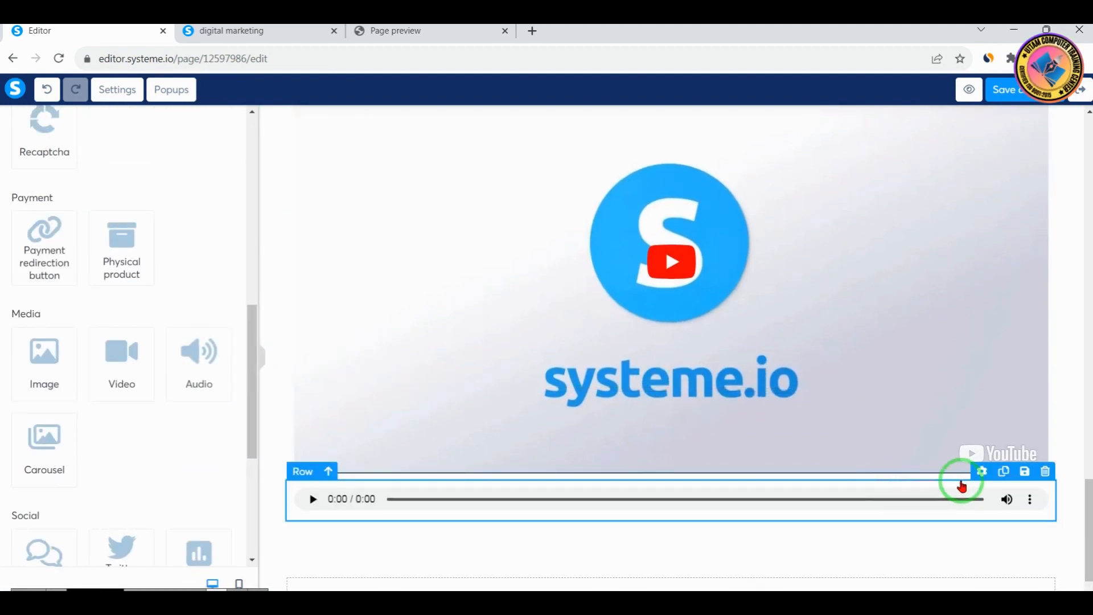
pyautogui.moveTo(49, 444); pyautogui.dragTo(649, 481)
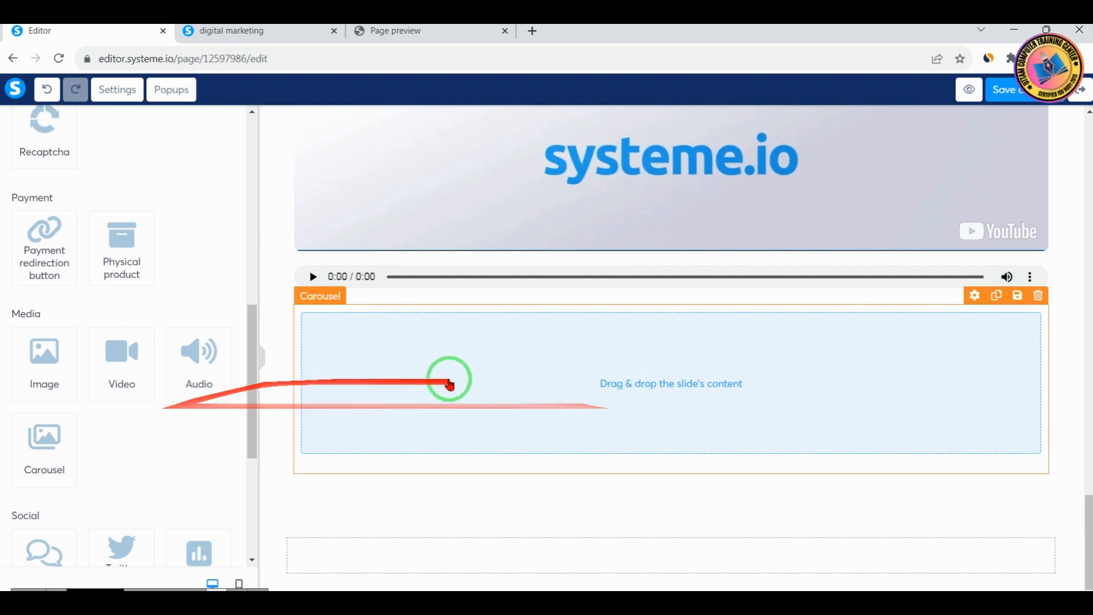
# Add Facebook comments below the audio player and a Twitter share button beneath them
pyautogui.scroll(-5, 149, 469)
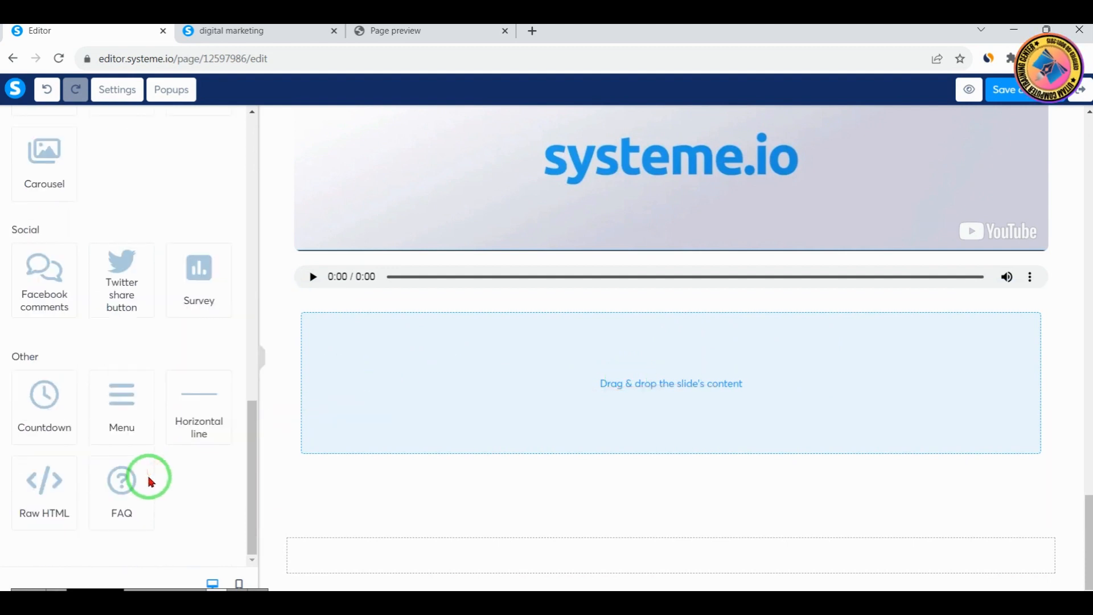
pyautogui.moveTo(188, 371); pyautogui.dragTo(580, 452)
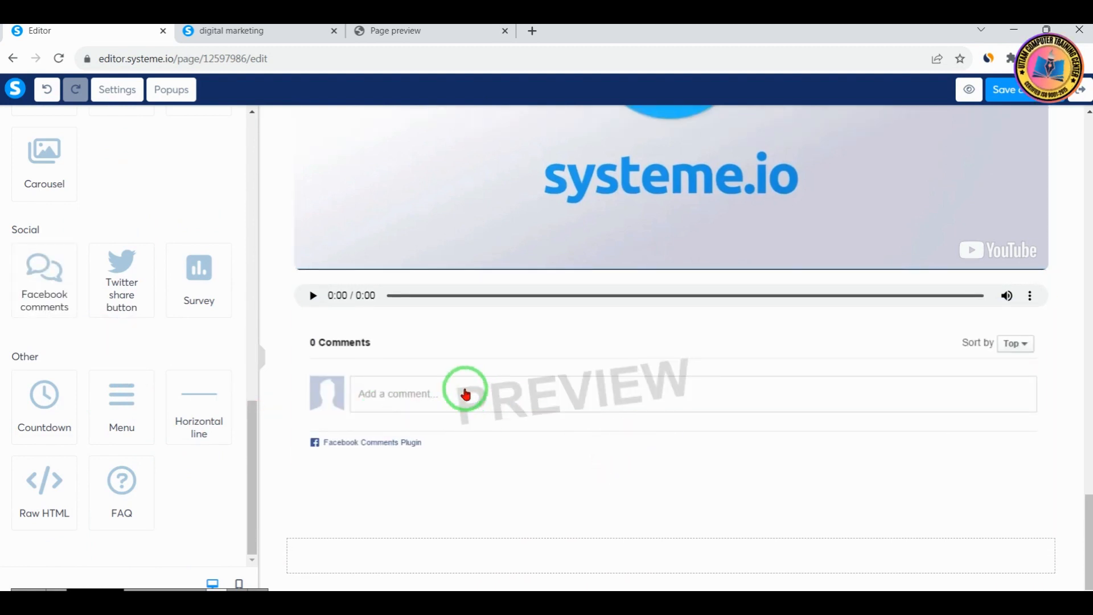
pyautogui.moveTo(134, 281); pyautogui.dragTo(473, 462)
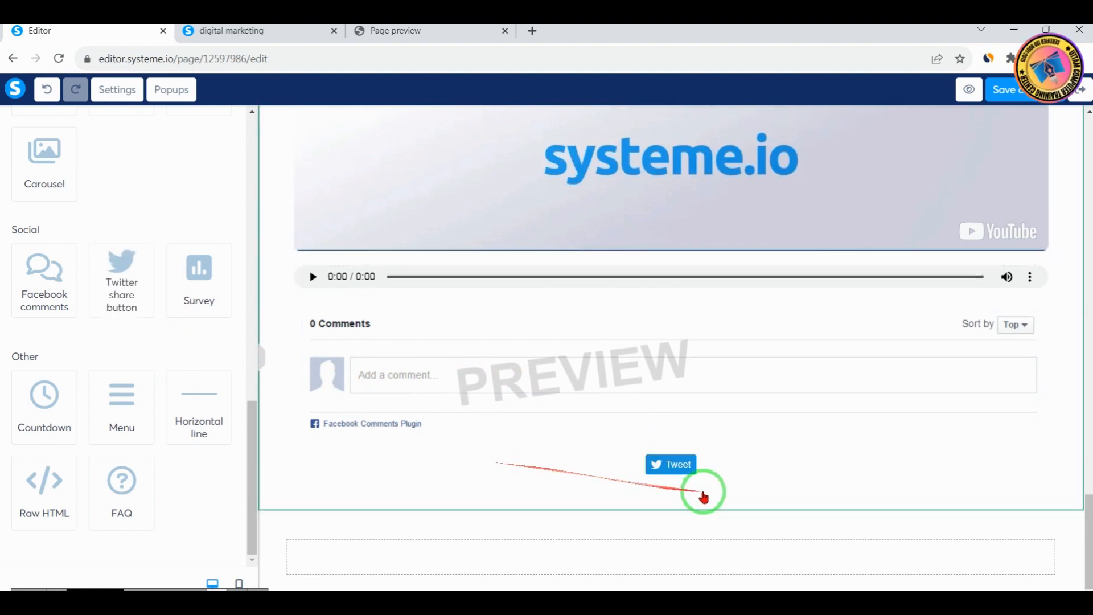
# Add a survey below the Tweet button and a countdown under its answers
pyautogui.moveTo(205, 294); pyautogui.dragTo(695, 478)
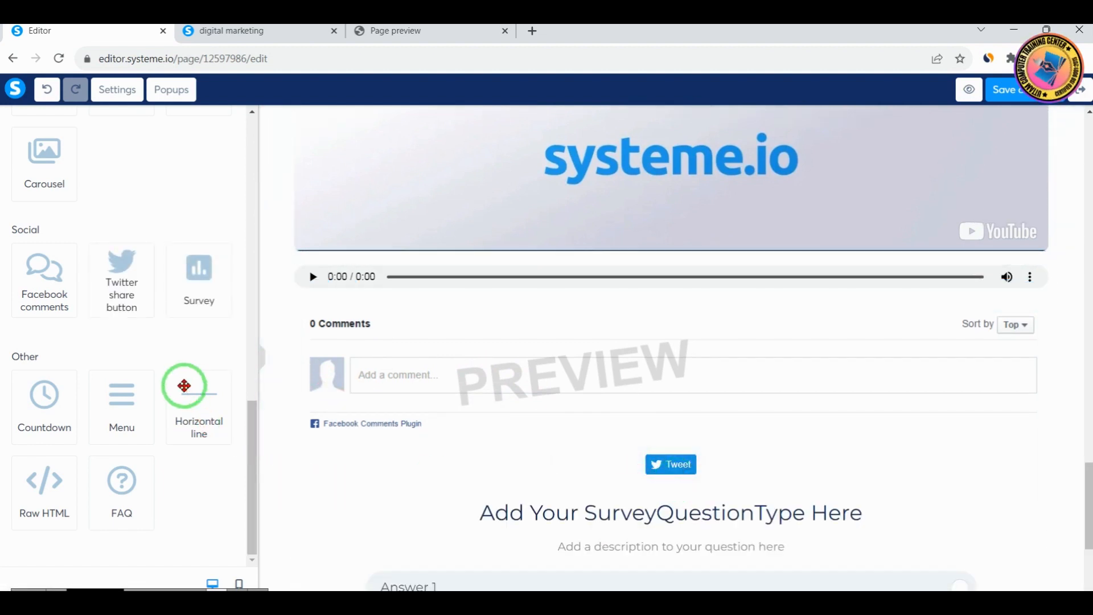
pyautogui.scroll(-4, 683, 450)
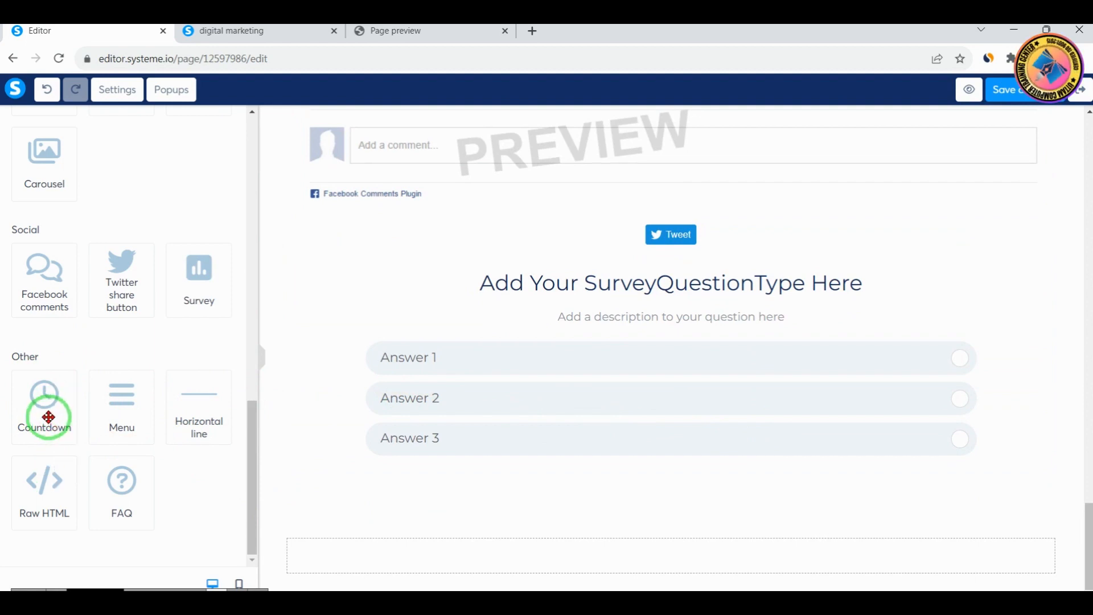
pyautogui.moveTo(61, 426); pyautogui.dragTo(518, 467)
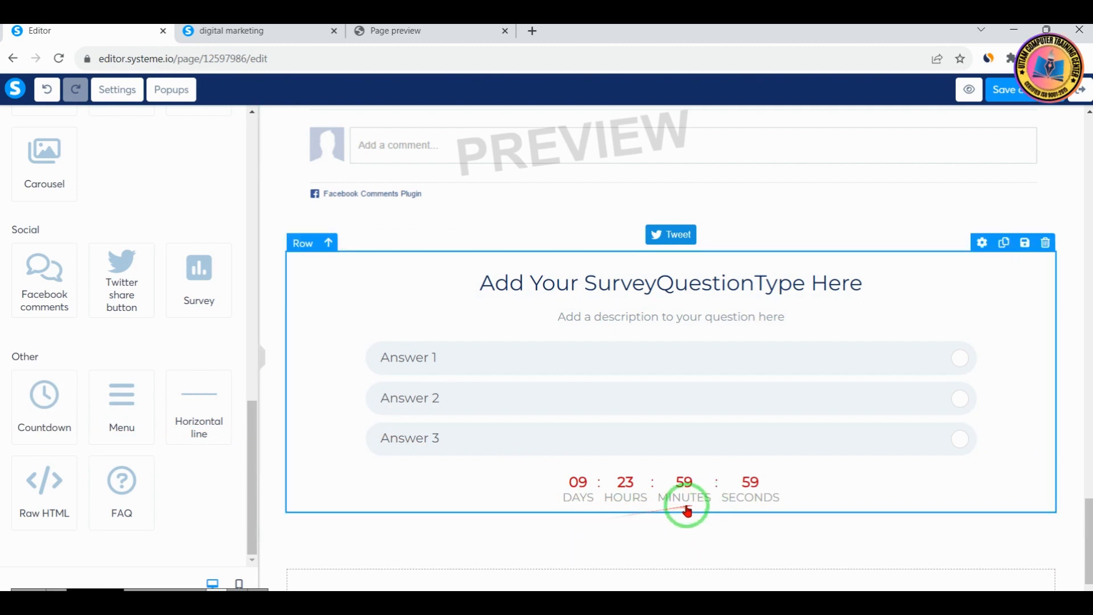
pyautogui.click(662, 369)
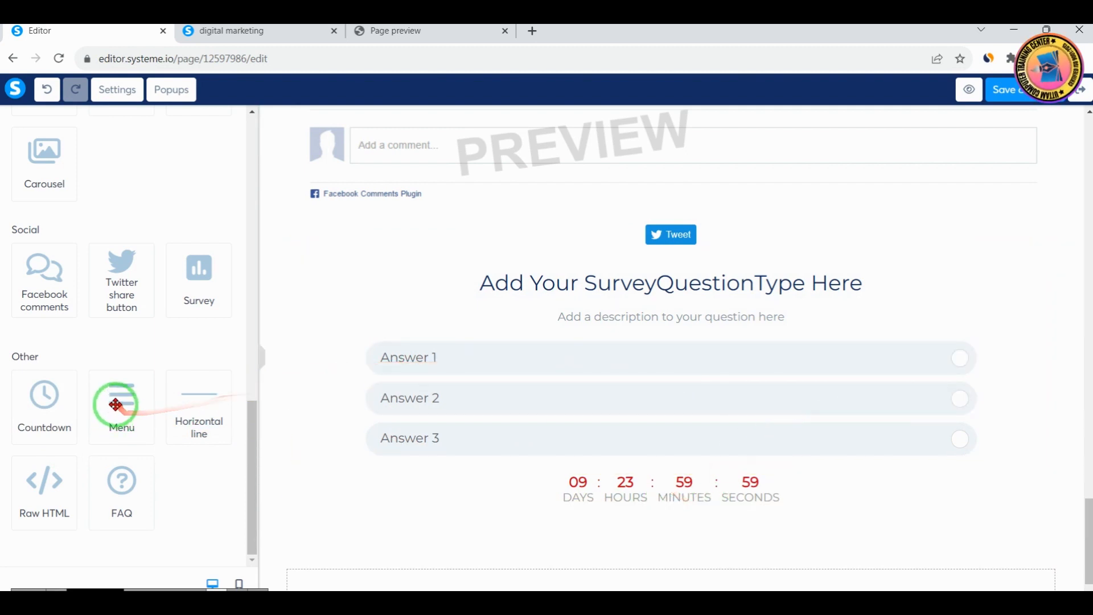
# Add a menu below the countdown and a horizontal line between the Tweet button and the survey
pyautogui.moveTo(116, 403); pyautogui.dragTo(566, 511)
pyautogui.scroll(-1, 651, 532)
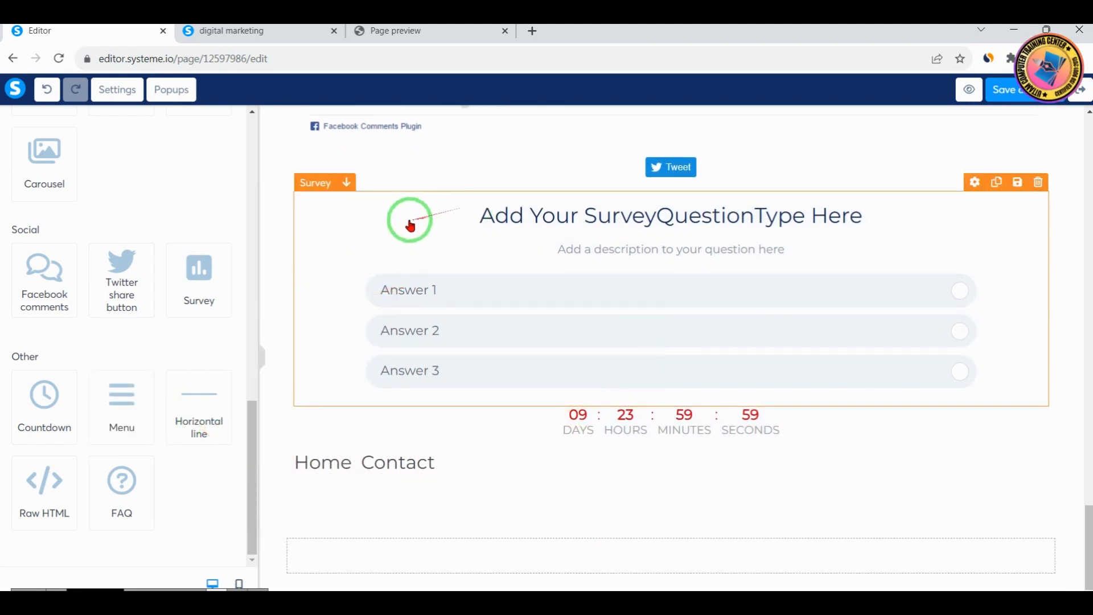
pyautogui.moveTo(179, 409); pyautogui.dragTo(507, 182)
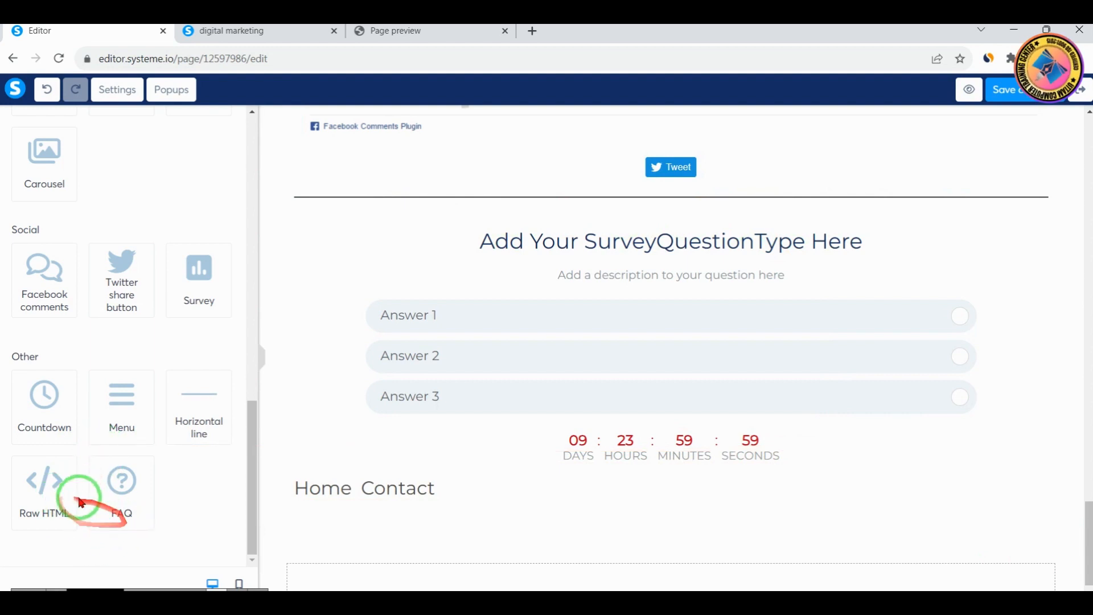
# Add a Raw HTML element below the Home and Contact menu and view its settings
pyautogui.moveTo(85, 493); pyautogui.dragTo(559, 516)
pyautogui.scroll(-2, 620, 511)
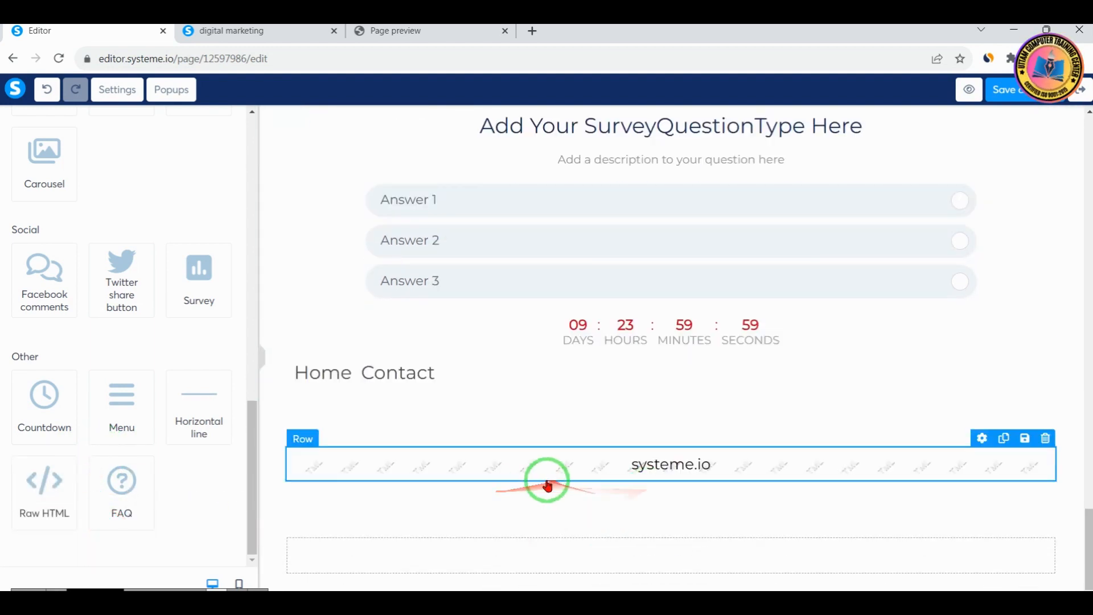
pyautogui.click(560, 469)
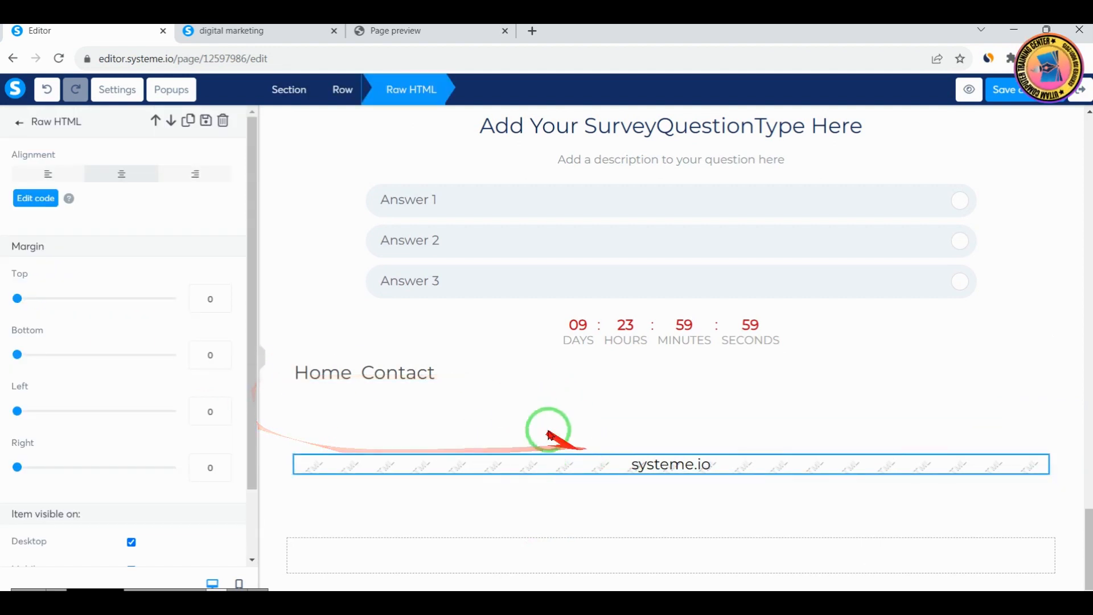
pyautogui.click(16, 121)
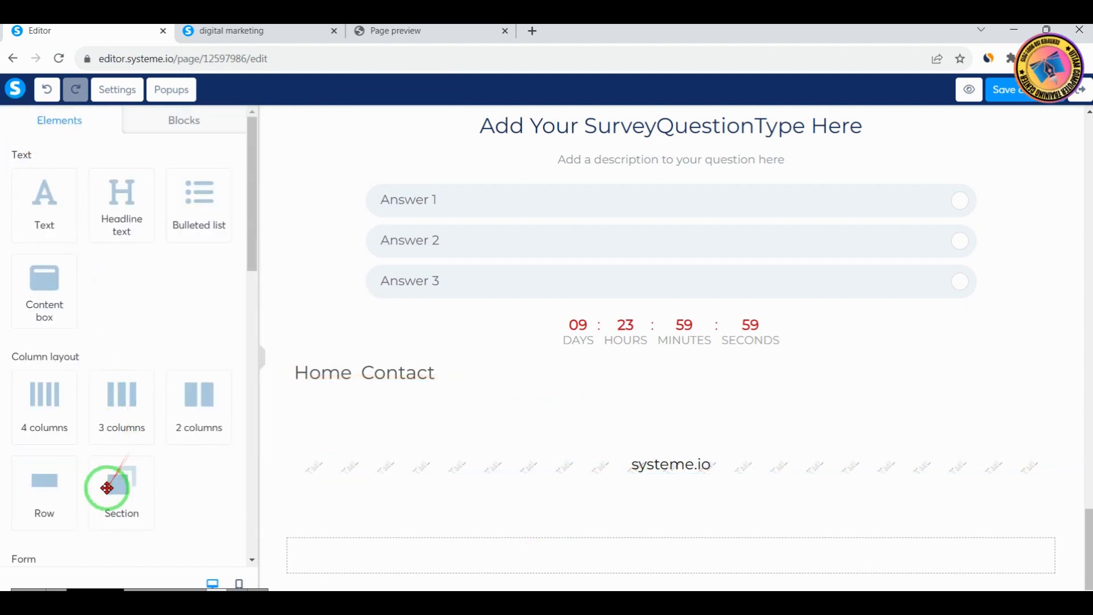
# Add an FAQ below the Raw HTML element and place a second FAQ inside it
pyautogui.scroll(-8, 127, 504)
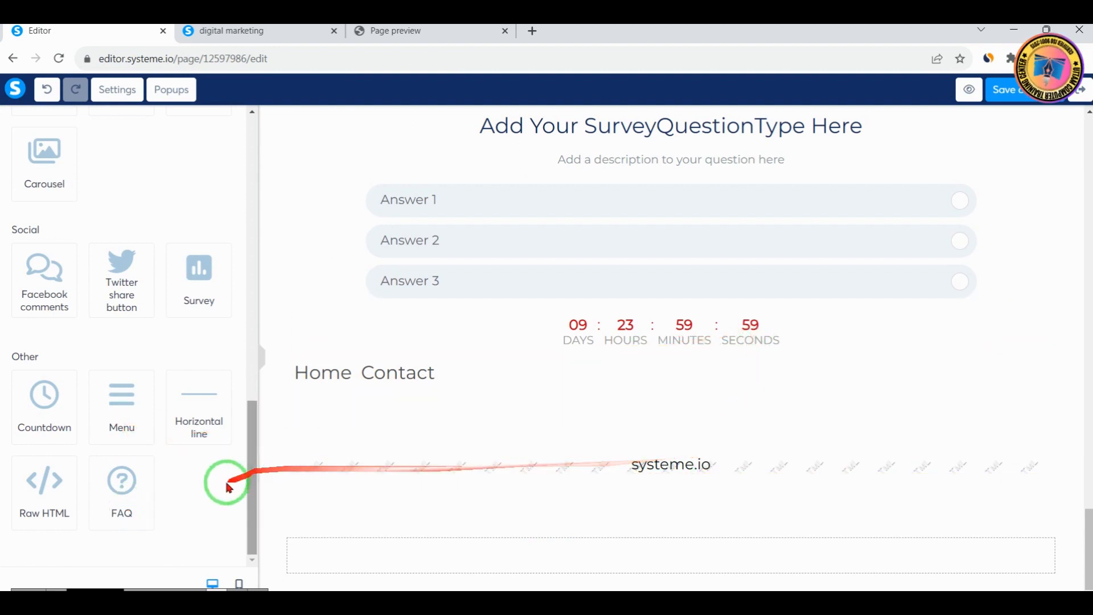
pyautogui.moveTo(139, 488); pyautogui.dragTo(647, 527)
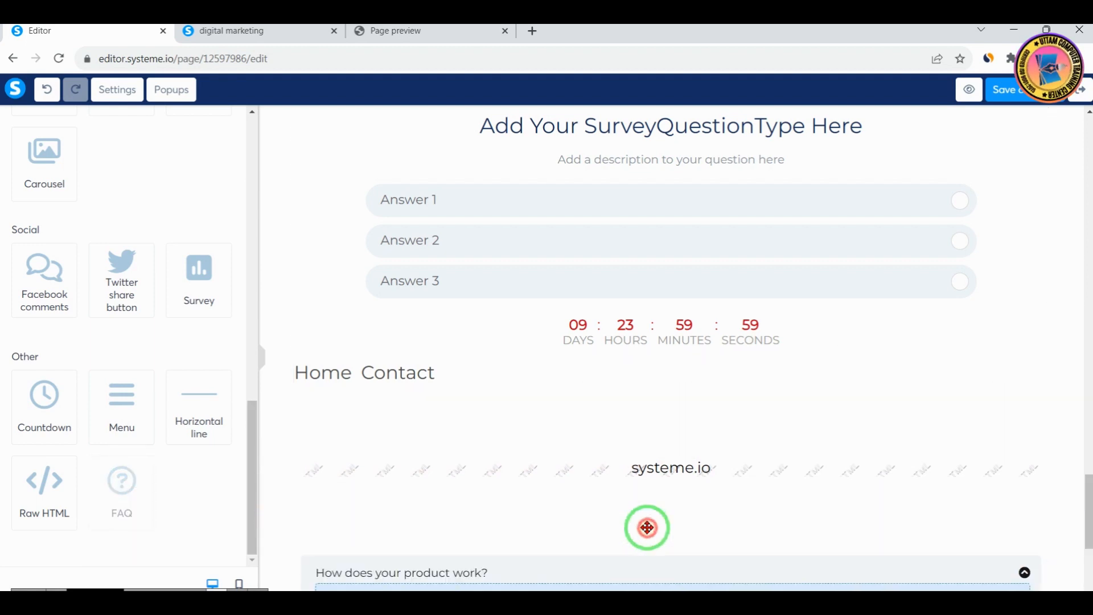
pyautogui.scroll(-5, 647, 528)
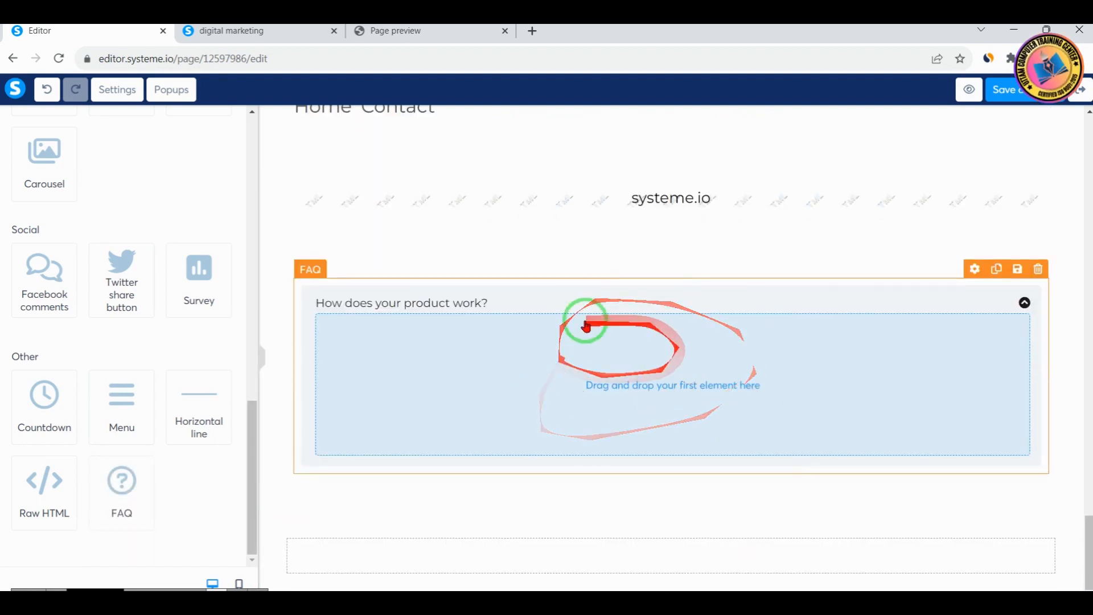
pyautogui.moveTo(134, 490); pyautogui.dragTo(489, 308)
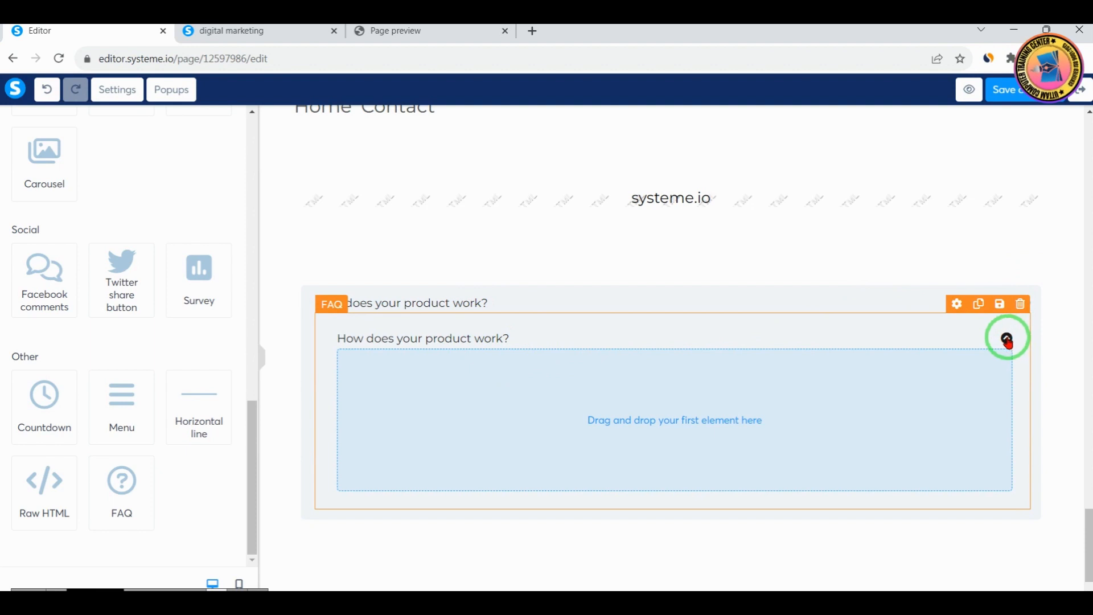
# Add the opt-in form block "Simple form (title, subtitle, inputs and button)" directly above the outer FAQ
pyautogui.scroll(10, 69, 267)
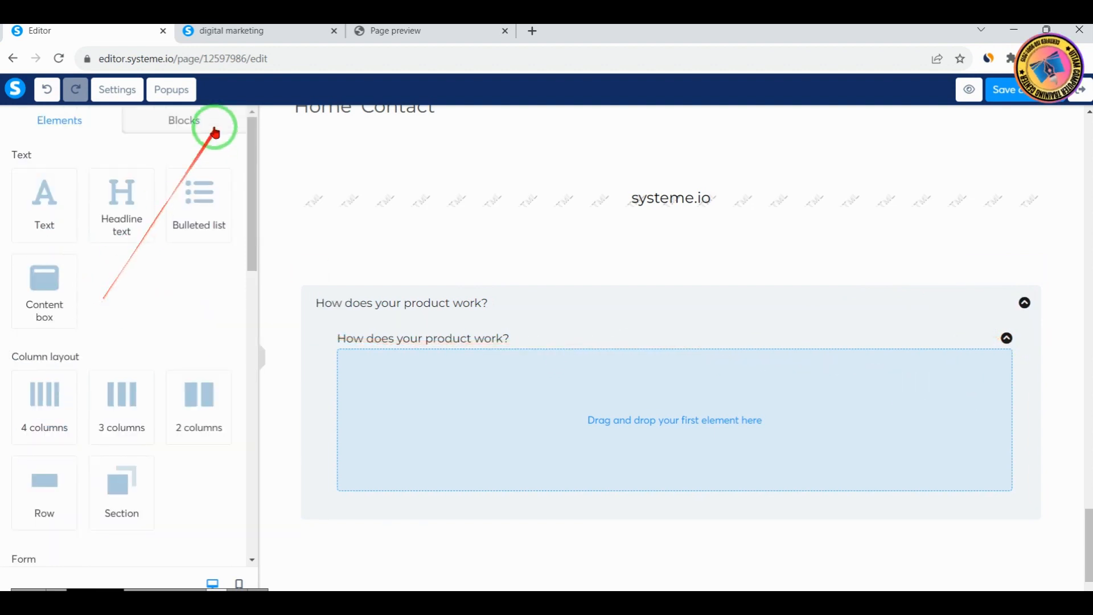
pyautogui.click(185, 121)
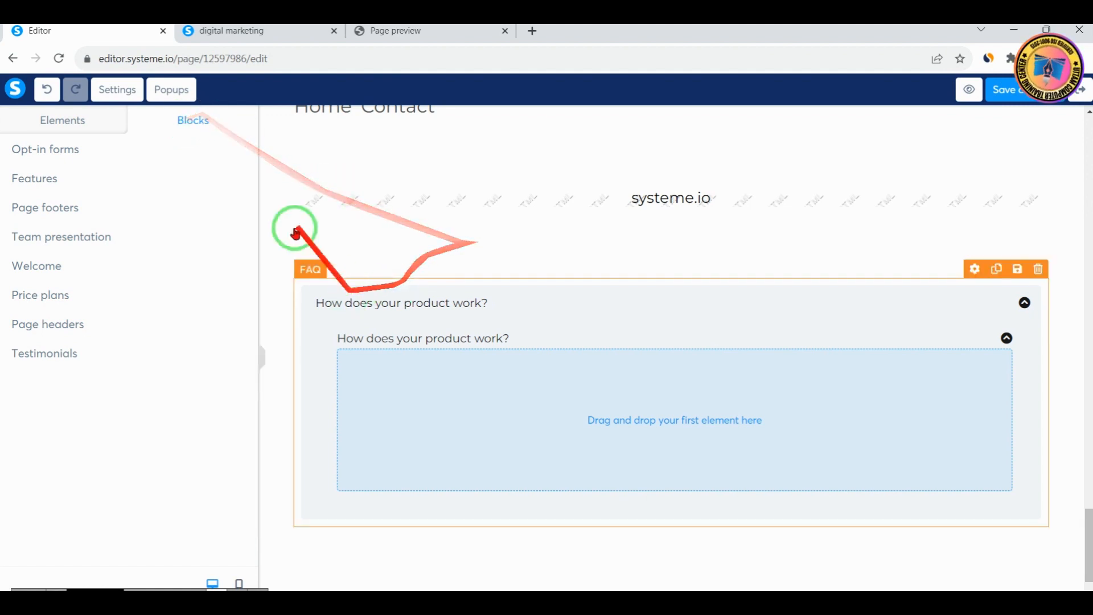
pyautogui.click(55, 157)
pyautogui.scroll(-5, 142, 353)
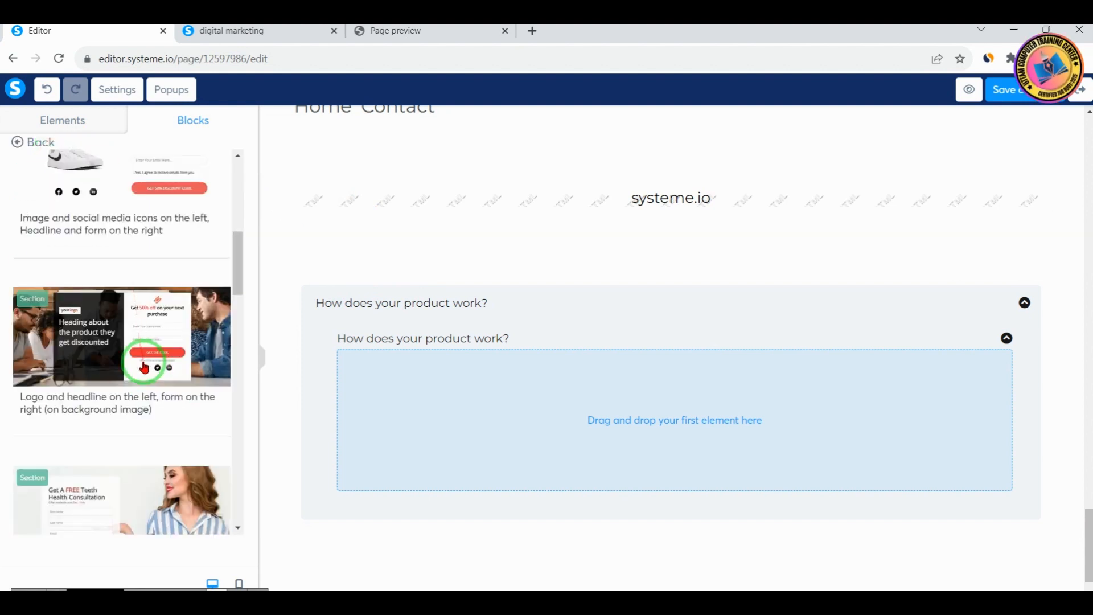
pyautogui.scroll(-5, 144, 370)
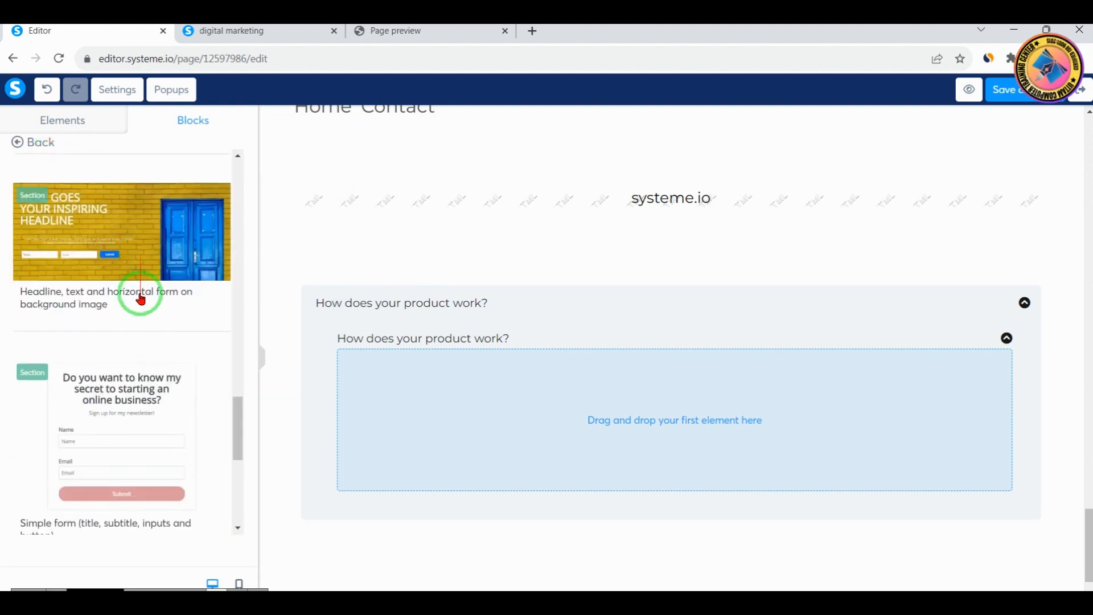
pyautogui.moveTo(135, 411); pyautogui.dragTo(656, 272)
pyautogui.scroll(-6, 722, 348)
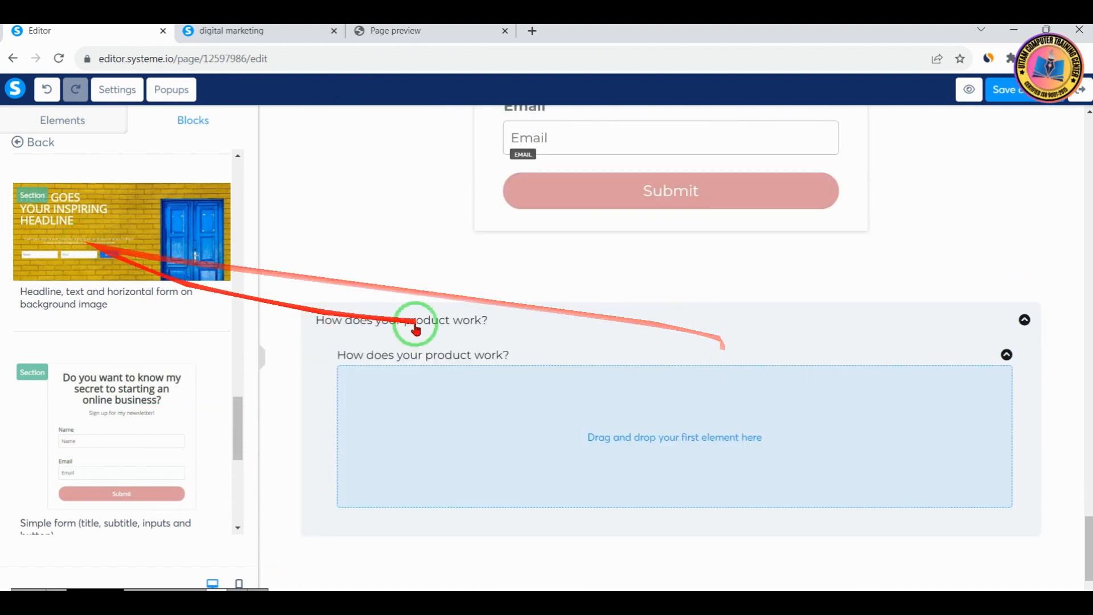
pyautogui.scroll(4, 438, 331)
# Add the Features block "Four columns of items (Big image, headline and text)" between the newsletter form and the FAQ
pyautogui.click(18, 142)
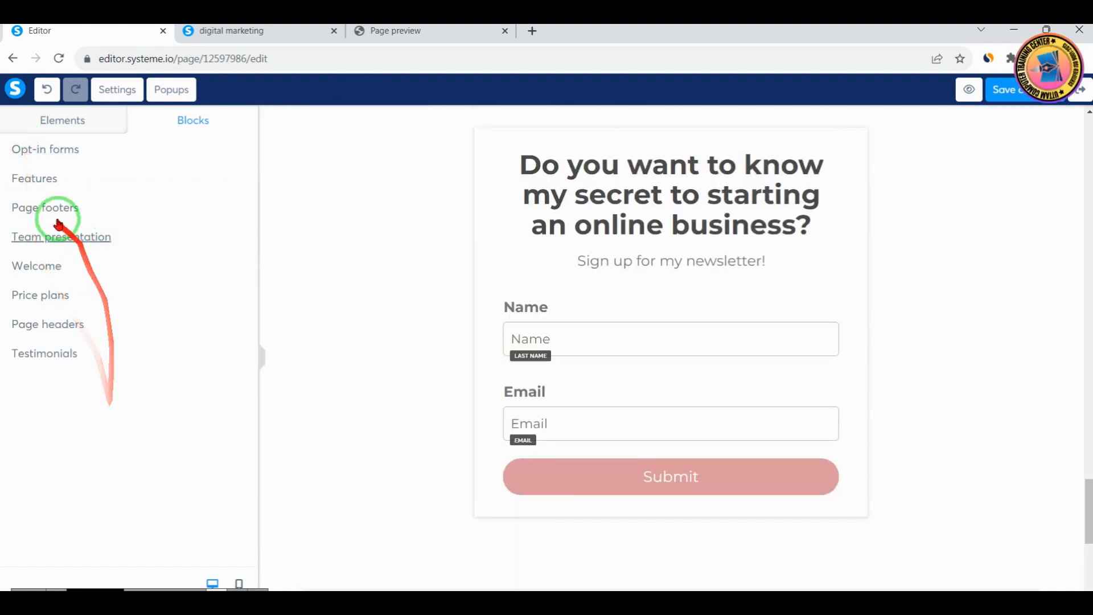
pyautogui.click(36, 179)
pyautogui.moveTo(143, 194); pyautogui.dragTo(639, 520)
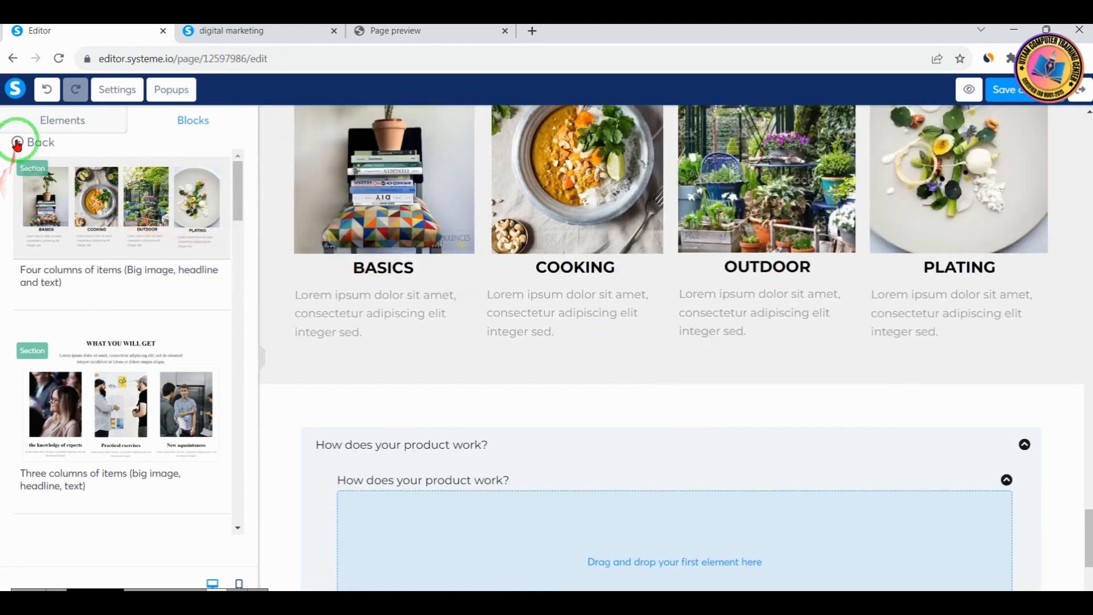
pyautogui.click(17, 143)
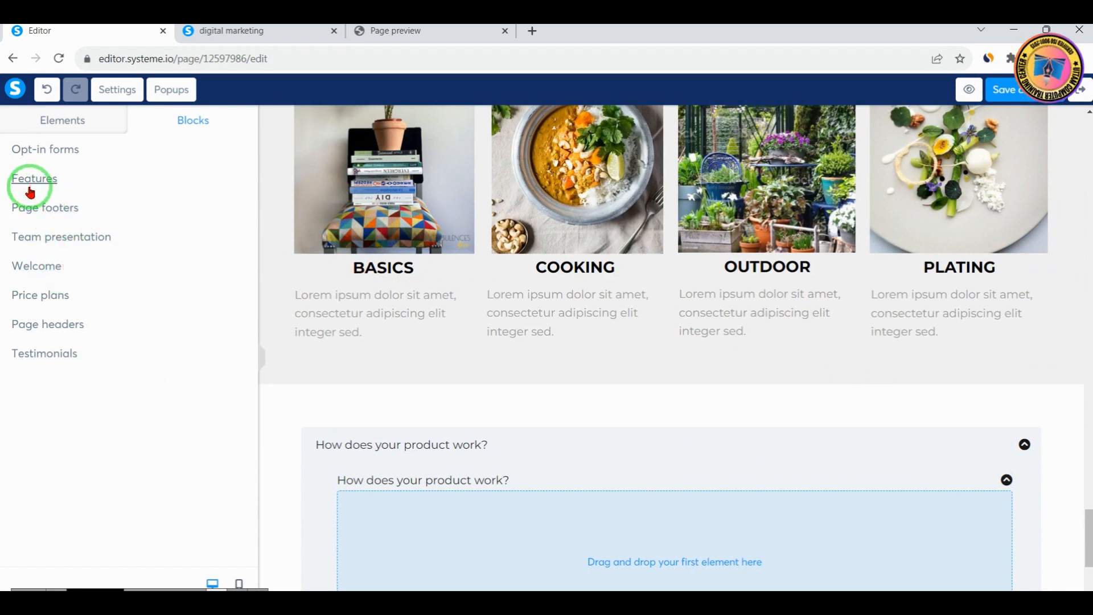
pyautogui.moveTo(2, 164); pyautogui.dragTo(95, 195)
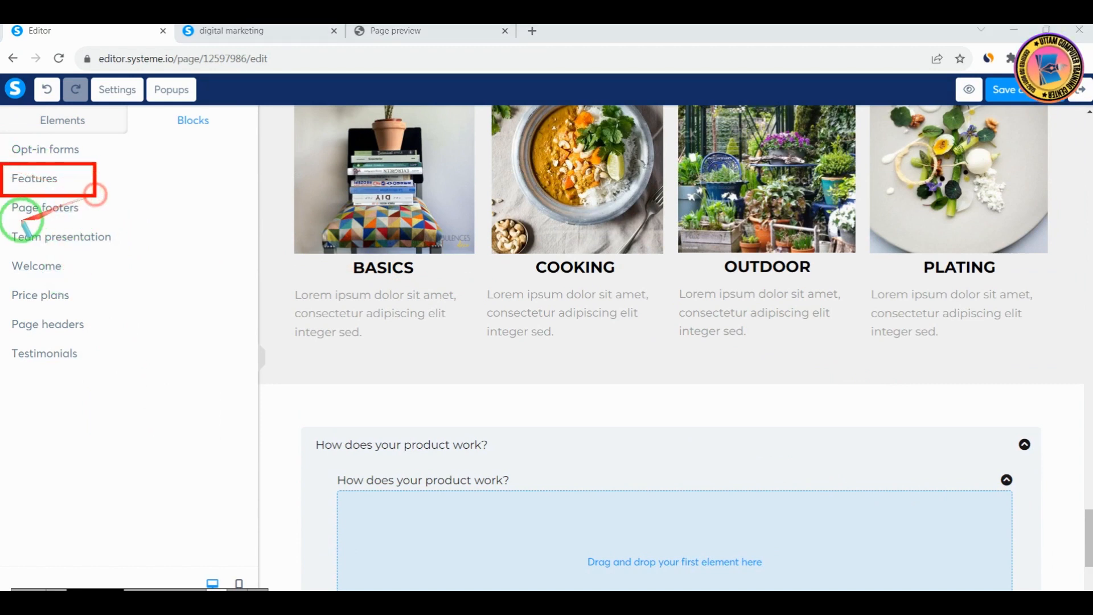
pyautogui.moveTo(3, 195); pyautogui.dragTo(109, 221)
pyautogui.moveTo(4, 219); pyautogui.dragTo(123, 254)
pyautogui.moveTo(5, 259); pyautogui.dragTo(116, 292)
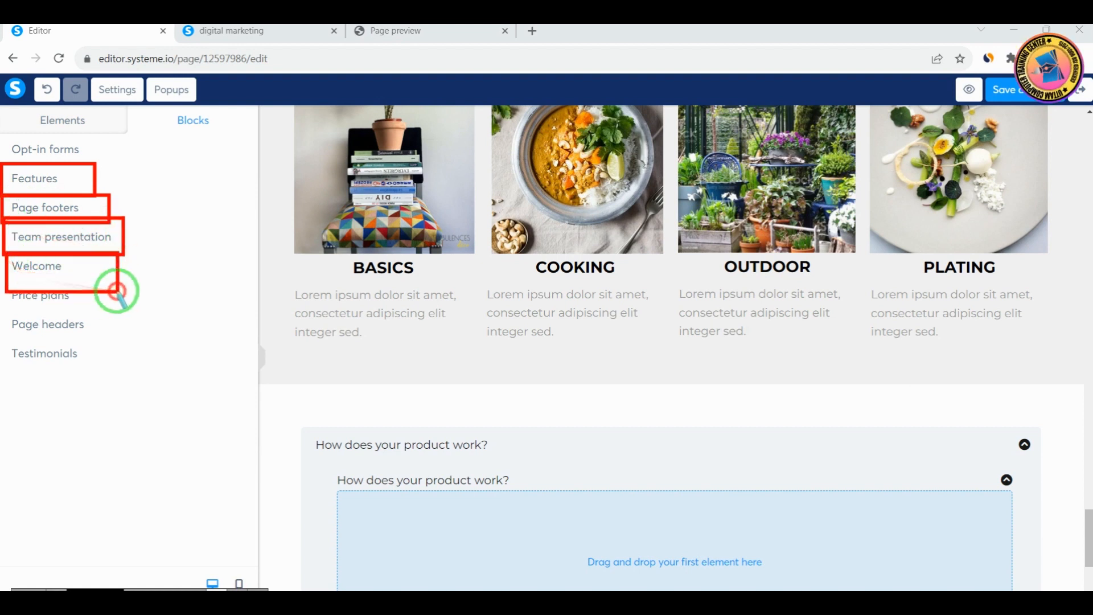
pyautogui.rightClick(139, 322)
pyautogui.moveTo(10, 279); pyautogui.dragTo(121, 311)
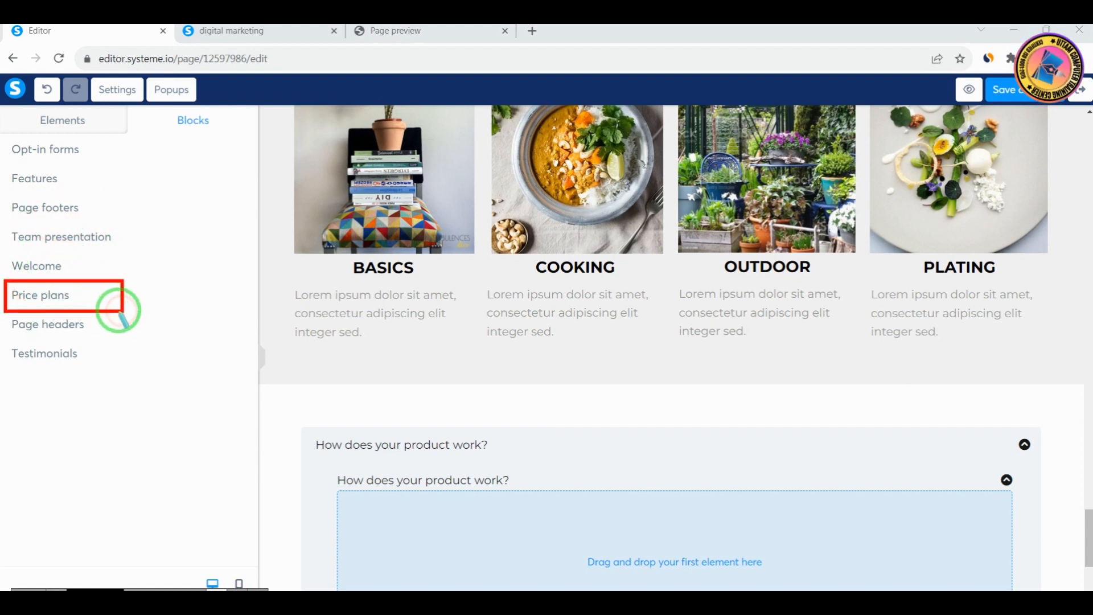
pyautogui.moveTo(2, 311); pyautogui.dragTo(159, 335)
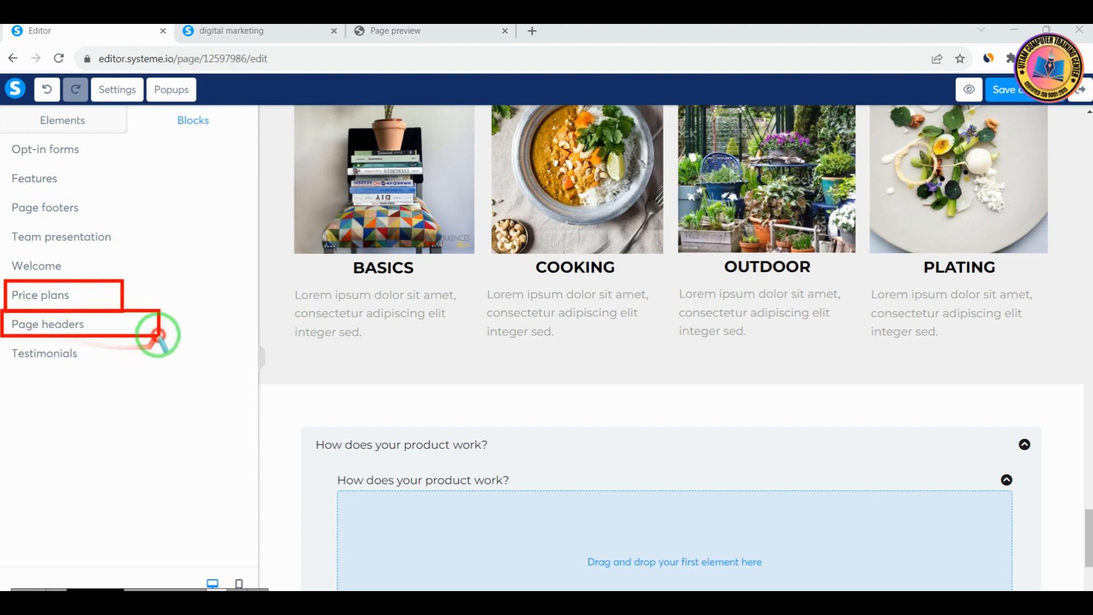
pyautogui.moveTo(2, 345); pyautogui.dragTo(116, 375)
pyautogui.rightClick(179, 394)
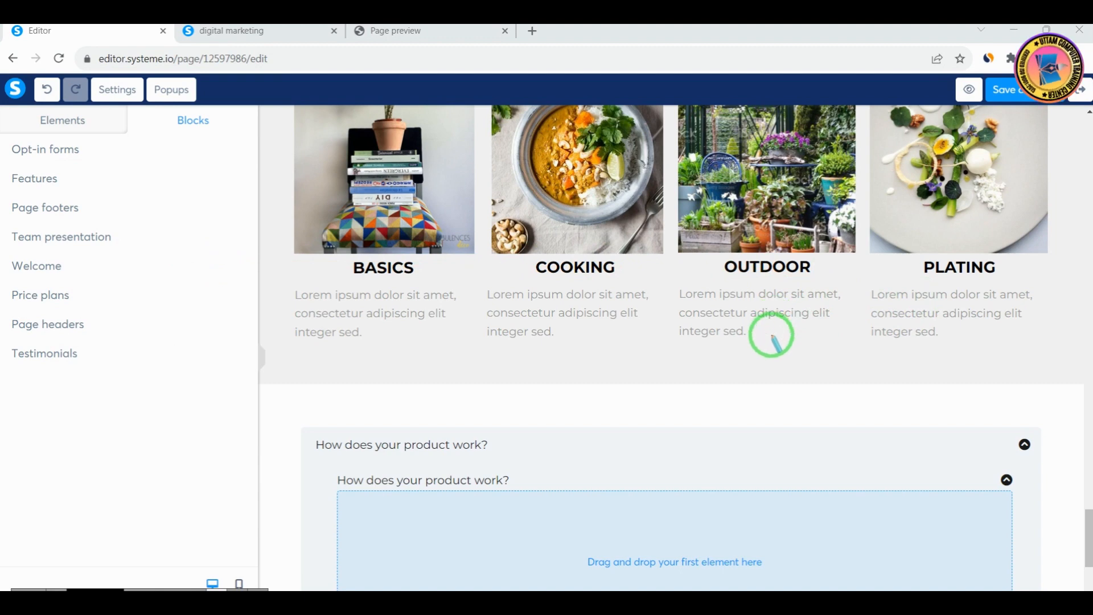
pyautogui.scroll(-15, 948, 419)
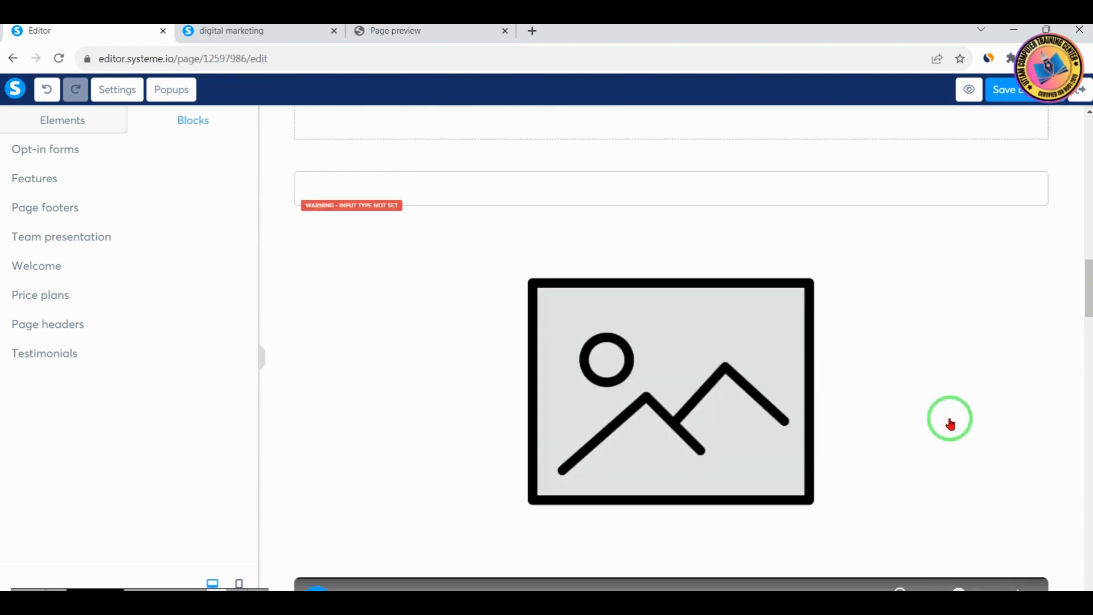
pyautogui.scroll(7, 953, 422)
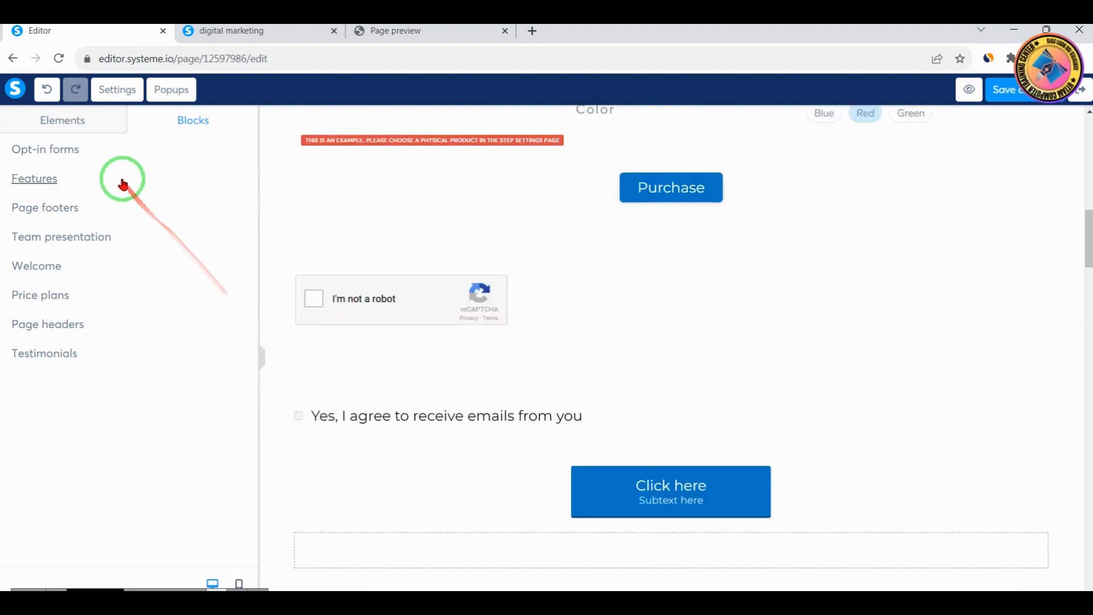
pyautogui.scroll(10, 571, 313)
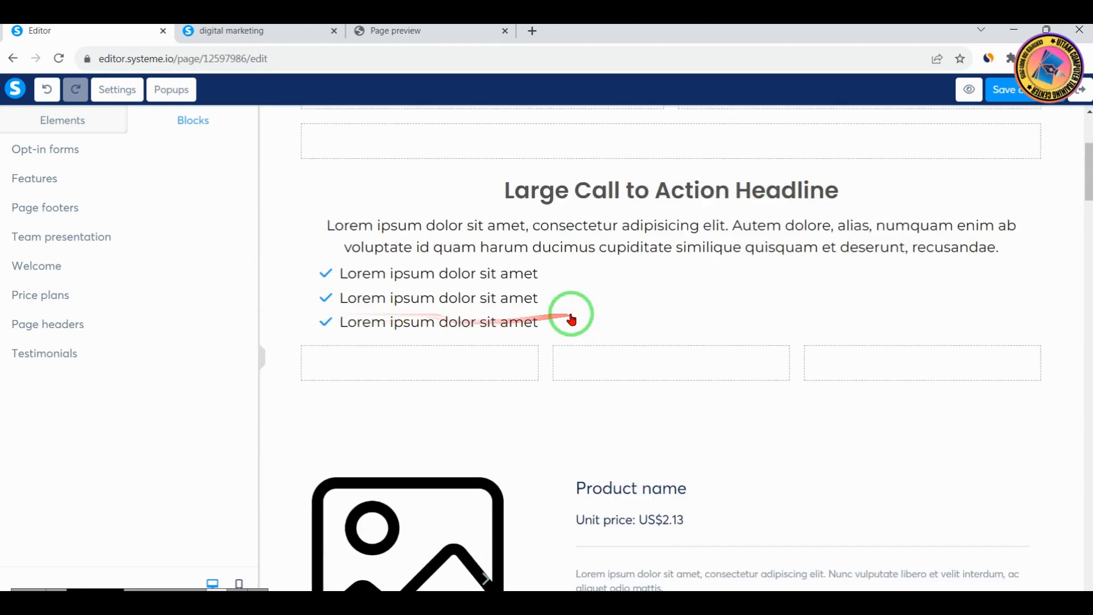